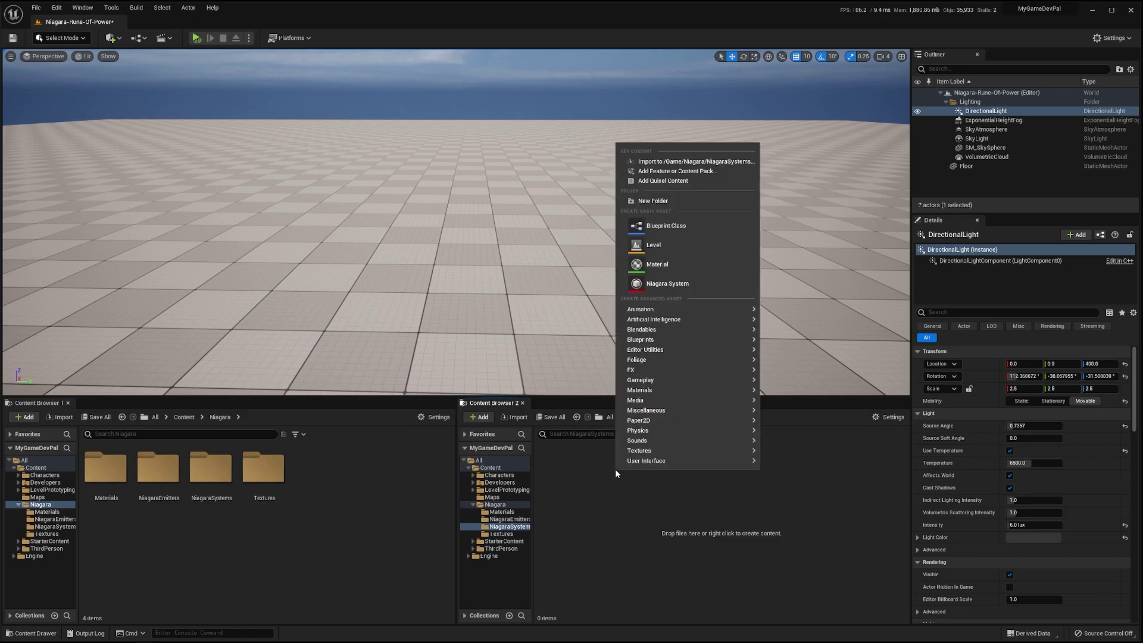
- Create an empty Niagara System named NS_RuneOfPower in the NiagaraSystems folder and open it for editing
left_click(711, 283)
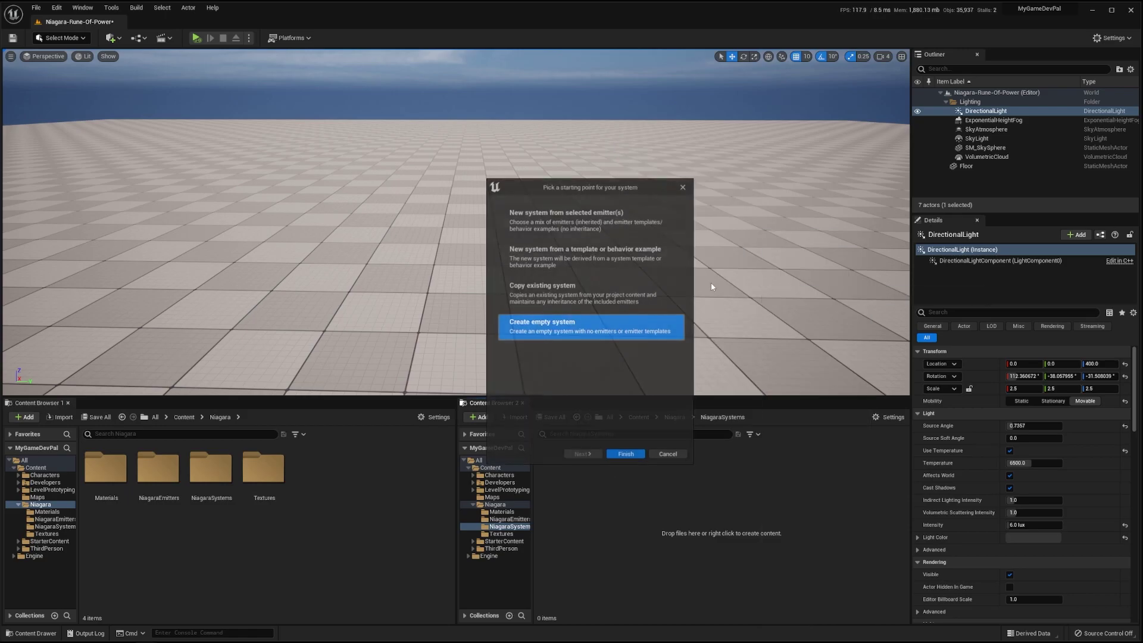
left_click(626, 455)
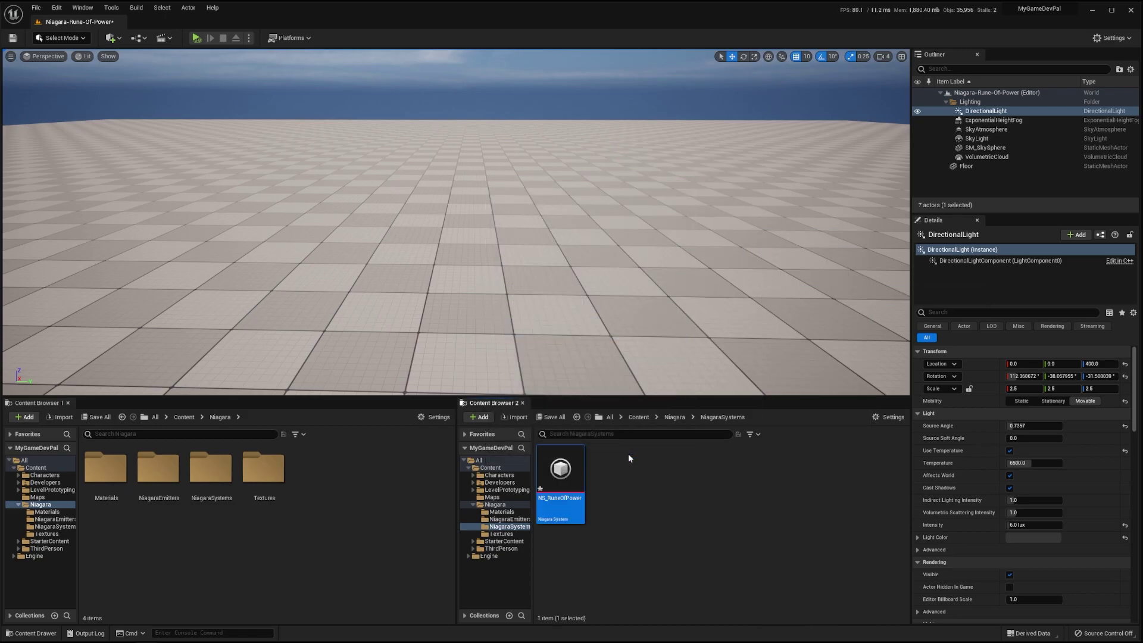
double_click(559, 470)
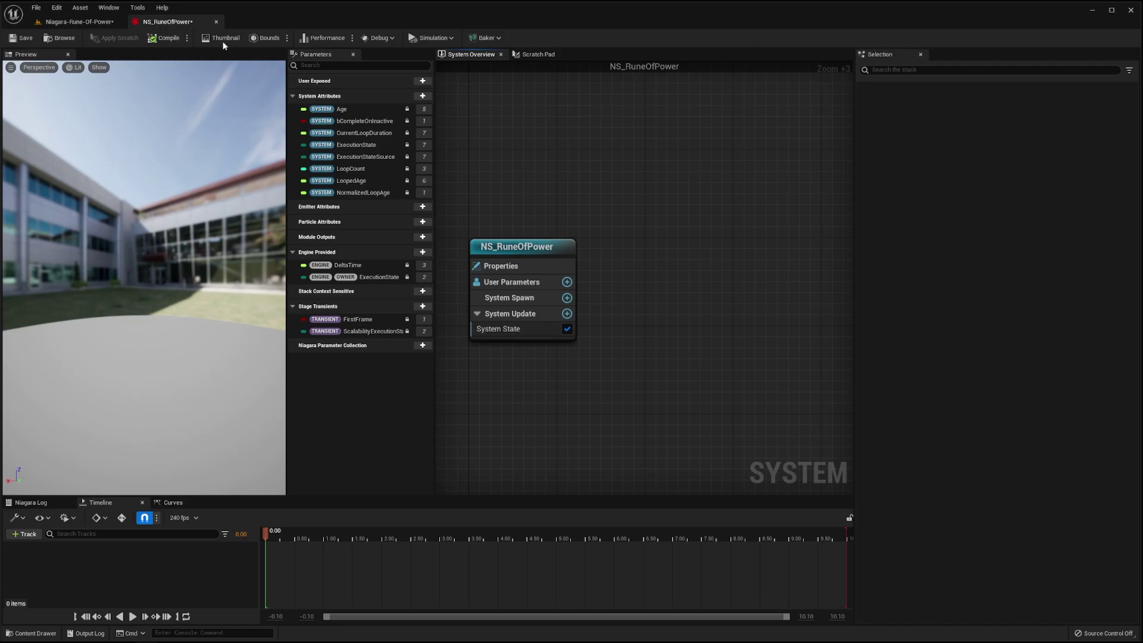
- Show the Preview Scene Settings and turn off Show Environment for the preview
left_click(122, 9)
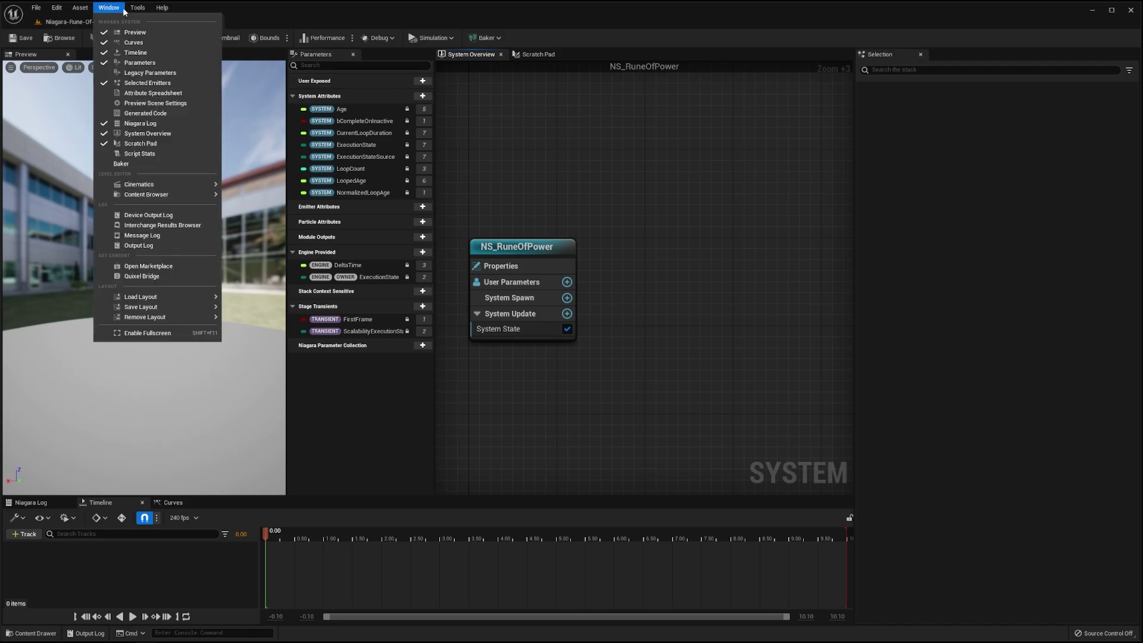
left_click(156, 103)
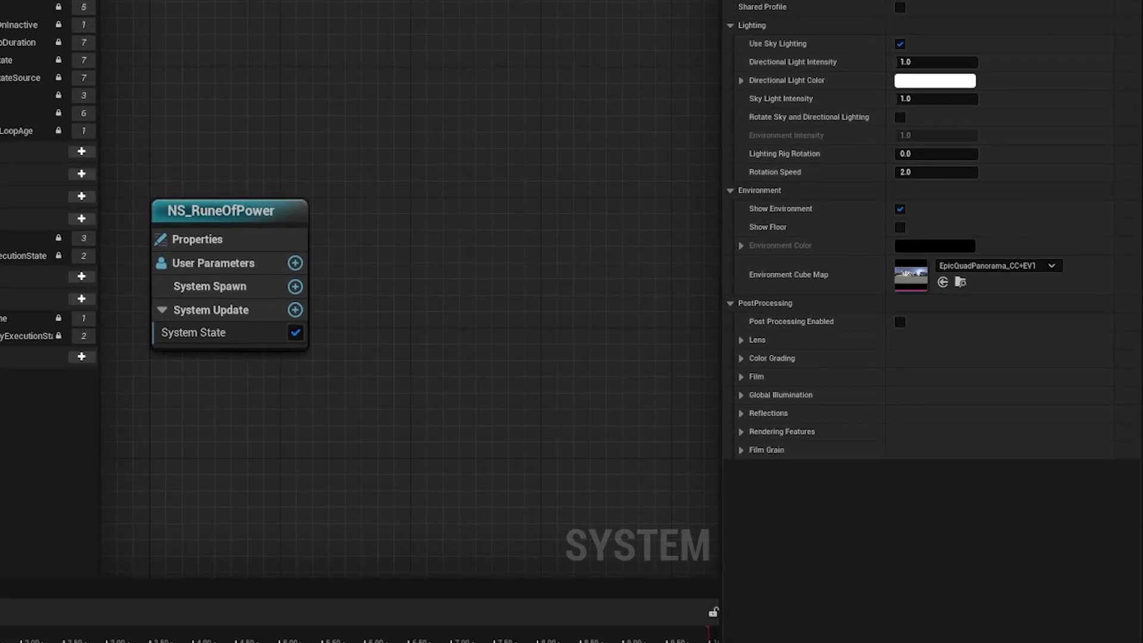
left_click(899, 209)
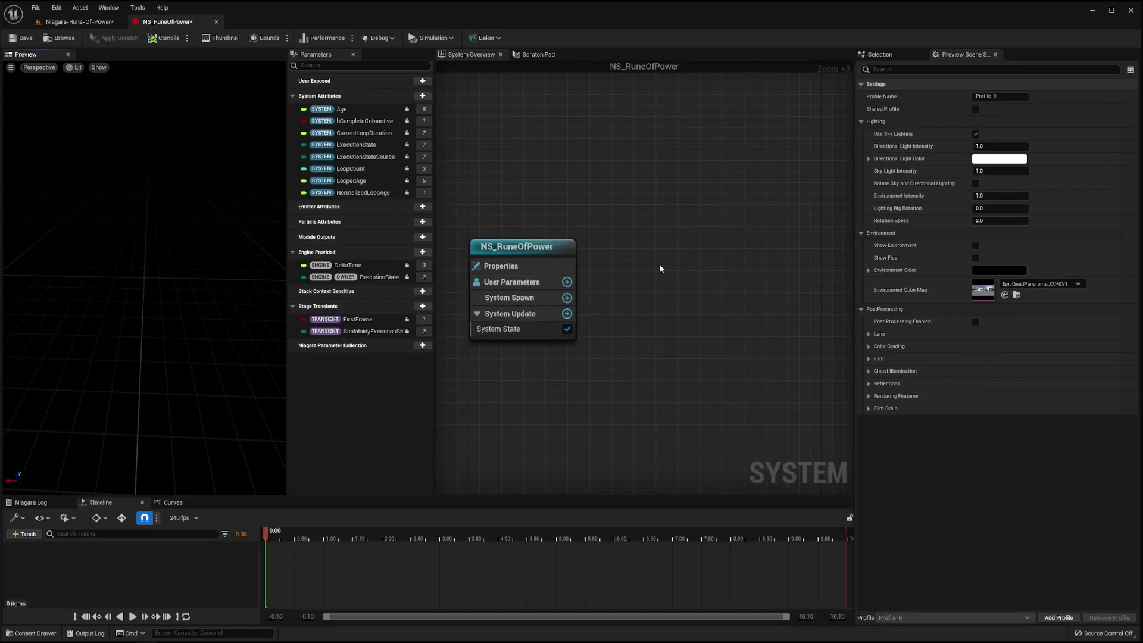
- Add an emitter from the Empty template to the system and name it NE_GroundRune
right_click(659, 263)
left_click(681, 280)
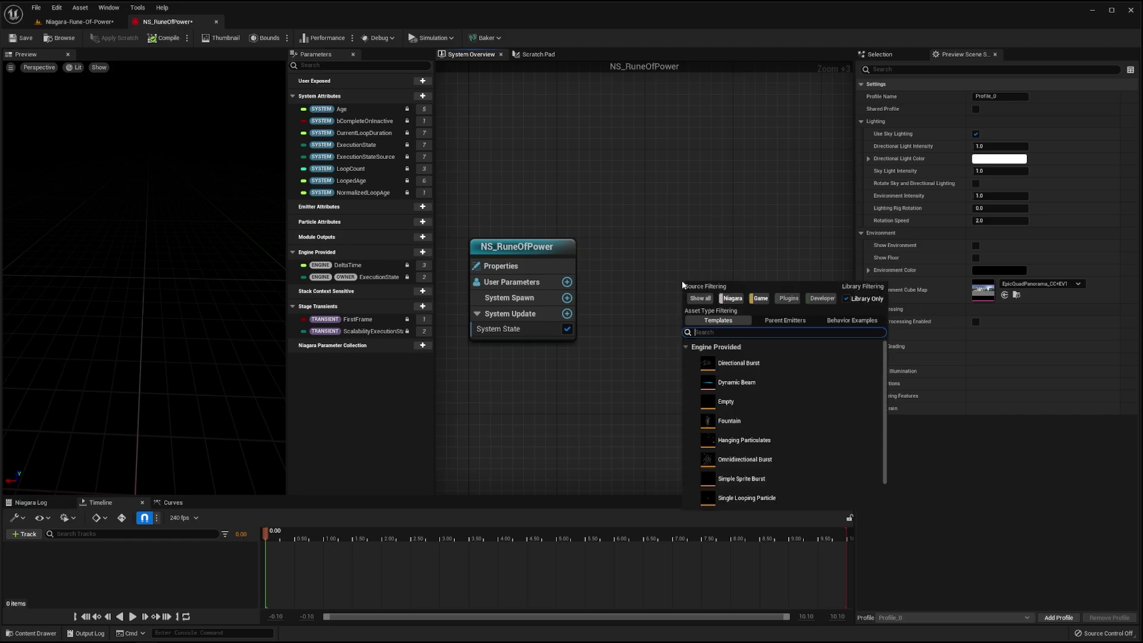
left_click(748, 406)
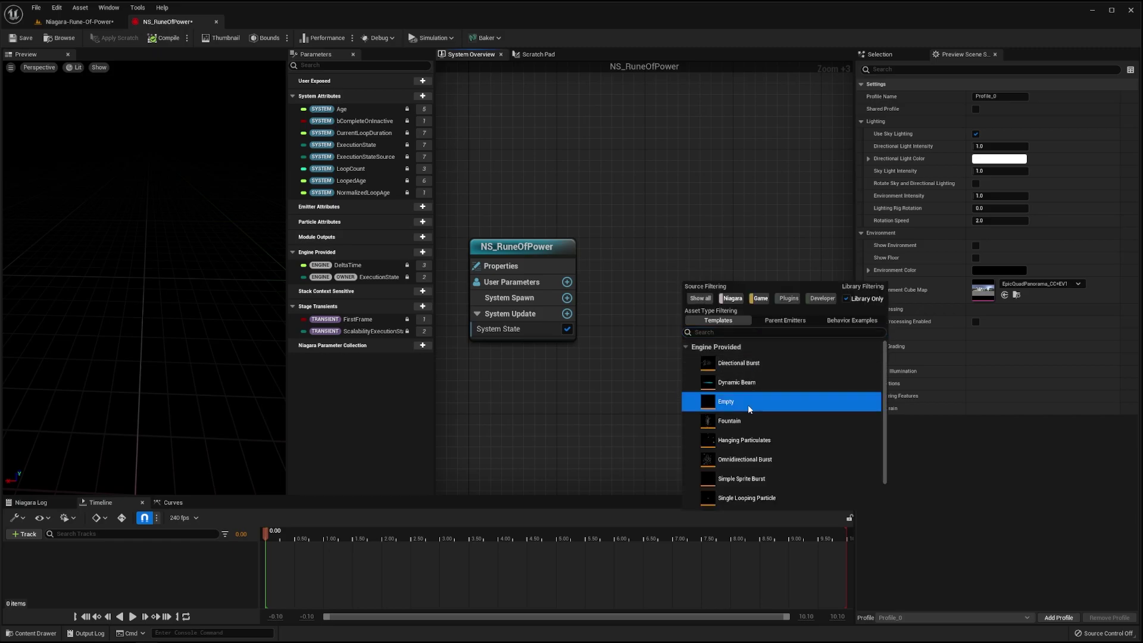
double_click(748, 405)
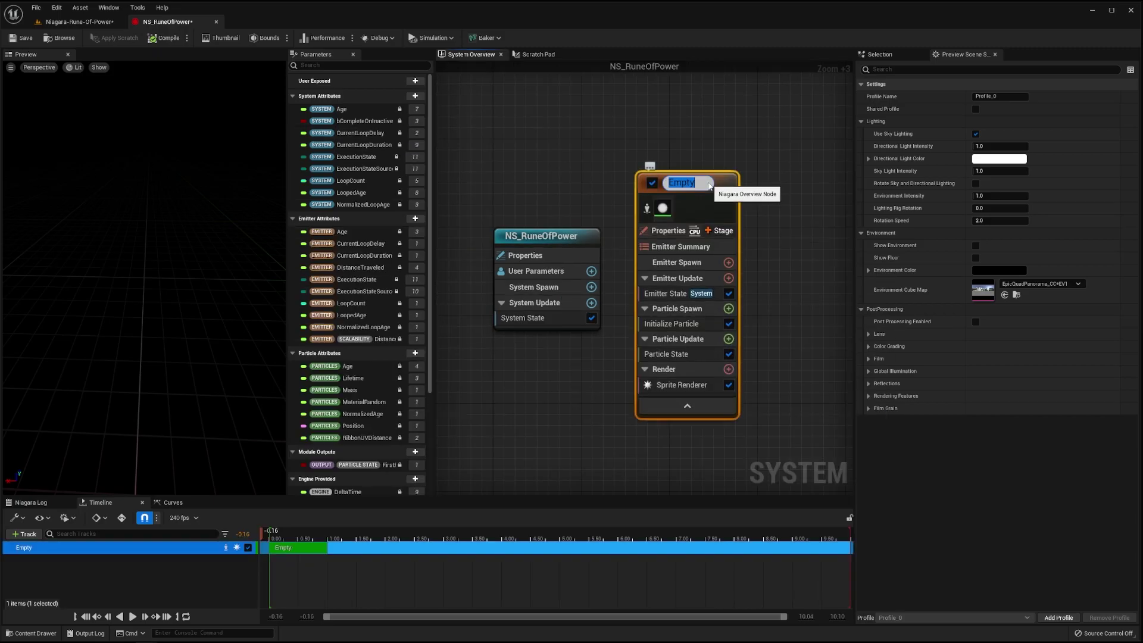
type("NE_GroundRune")
key("Return")
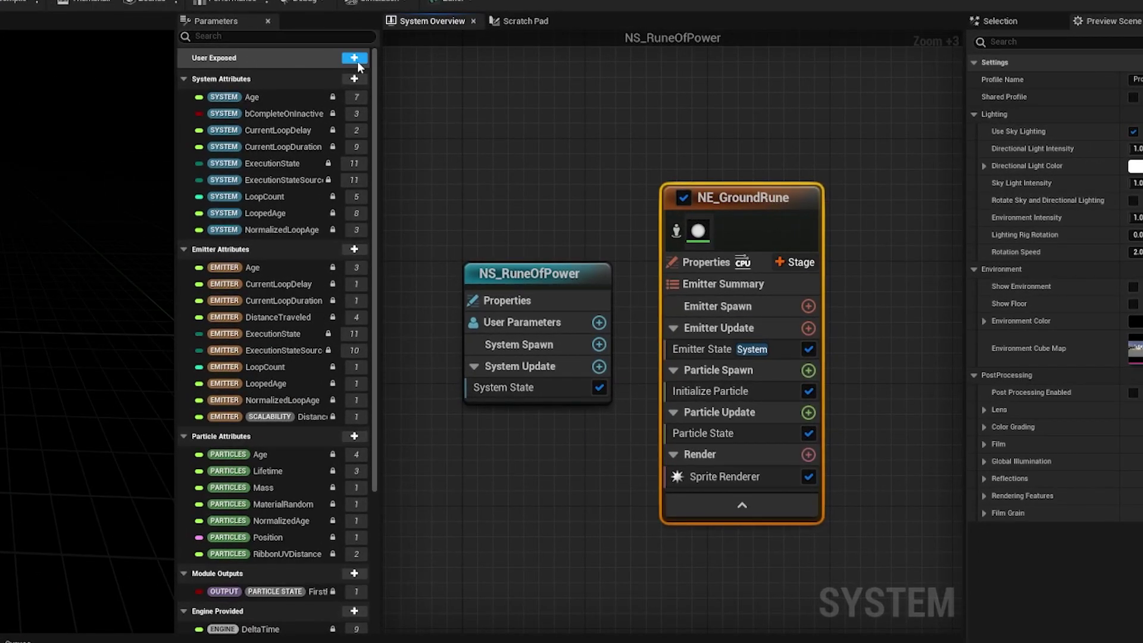
- Add a user-exposed float parameter named EffectRuntime and set its value to 14.0 in the NS_RuneOfPower system
left_click(357, 61)
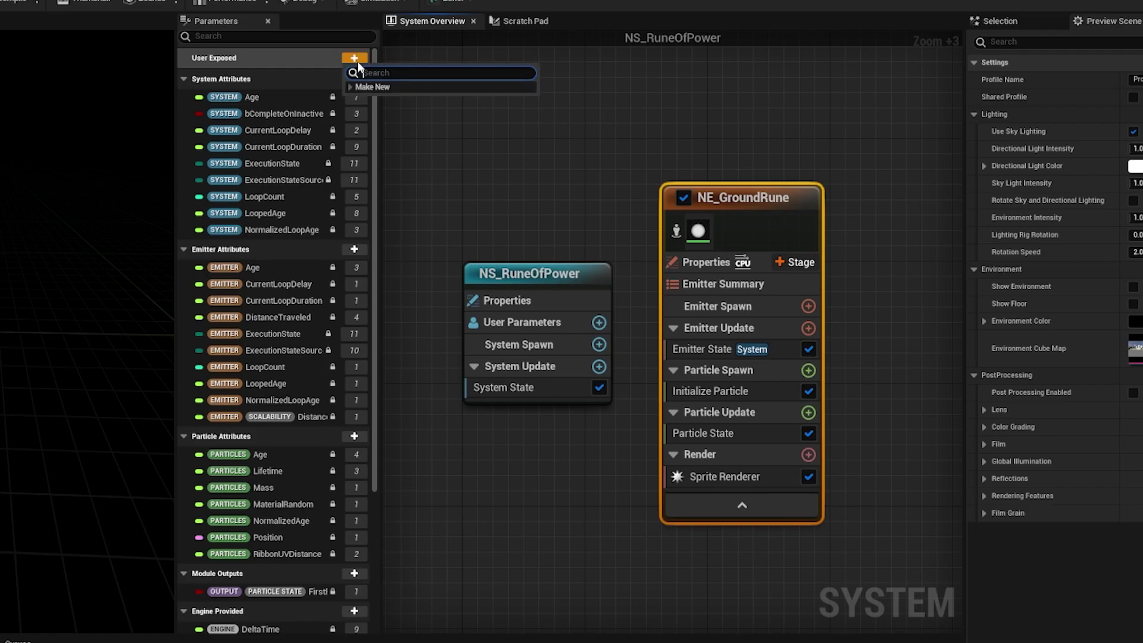
type("float")
left_click(375, 114)
type("EffectRuntime")
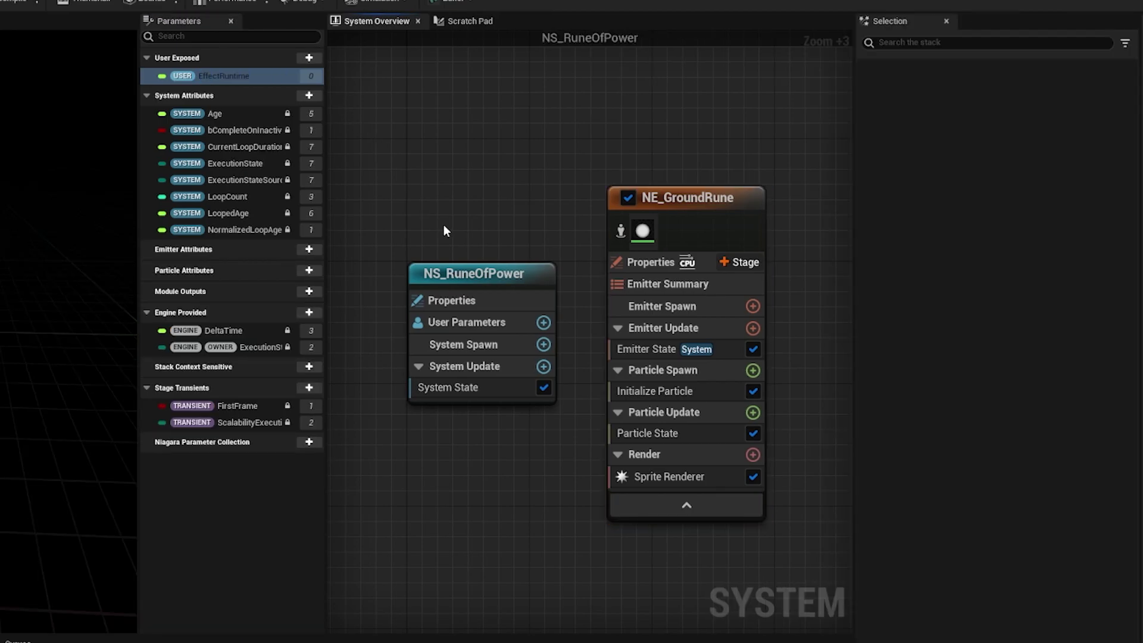
left_click(478, 273)
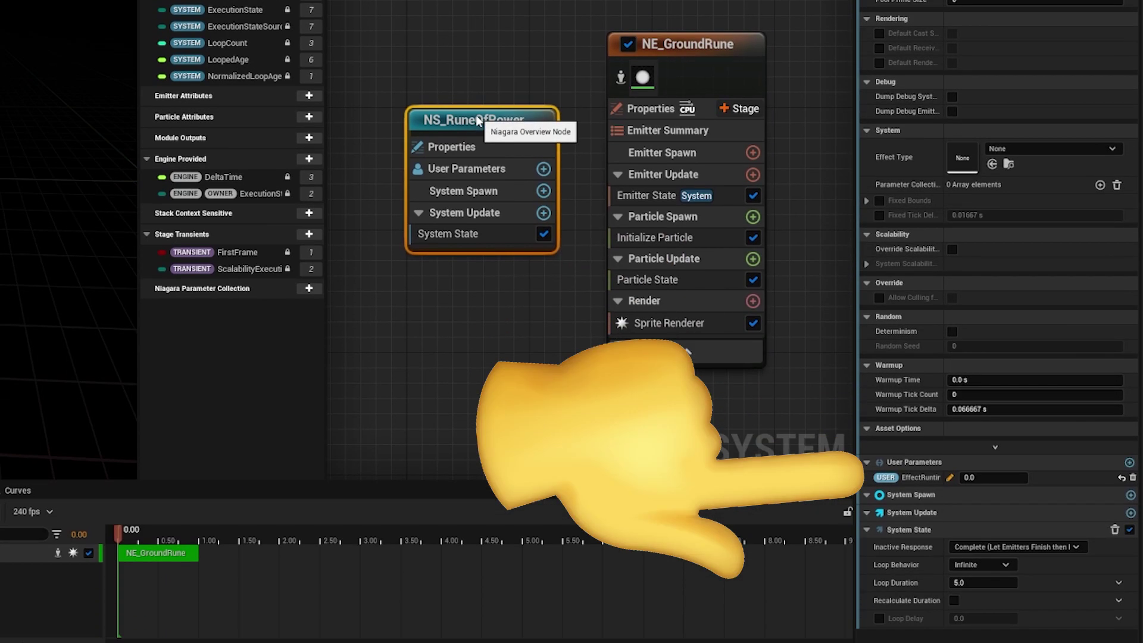
left_click_drag(988, 477, 1063, 477)
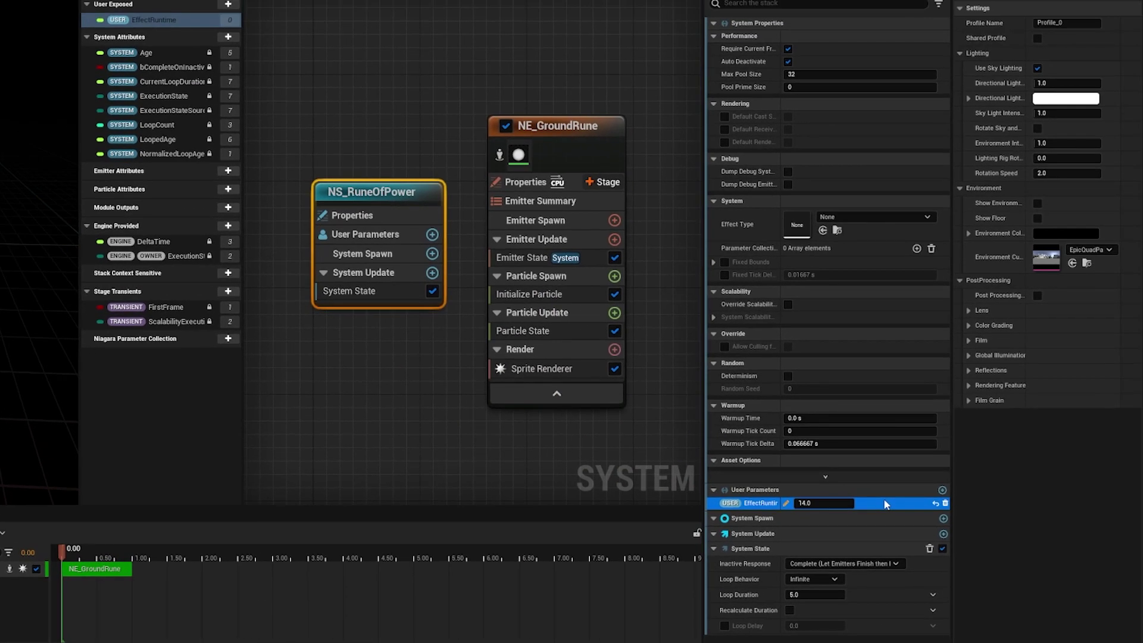
- Link the System State's Loop Duration and the Initialize Particle Lifetime of NE_GroundRune to the EffectRuntime user parameter
left_click(933, 595)
type("effect")
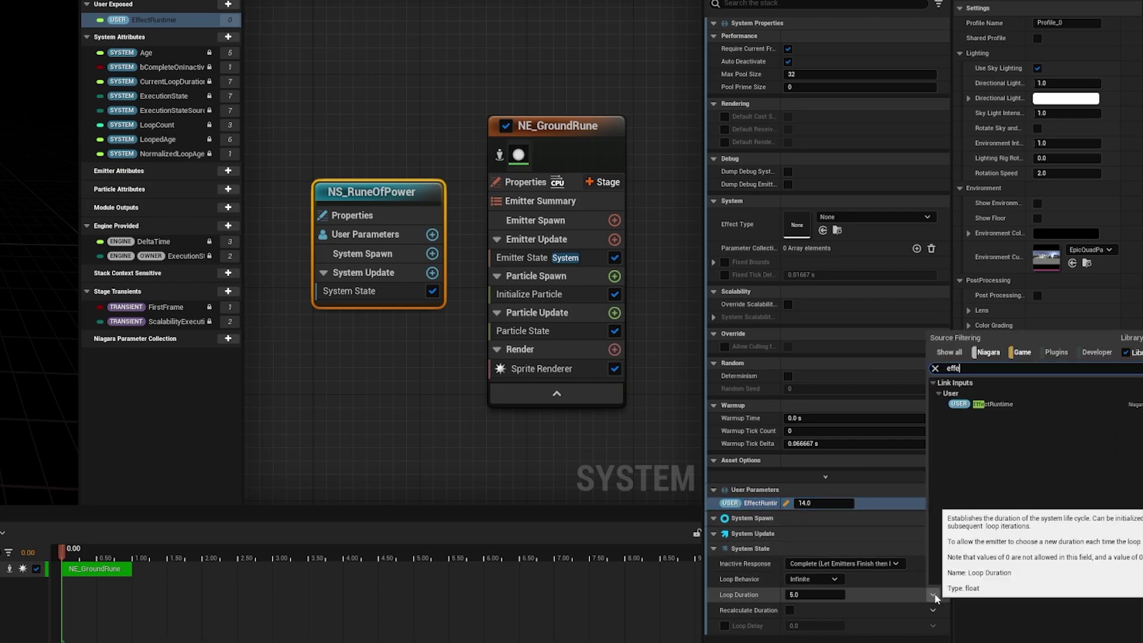
left_click(991, 404)
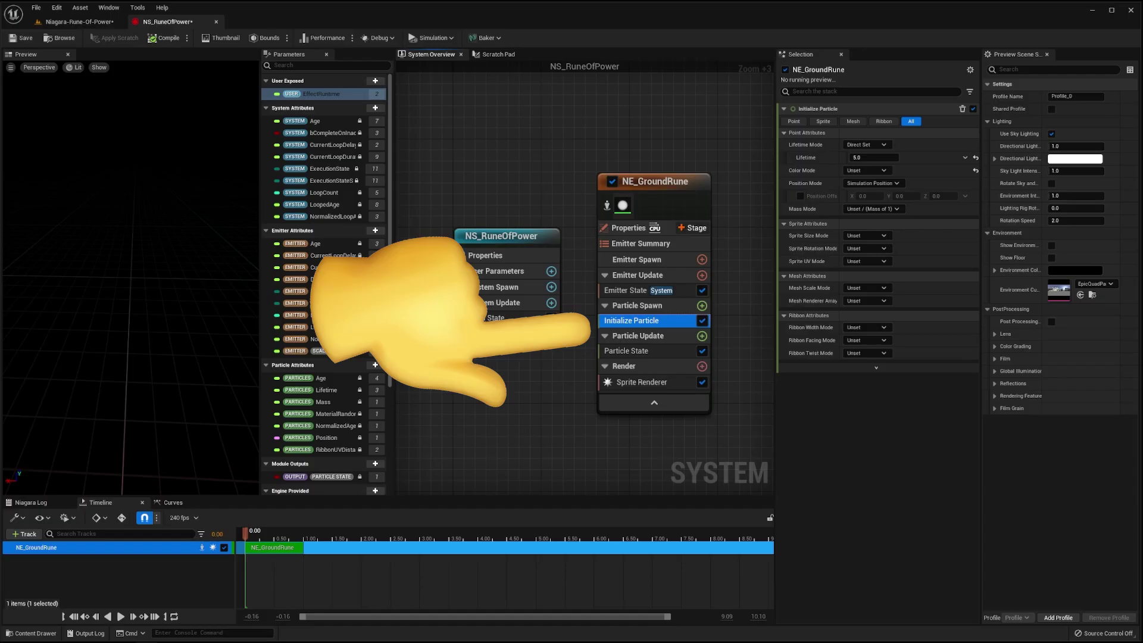
left_click_drag(333, 95, 873, 156)
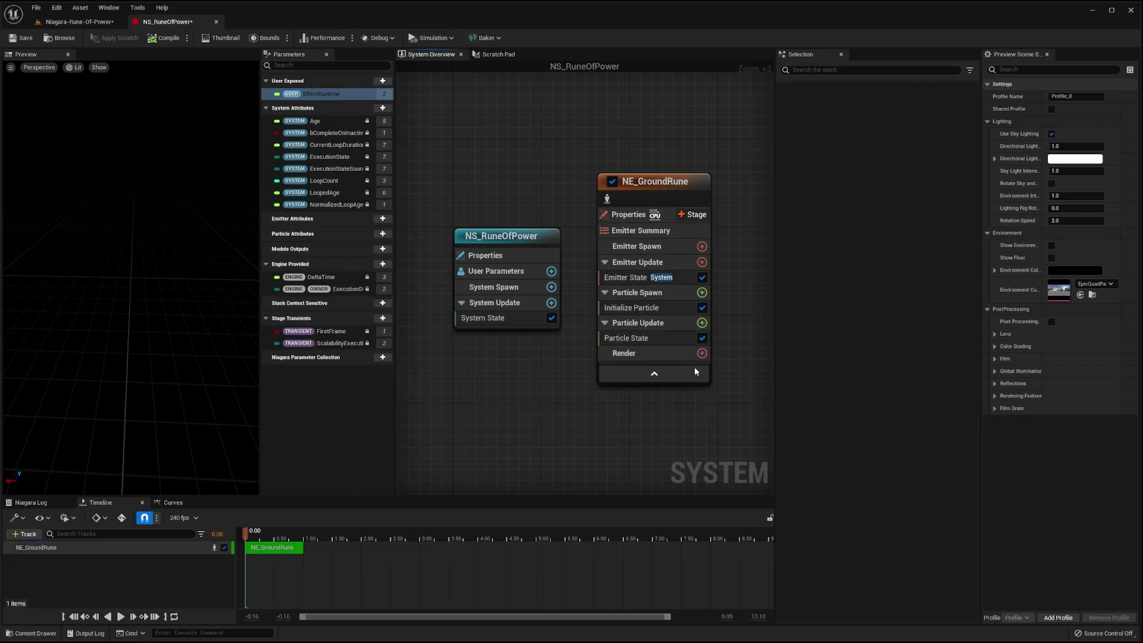
- Add a Mesh Renderer to the NE_GroundRune emitter and assign the Plane static mesh to it
left_click(702, 366)
left_click(731, 105)
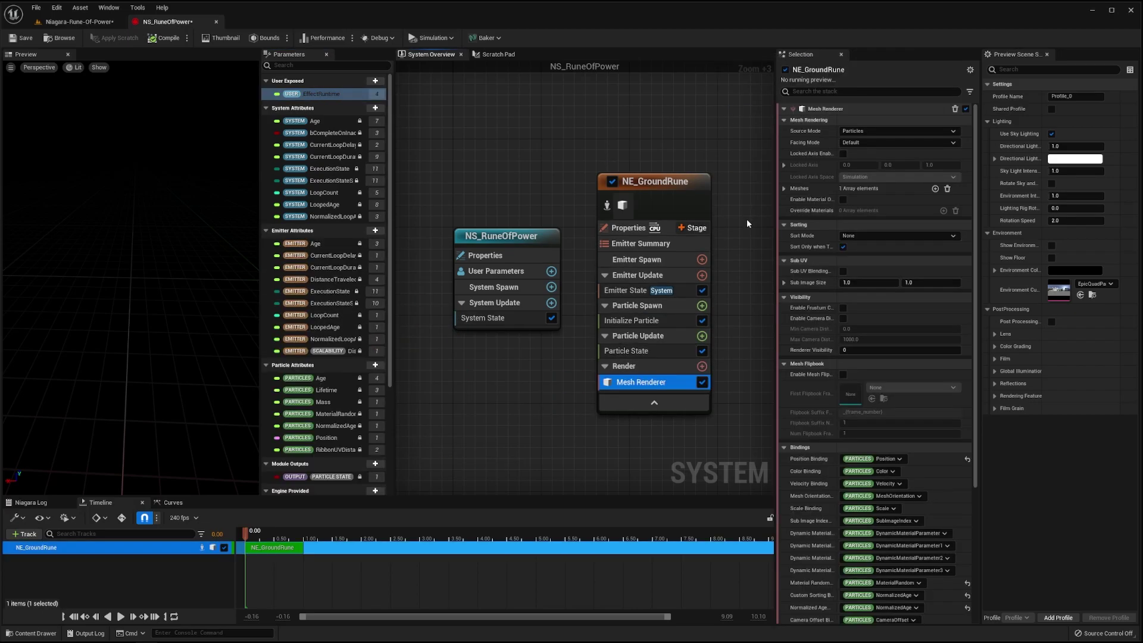
left_click(784, 189)
left_click(885, 201)
type("plane")
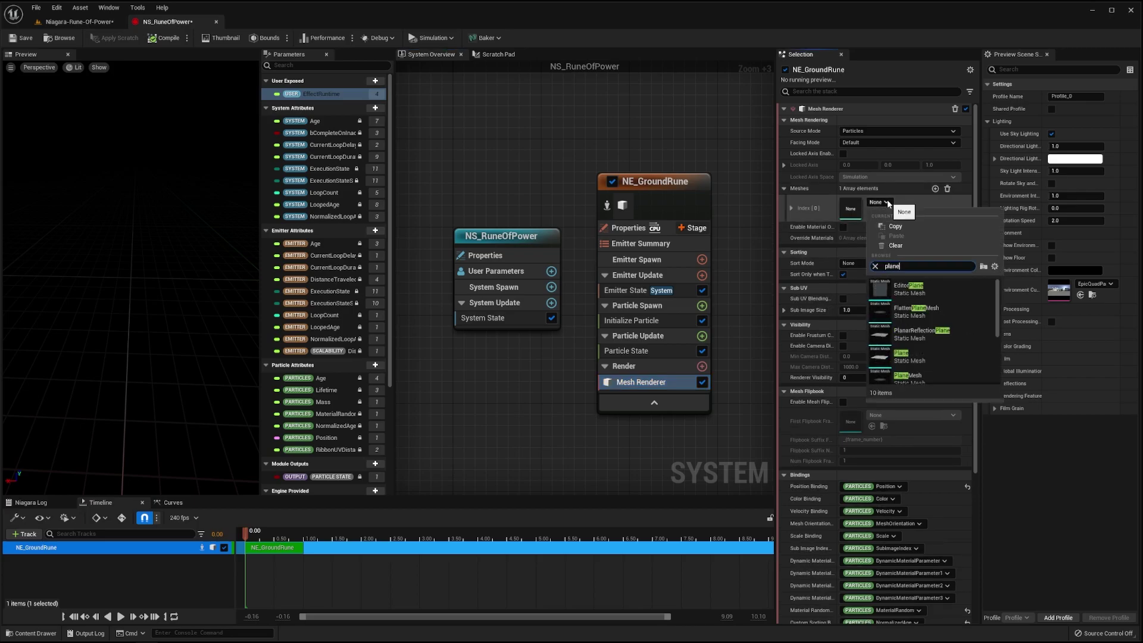
left_click(942, 352)
- Enable material overrides on the Mesh Renderer, add one override material element and expand it
left_click(843, 227)
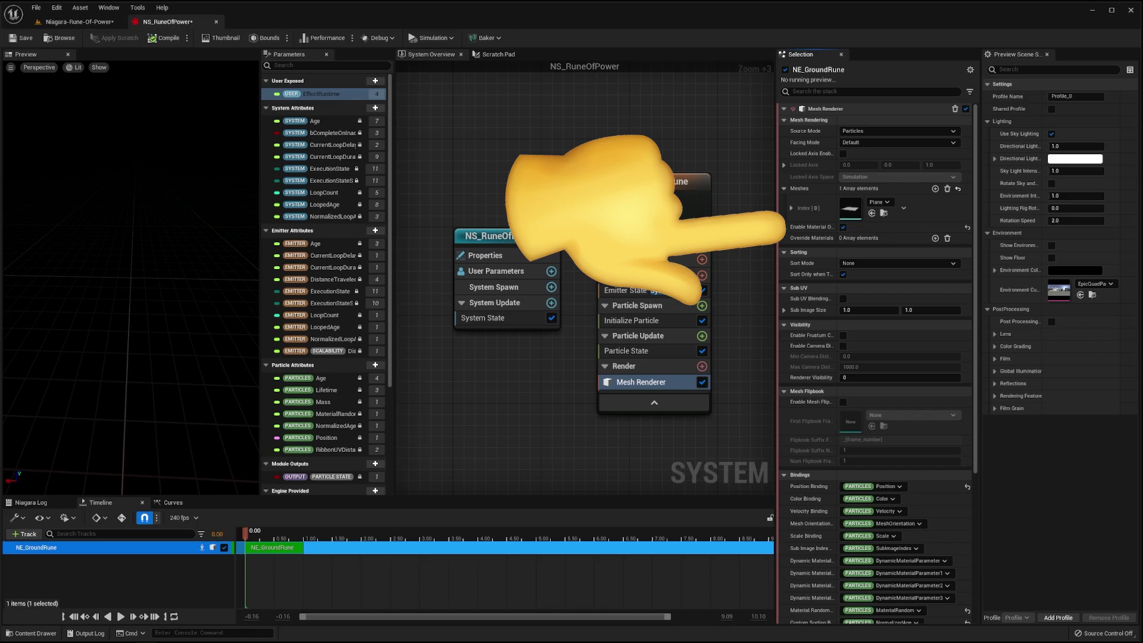
left_click(935, 238)
left_click(784, 237)
left_click(792, 252)
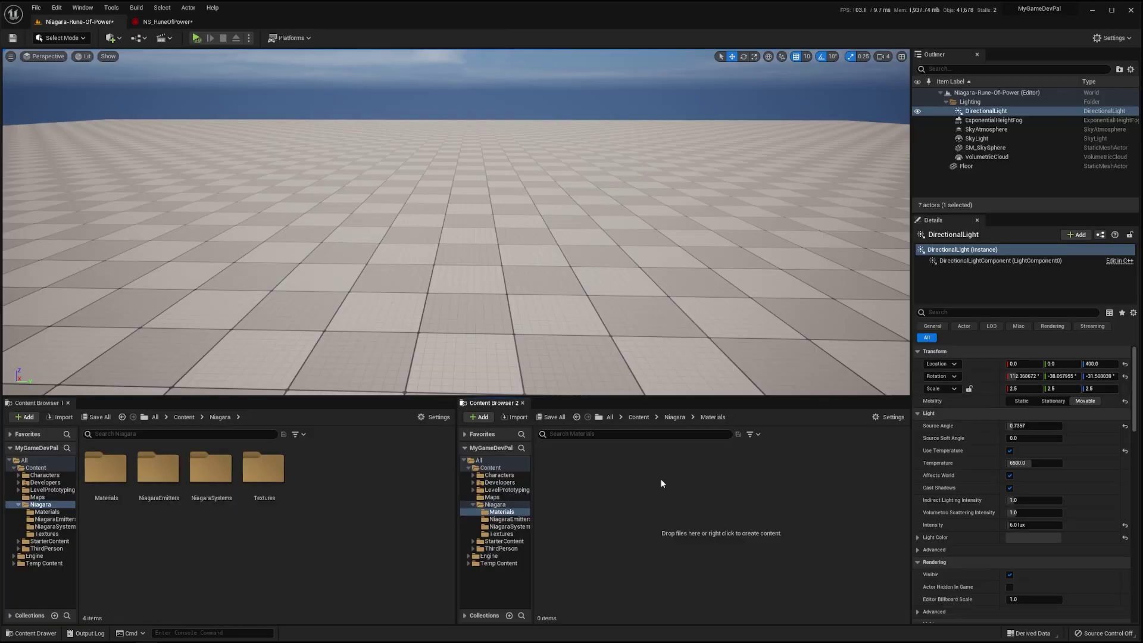
- Create a new material named M_Add_SS_Niagara in the Niagara Materials folder
right_click(662, 483)
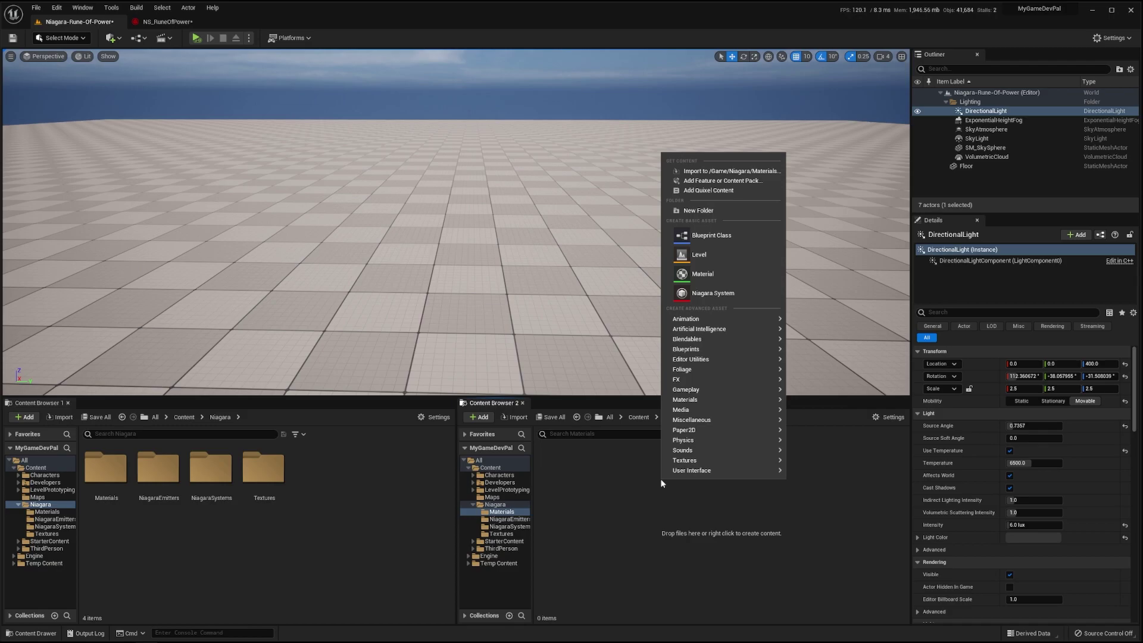
left_click(741, 277)
type("M_Add_SS_Niagara")
key("Return")
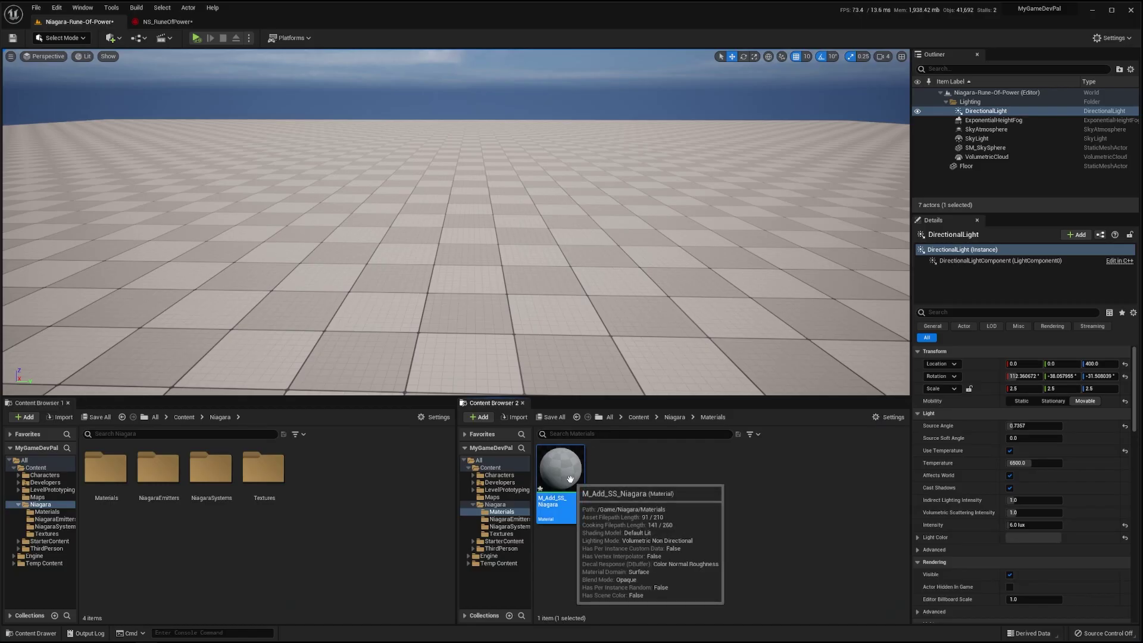
- Open M_Add_SS_Niagara and set its blend mode to Additive and its shading model to Unlit
double_click(559, 474)
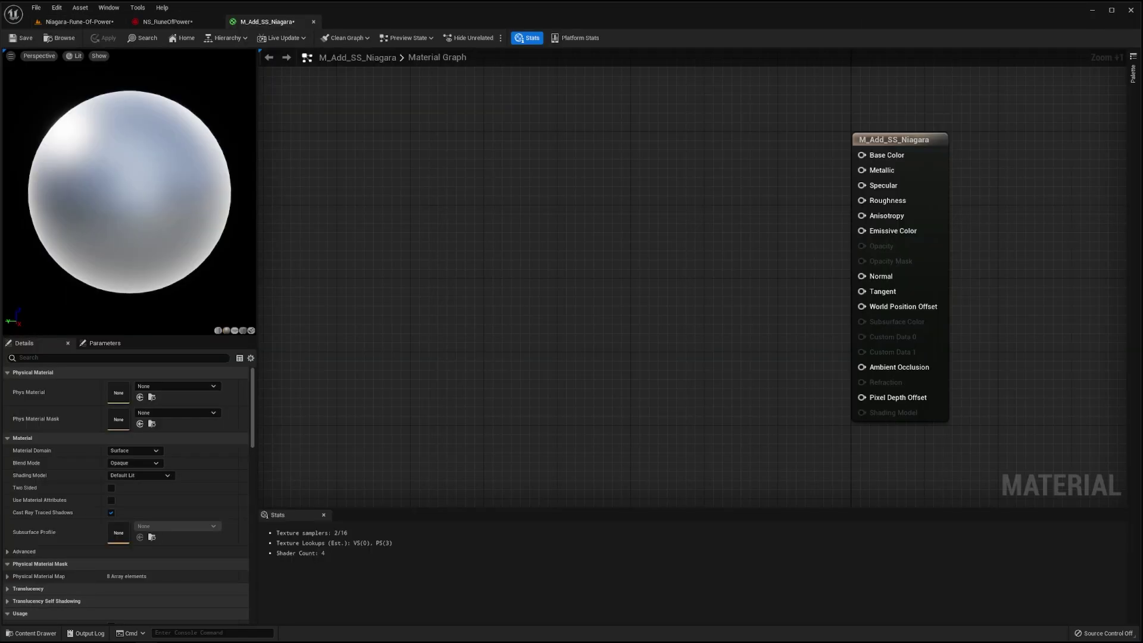
left_click(927, 144)
left_click(152, 463)
left_click(149, 496)
left_click(140, 475)
left_click(143, 486)
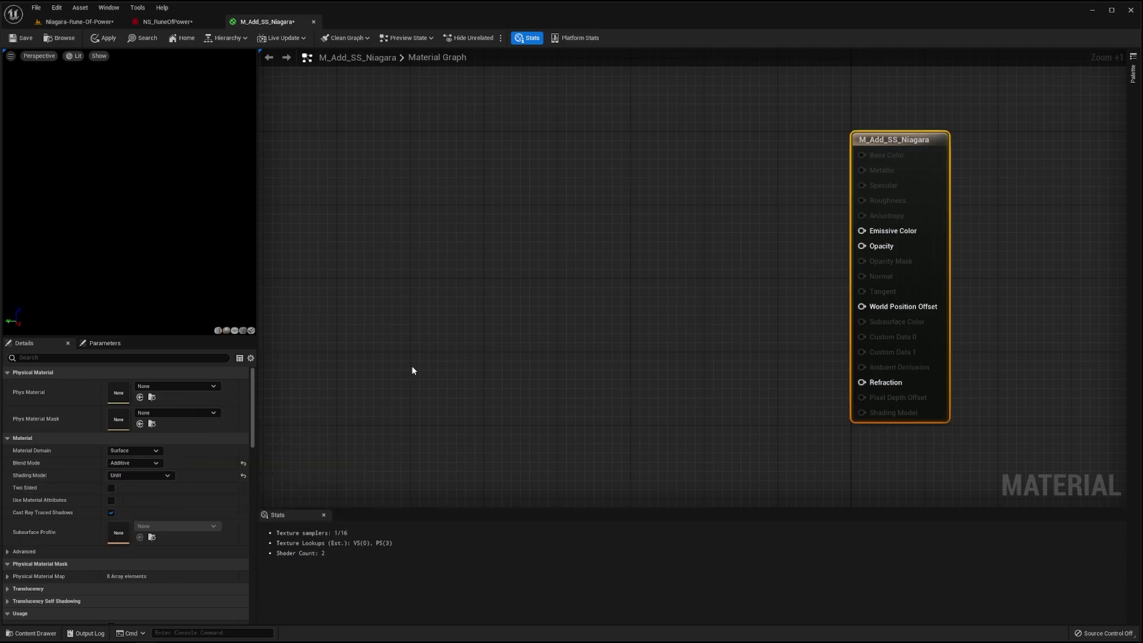
- Add a Texture Sample node to the material graph and convert it to a parameter named MainTexture
left_click(443, 361)
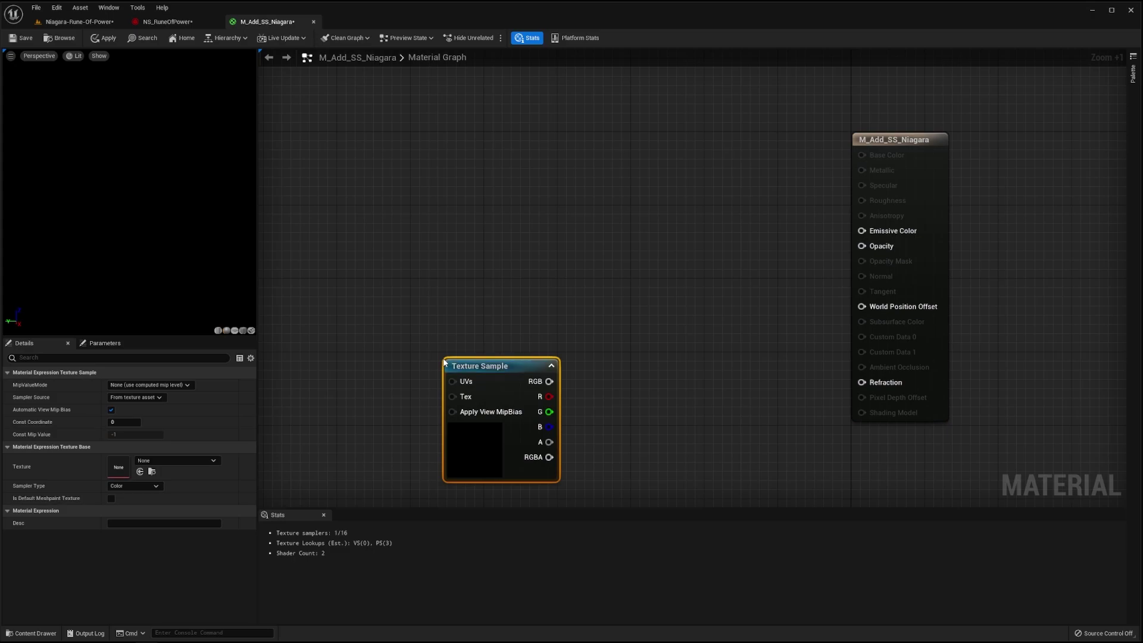
right_click(520, 373)
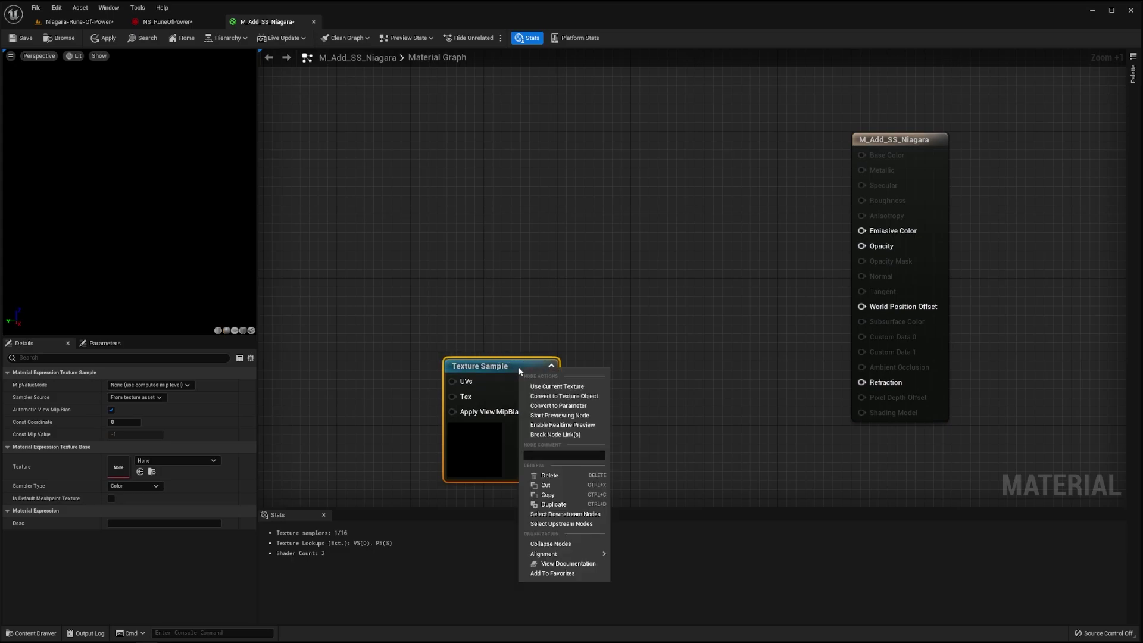
left_click(550, 406)
type("MainTexture")
key("Return")
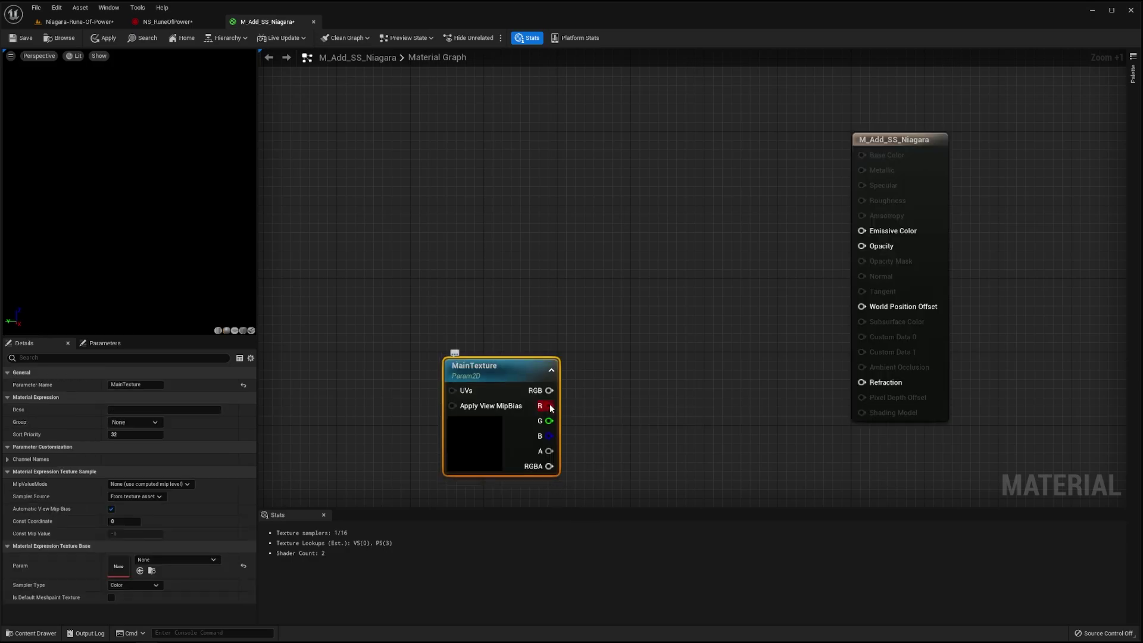
- Assign the T_NiagaraUVDebug texture to the MainTexture parameter
left_click(206, 561)
type("T_NiagaraUV")
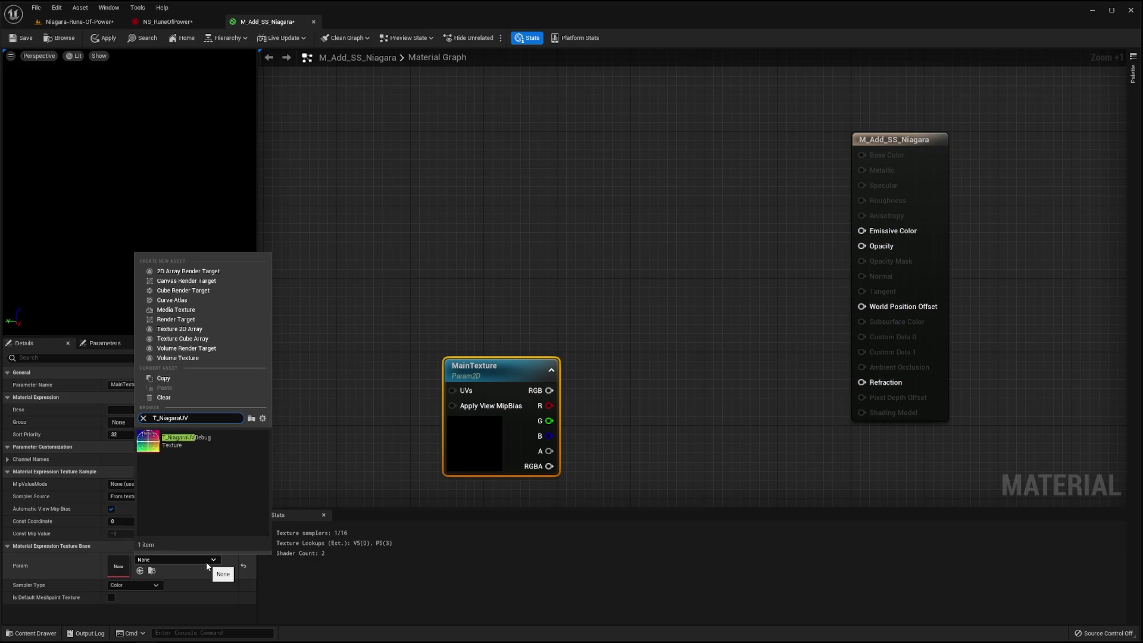
left_click(234, 436)
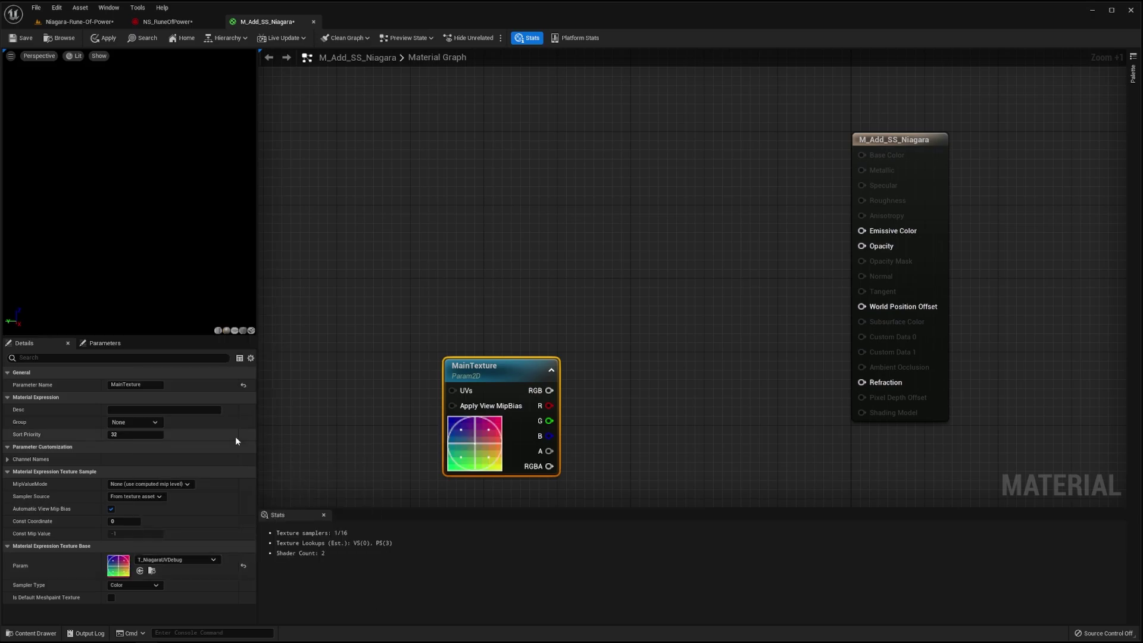
- Add a Particle Color node above MainTexture and two Multiply nodes between these inputs and the material output
right_click(419, 238)
type("particle col")
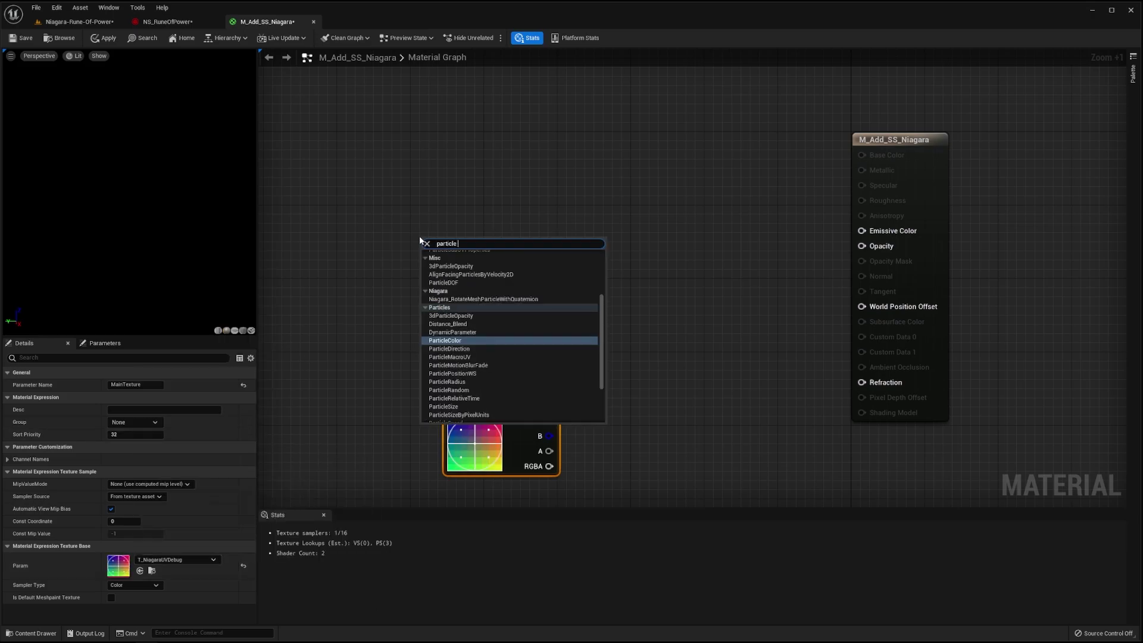
left_click(446, 278)
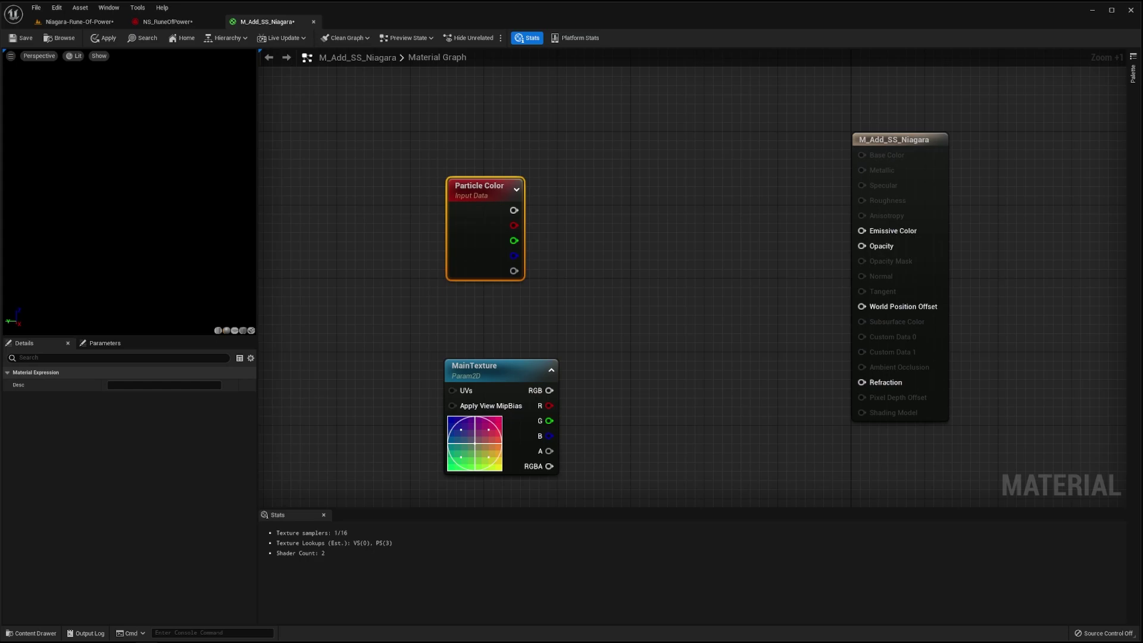
left_click(607, 232)
left_click(644, 232)
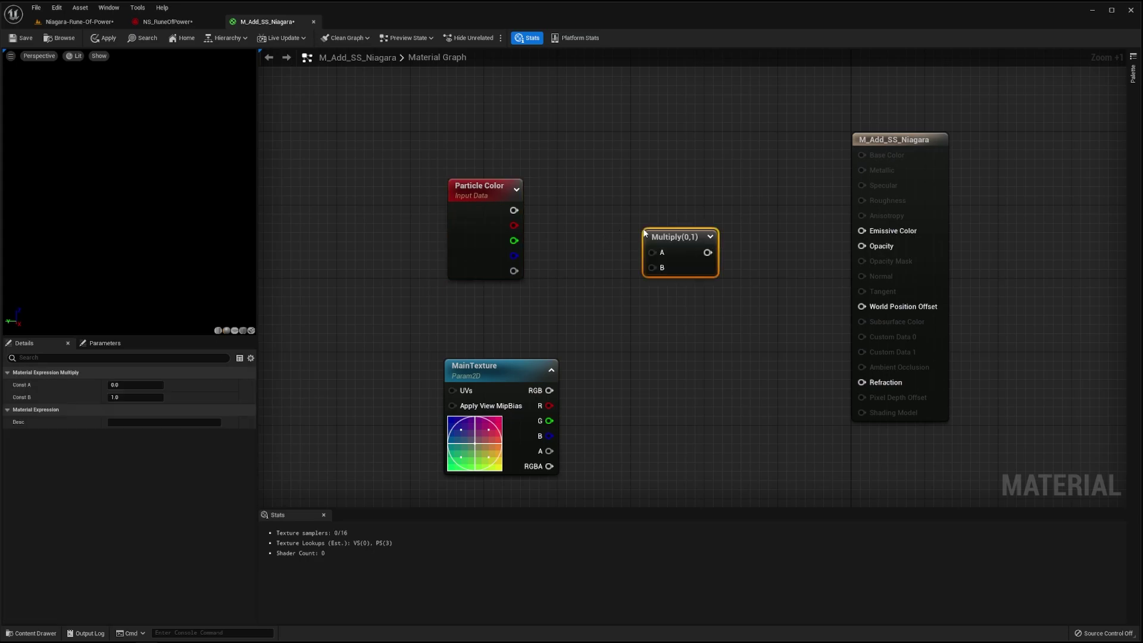
left_click(669, 388)
- Connect the Particle Color and MainTexture RGB outputs to the upper Multiply, and their alpha outputs to the lower Multiply
left_click_drag(514, 210, 652, 253)
left_click_drag(549, 391, 652, 267)
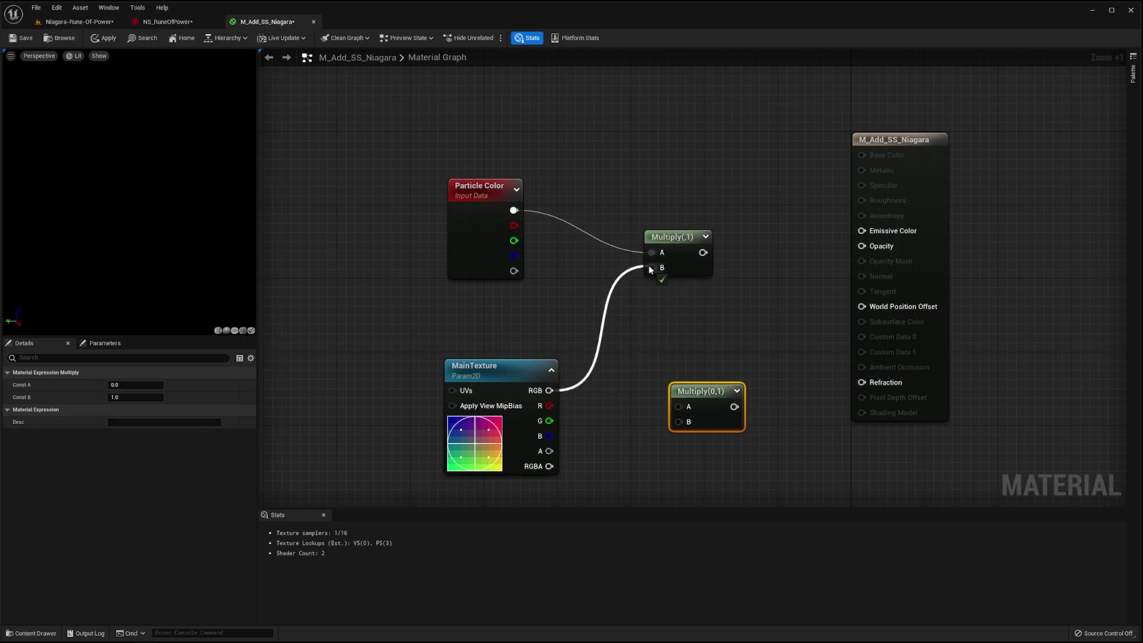
left_click(583, 297)
left_click_drag(513, 270, 679, 407)
left_click_drag(552, 454, 678, 421)
- Connect the upper Multiply to Emissive Color and the lower Multiply to Opacity, and save the material
left_click_drag(690, 252, 864, 232)
left_click_drag(718, 406, 861, 246)
left_click(25, 39)
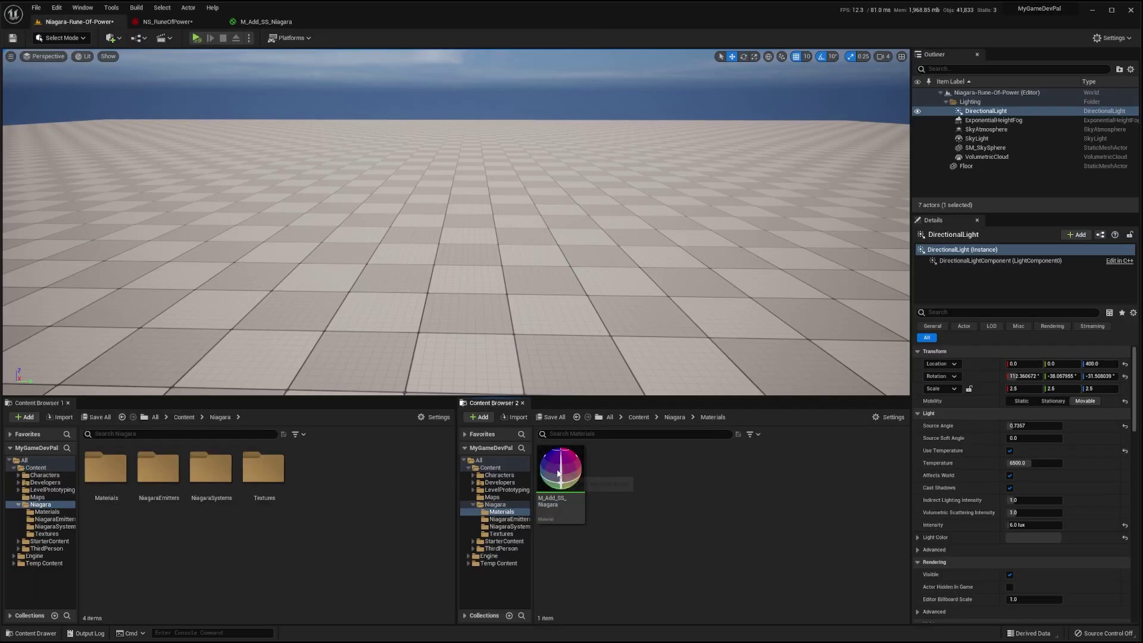
- Create a material instance of M_Add_SS_Niagara named MI_SS_Add_GroundRune
right_click(555, 468)
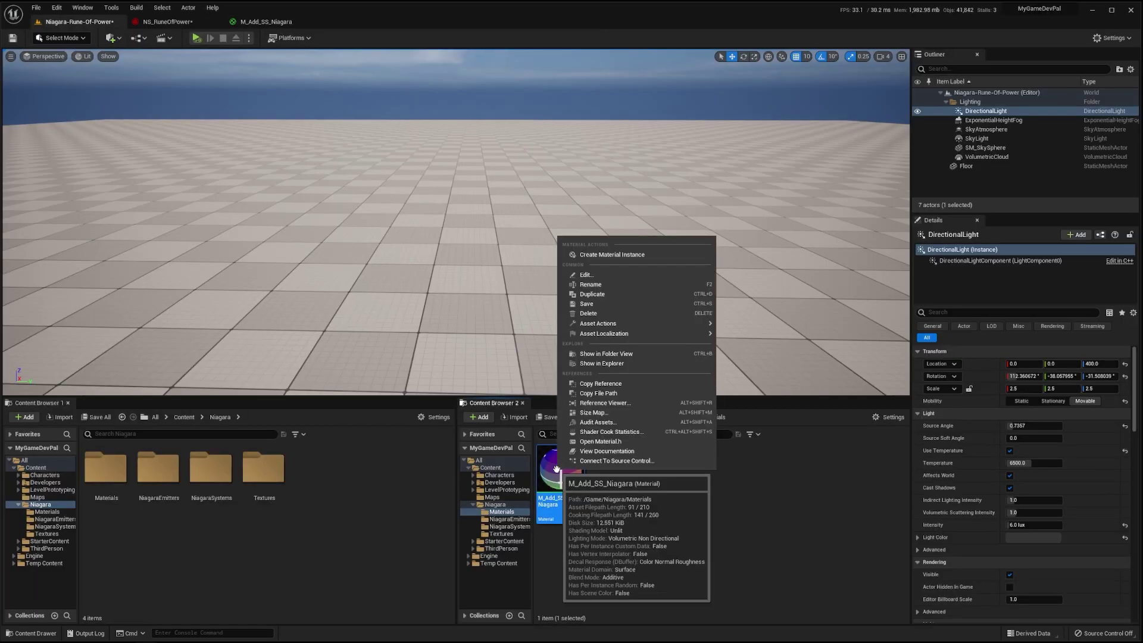
left_click(622, 255)
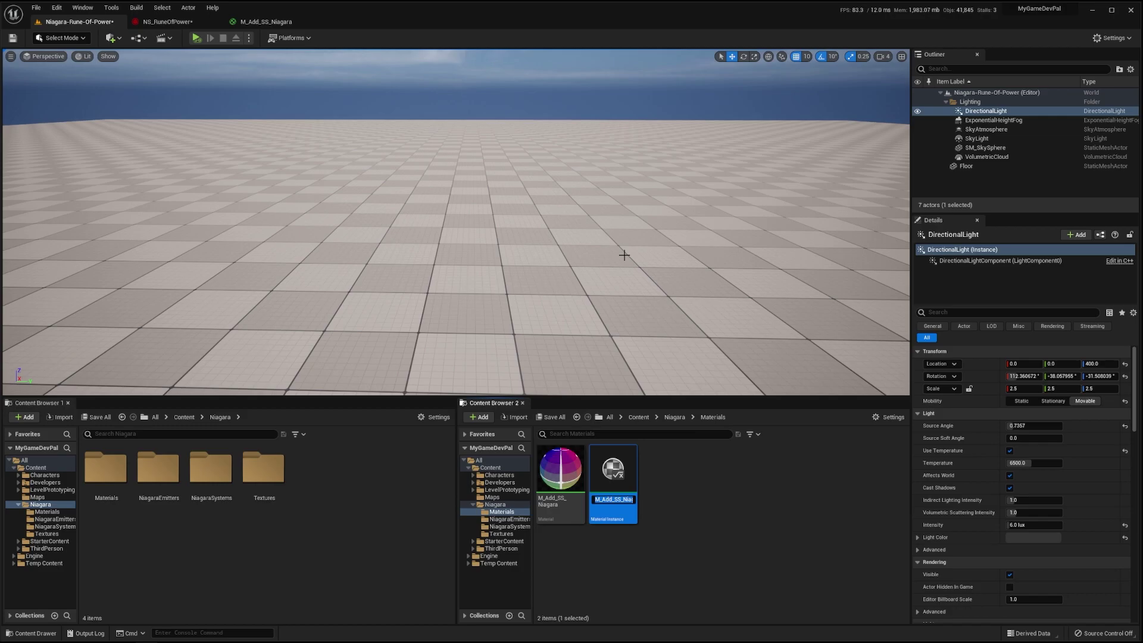
type("MI_SS_Add_GroundRune")
key("Return")
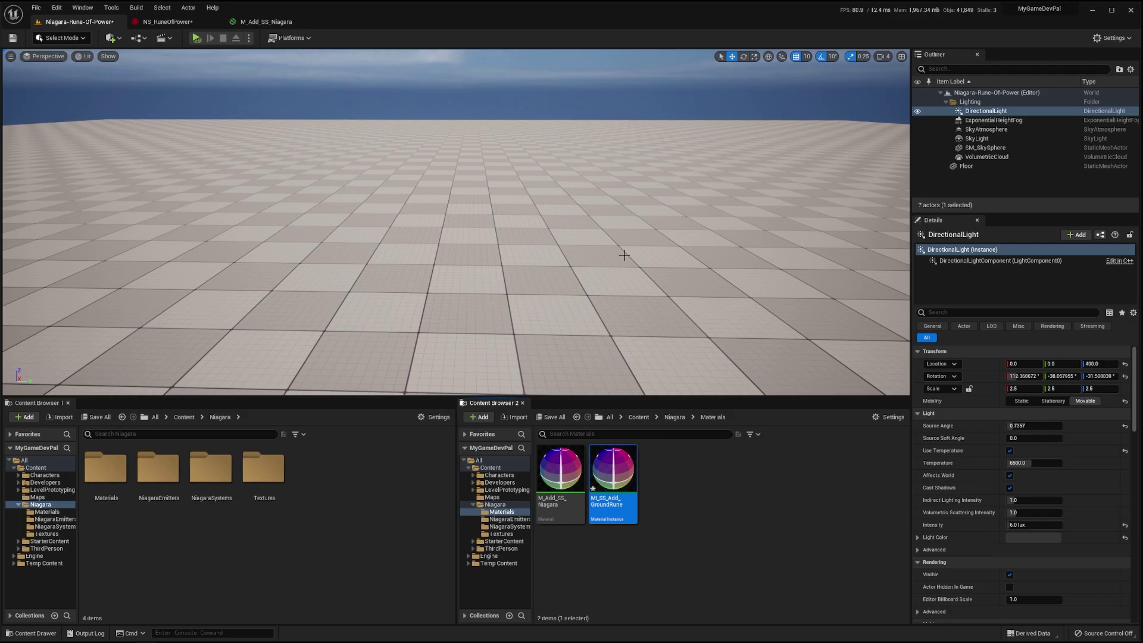
- Override the MainTexture parameter of MI_SS_Add_GroundRune with the T_RuneOfPower texture and save the instance
double_click(613, 476)
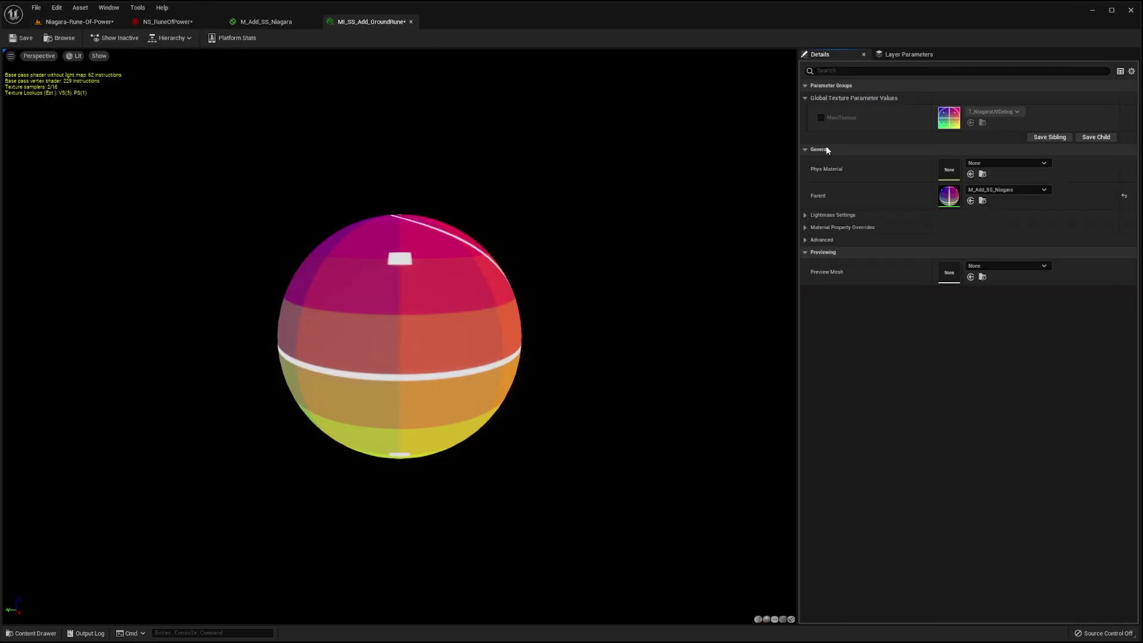
left_click(821, 119)
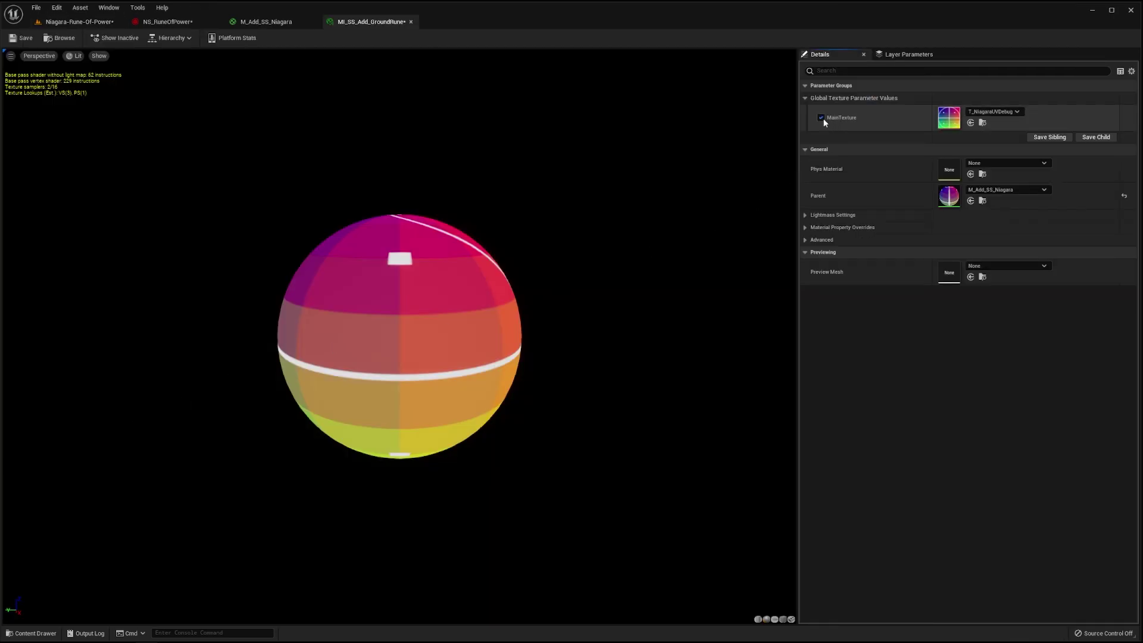
left_click(1013, 112)
type("rune")
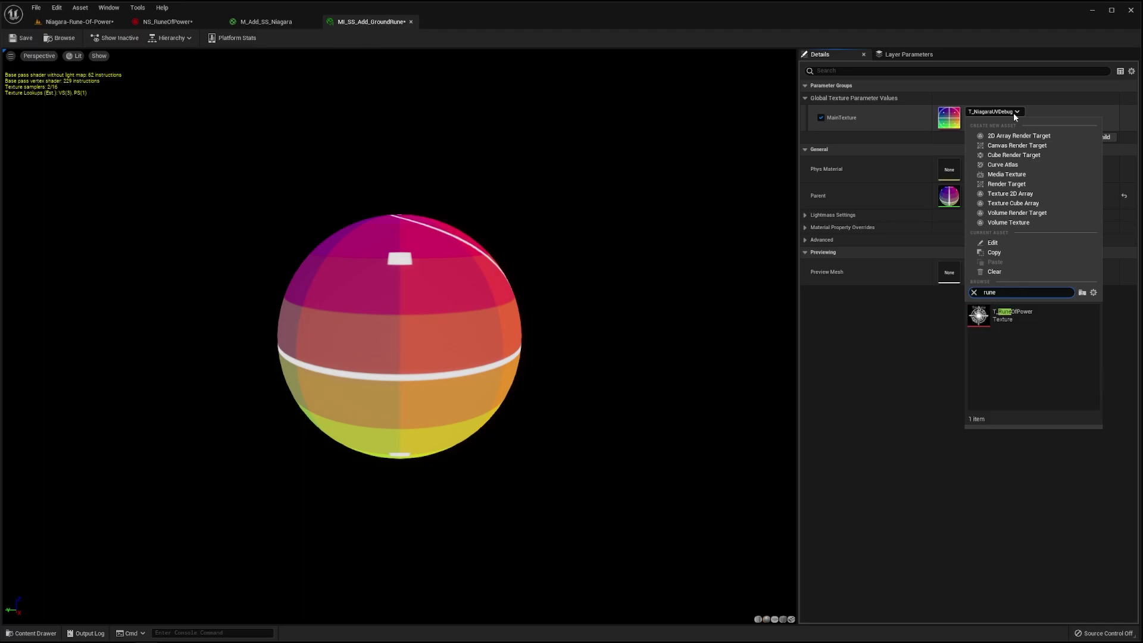
left_click(1041, 316)
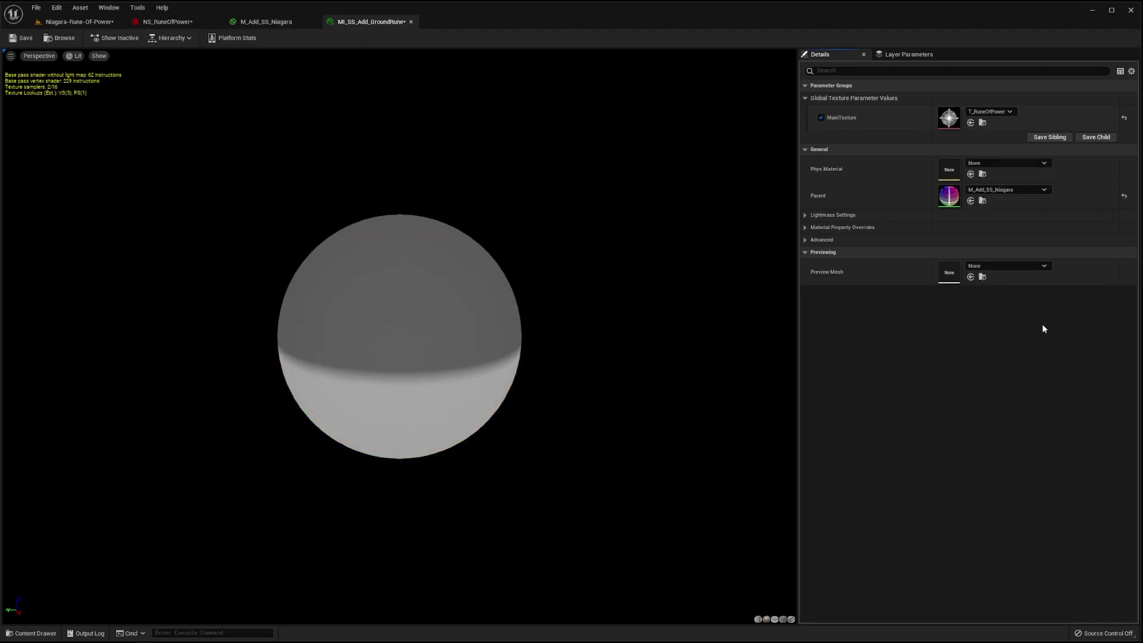
left_click(25, 39)
- Assign MI_SS_Add_GroundRune as the explicit override material of the NE_GroundRune mesh renderer in NS_RuneOfPower
left_click(168, 21)
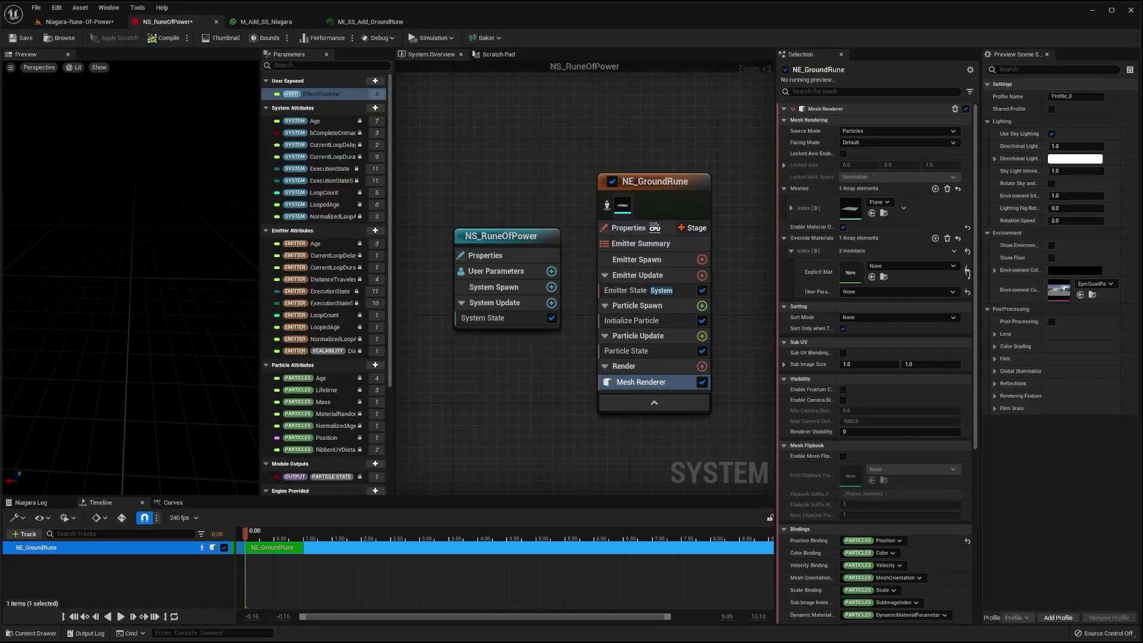
left_click(919, 267)
type("GroundRune")
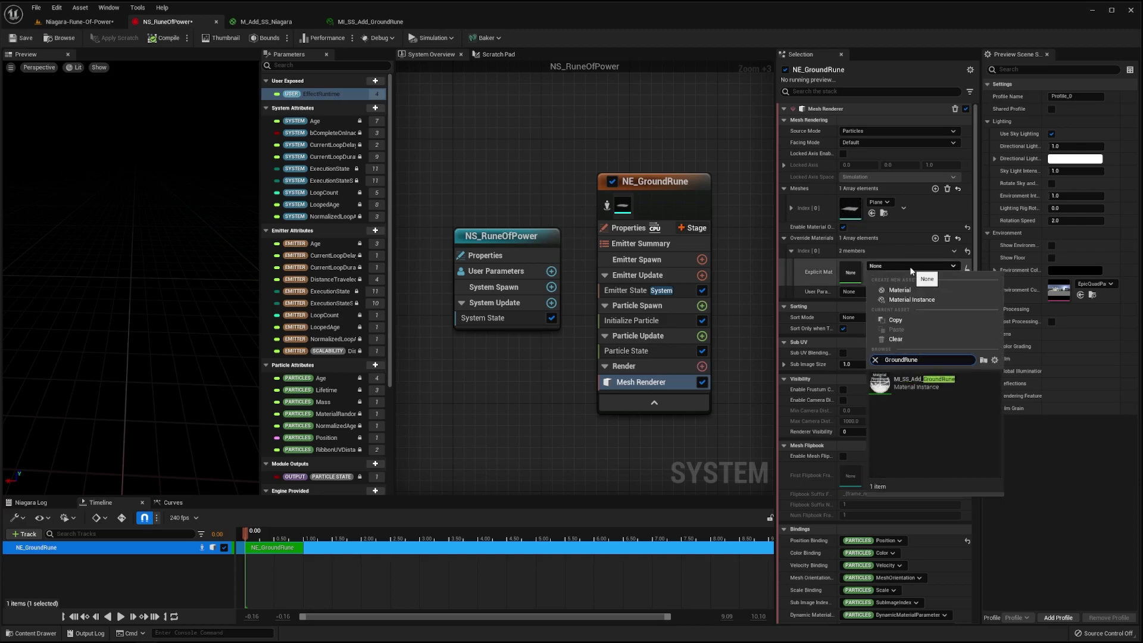
left_click(929, 384)
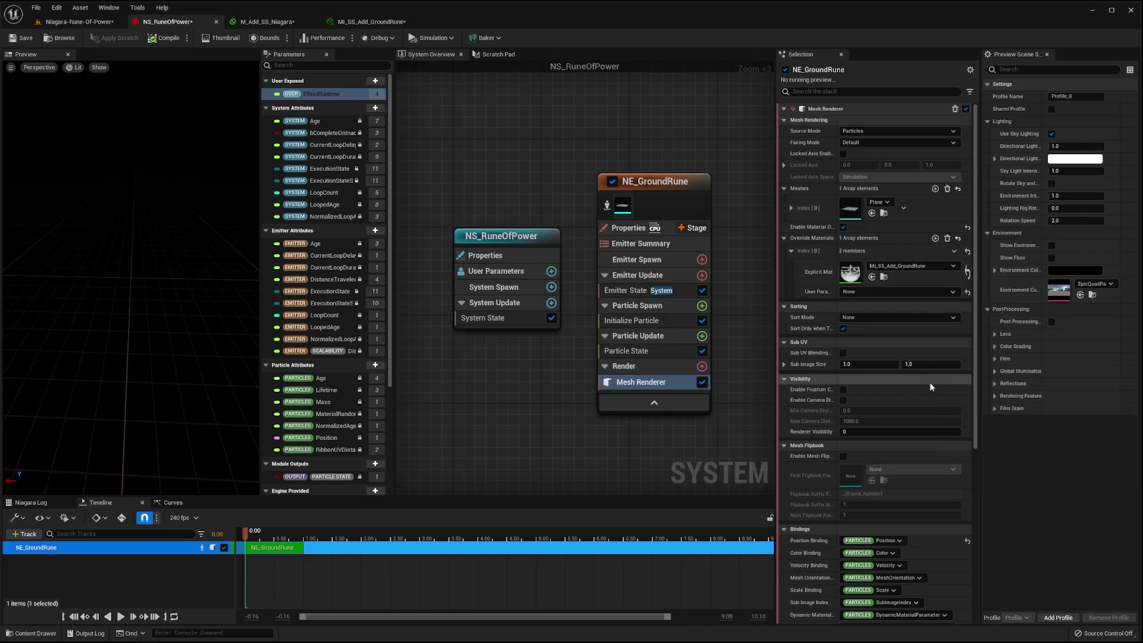
- Add a Spawn Burst Instantaneous module to the Emitter Update stage of NE_GroundRune
left_click(702, 275)
type("spawn burst")
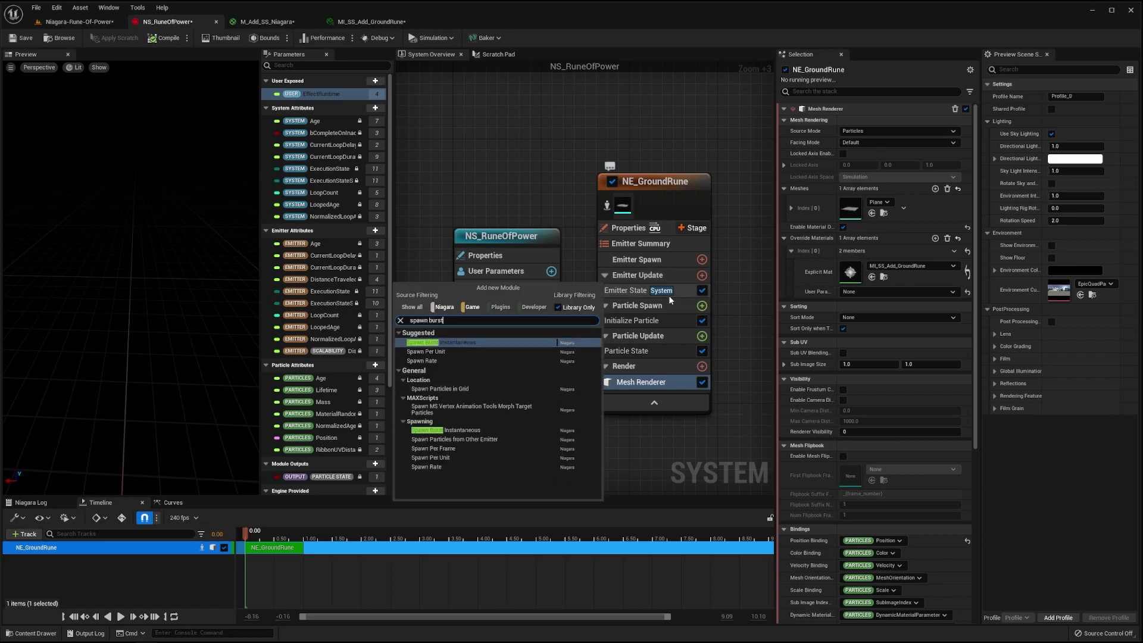
left_click(519, 341)
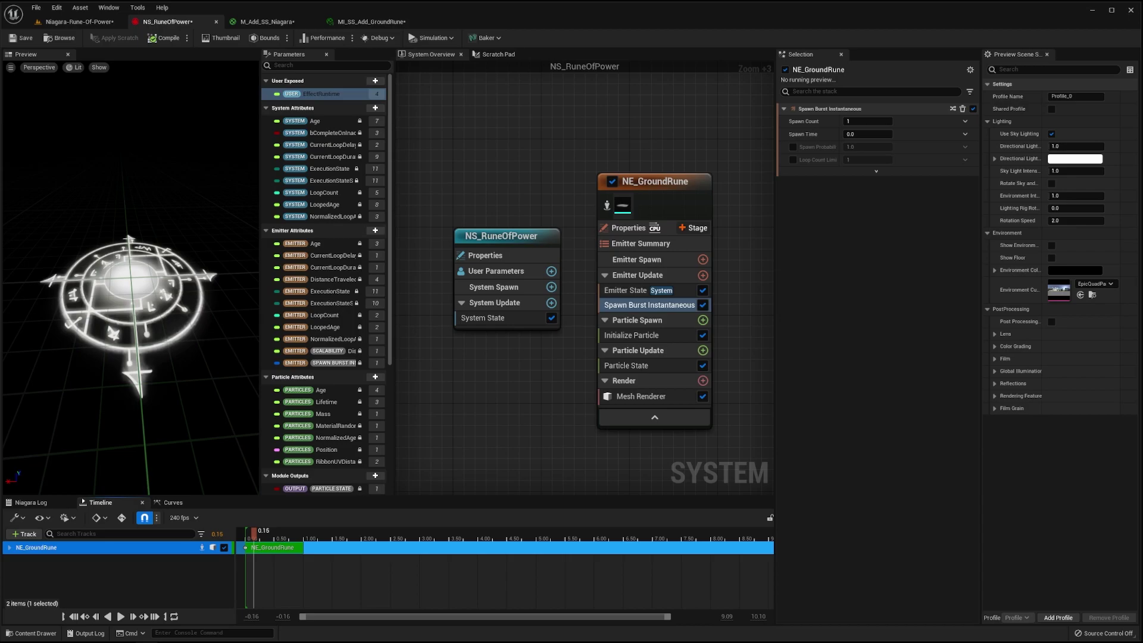
- Set the timeline's playback range to run from 0 to about 14 seconds and play the effect
left_click_drag(303, 547, 723, 549)
scroll(720, 544, "down", 3)
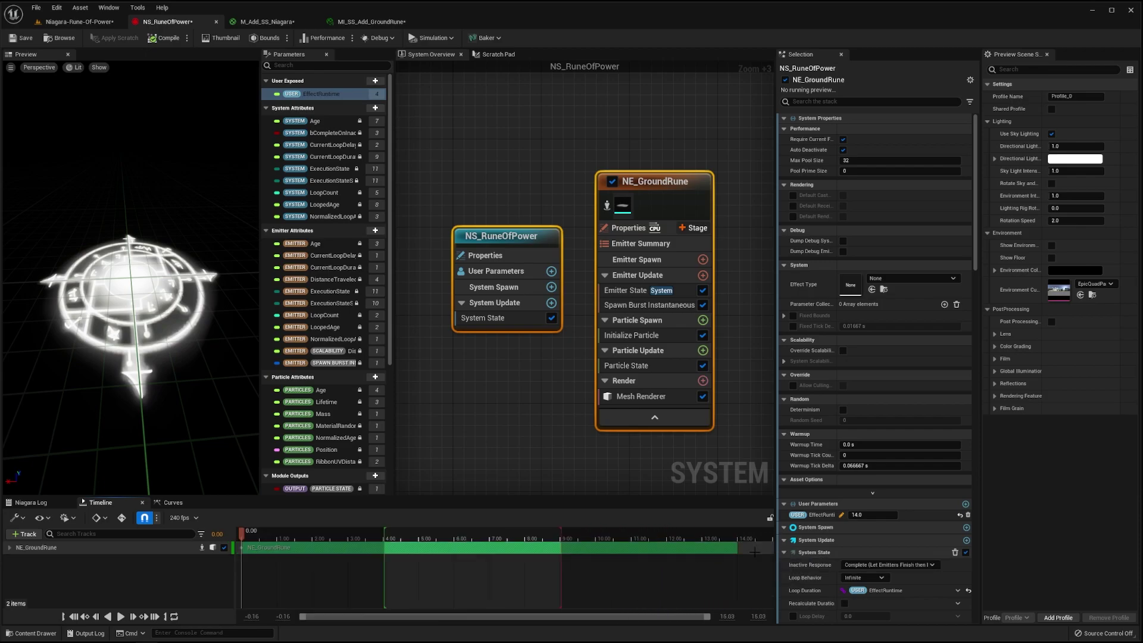
left_click(736, 532)
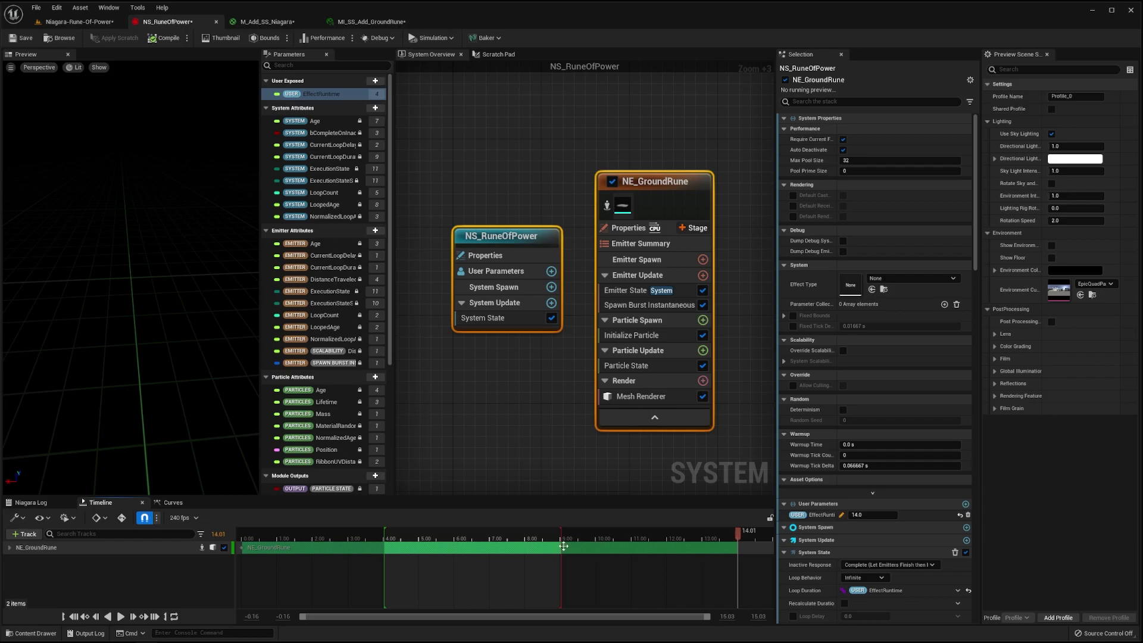
left_click(166, 617)
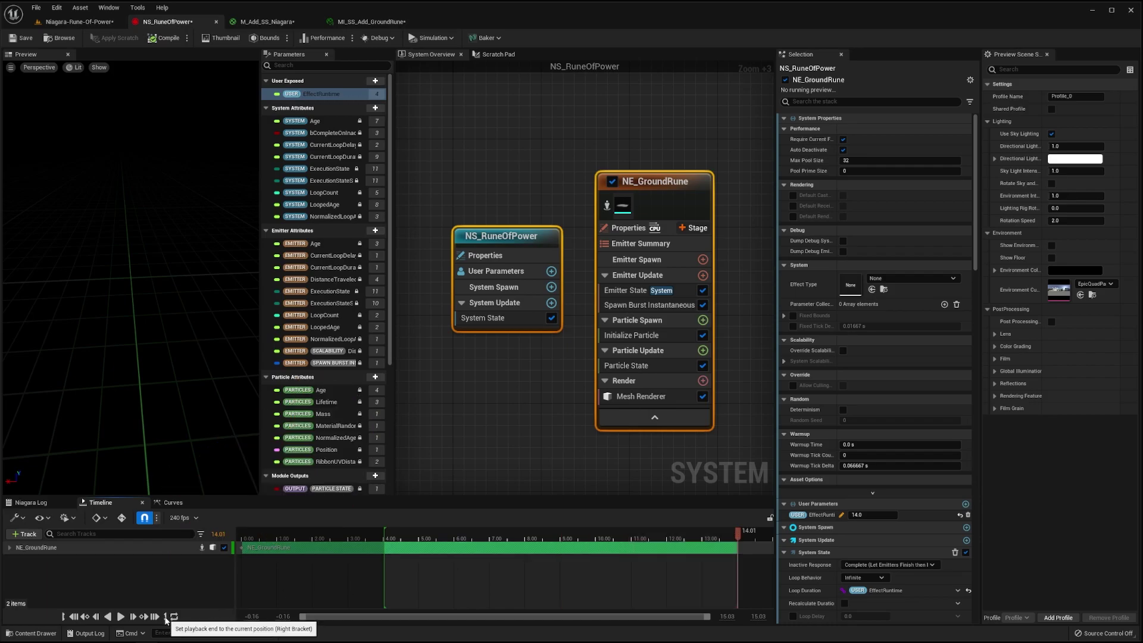
left_click_drag(262, 539, 245, 540)
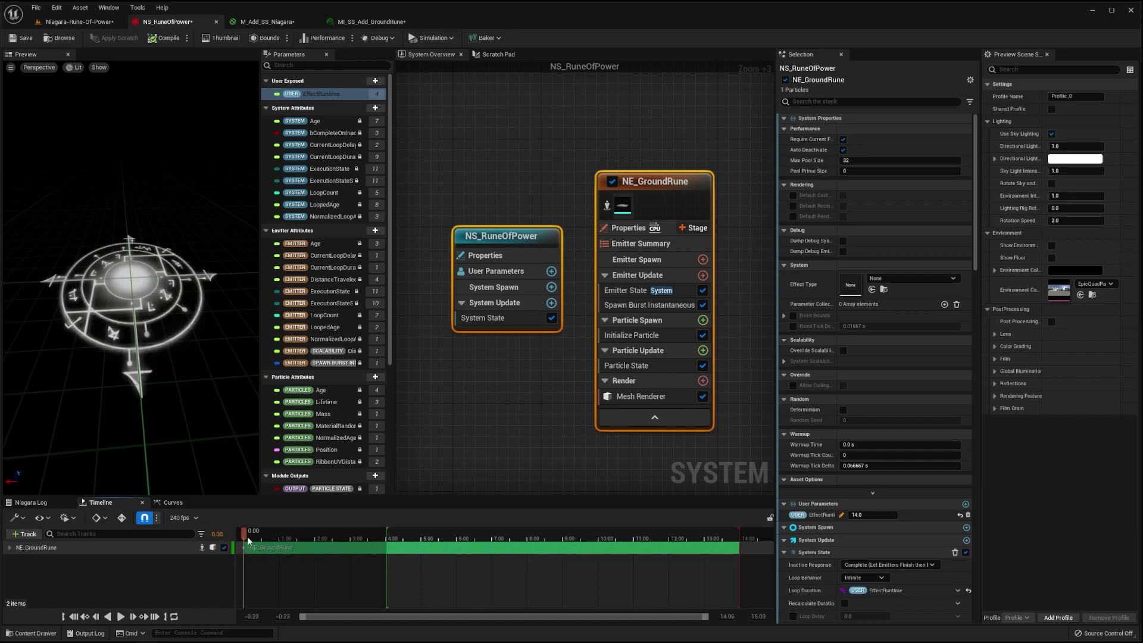
left_click(63, 617)
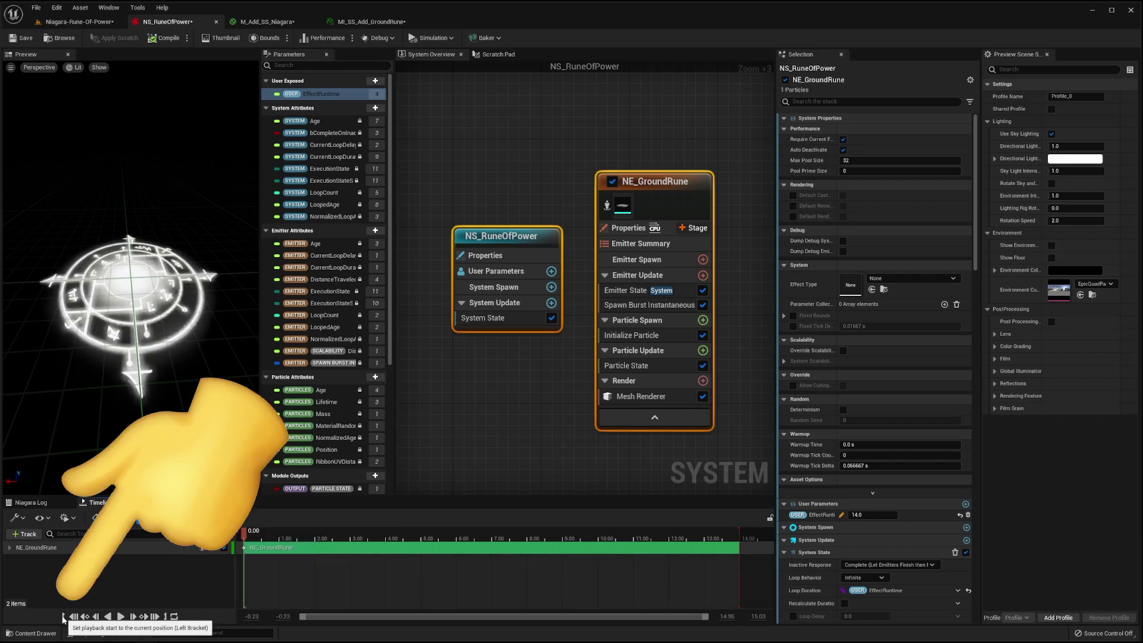
left_click(121, 617)
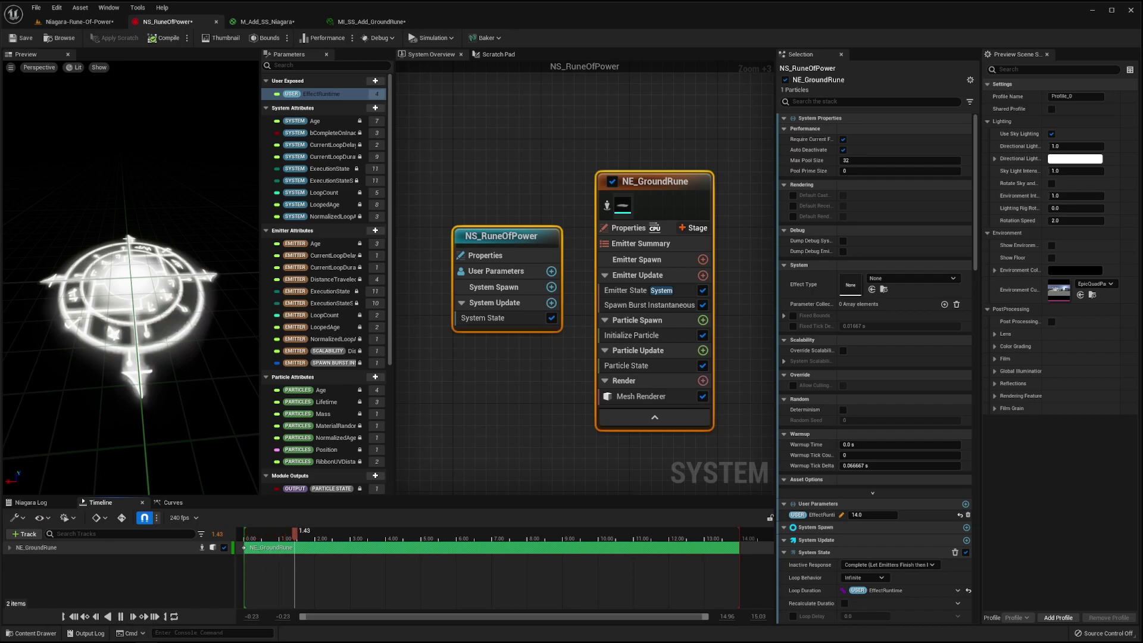
- Add a Scale Color module to the Particle Update stage of NE_GroundRune and disable its Scale RGB option
left_click(585, 355)
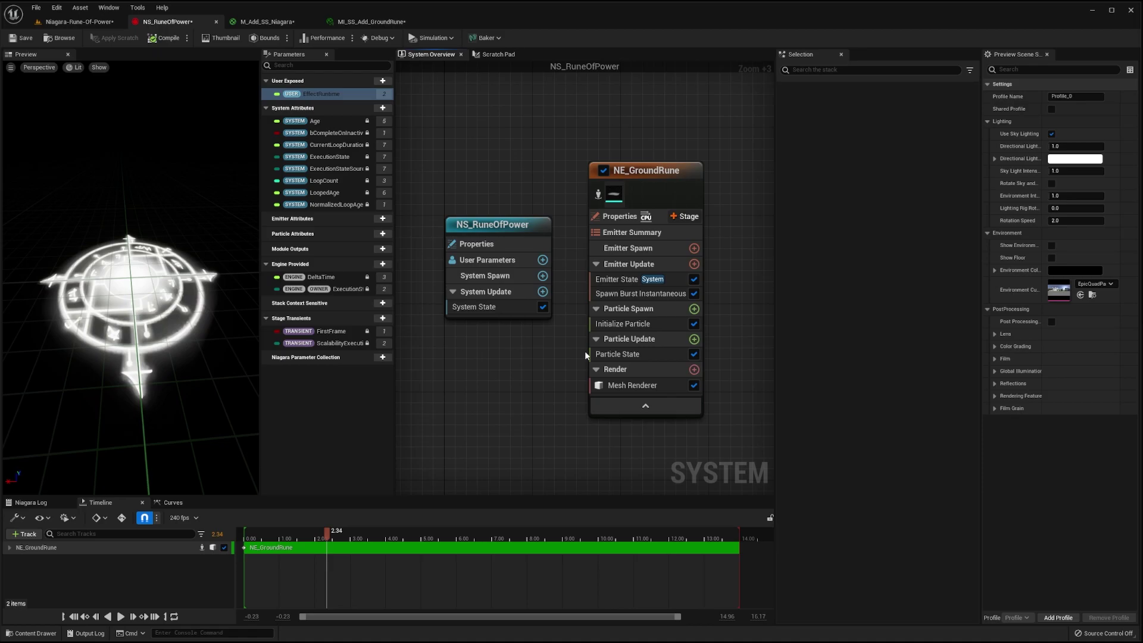
left_click(695, 340)
type("scale color")
key("Return")
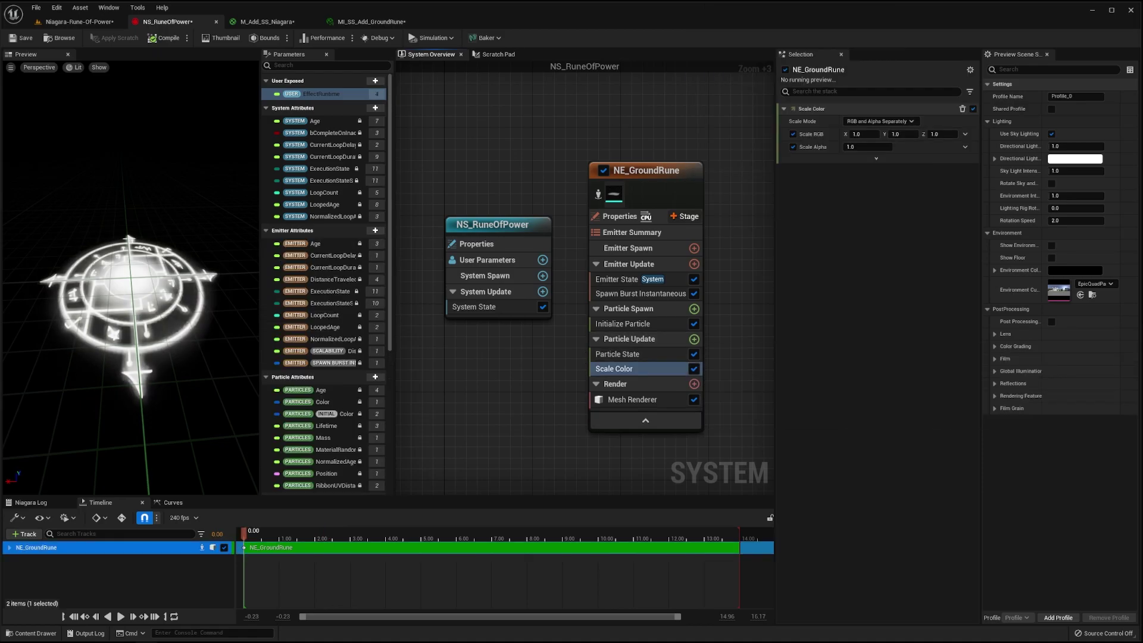
left_click(793, 134)
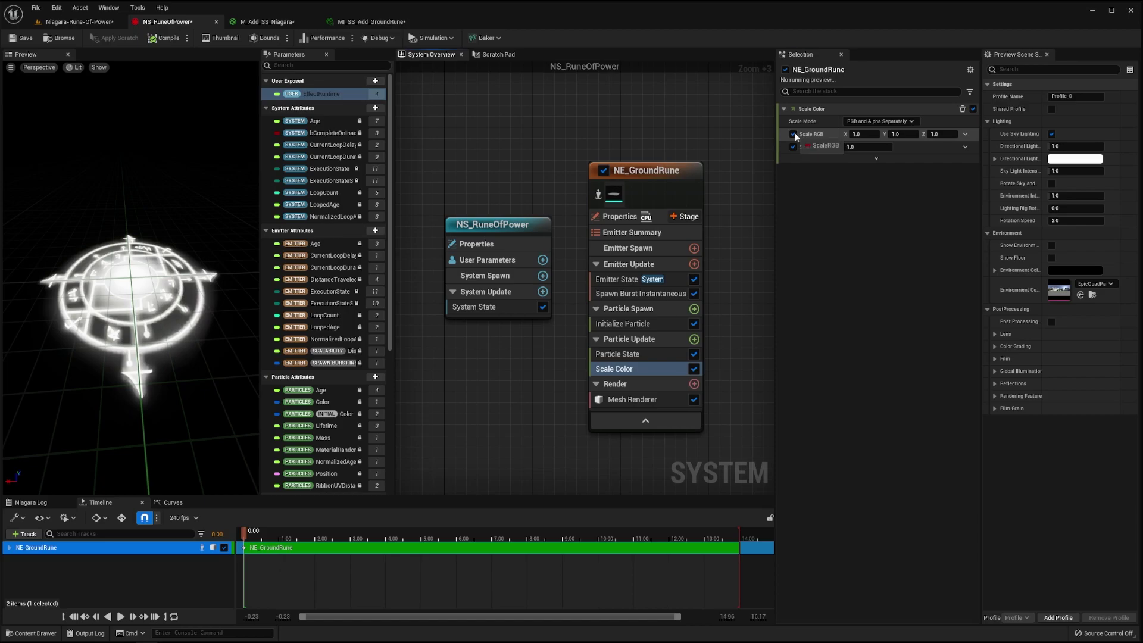
- Drive Scale Alpha with Float from Curve and lower the curve's first key to 0 in the curve editor
left_click(964, 147)
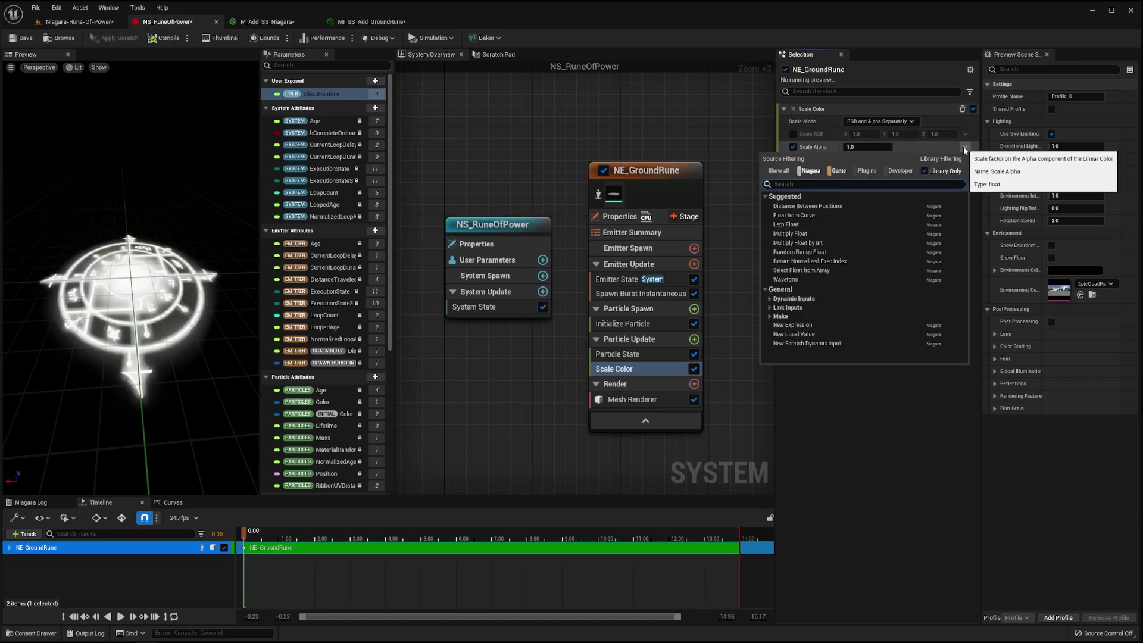
type("curve")
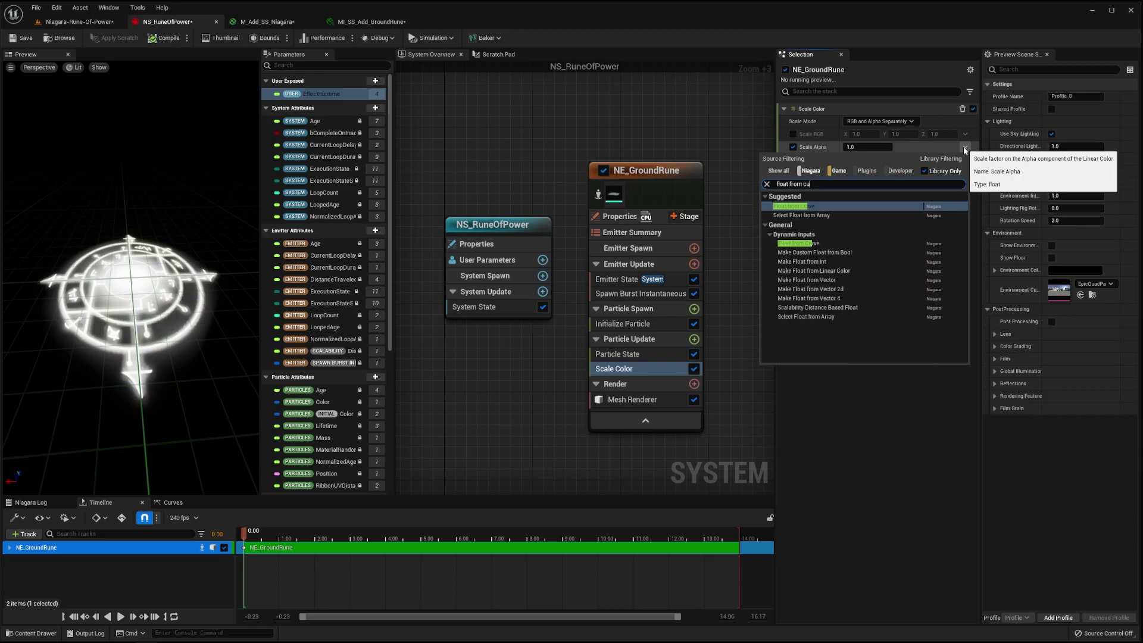
key("Return")
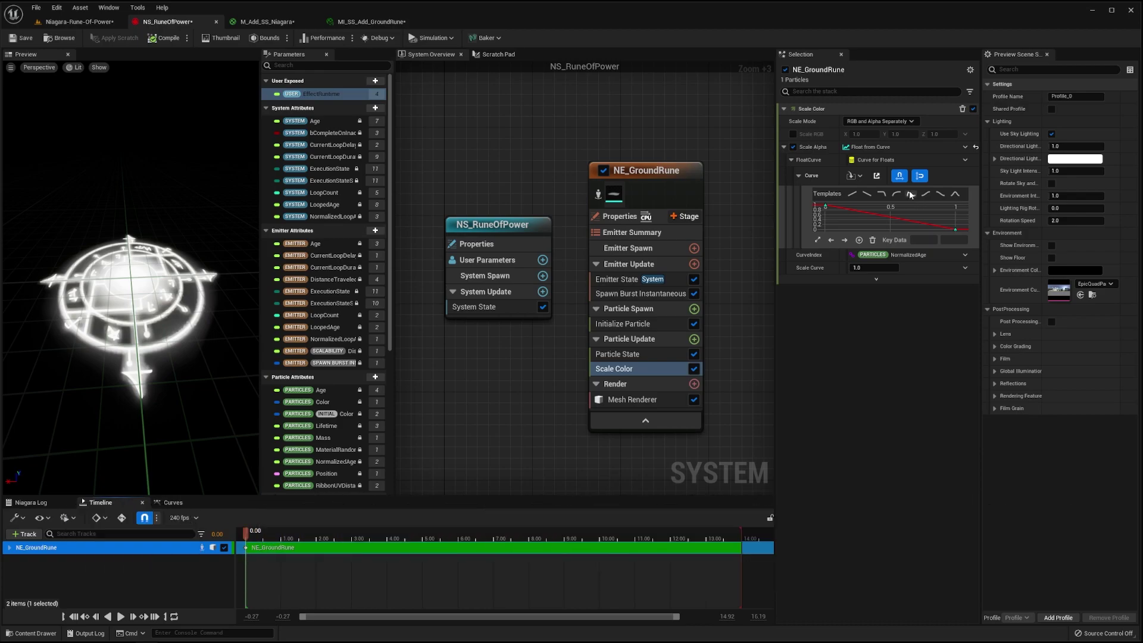
left_click(877, 176)
left_click_drag(280, 469, 280, 607)
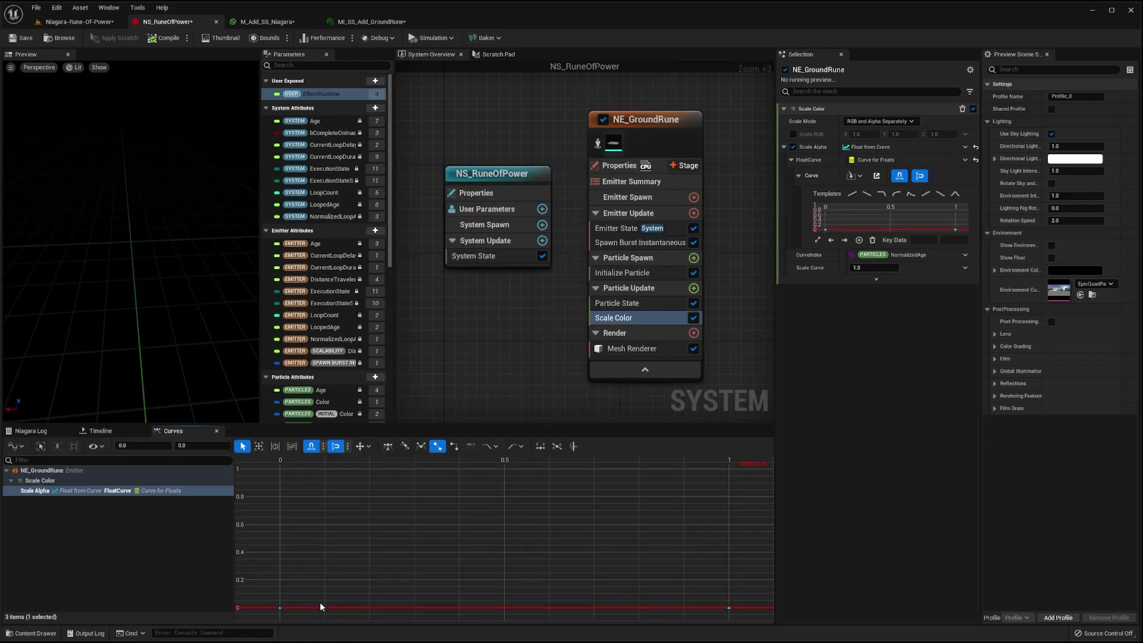
- Add a key to the alpha curve at time 0.071429 with value 0.04
middle_click(327, 606)
left_click_drag(163, 445, 155, 446)
left_click(206, 444)
type("0.04")
key("Return")
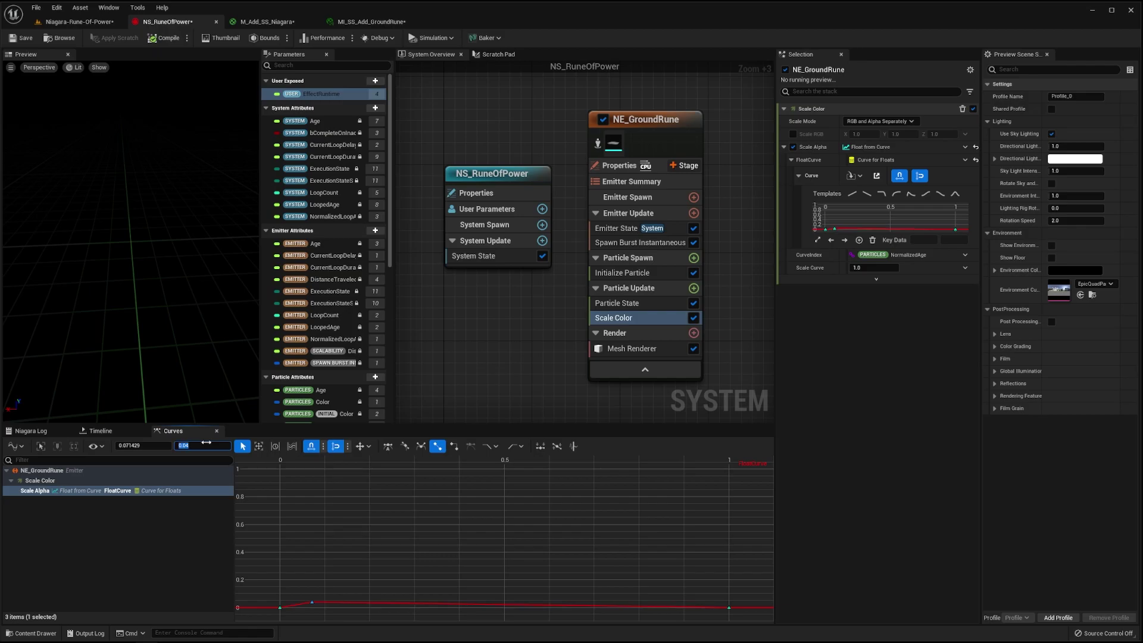
- Add another alpha curve key at time 0.857 with value 0.04
middle_click(498, 602)
left_click(142, 445)
type("0.857")
key("Tab")
type("0.04")
key("Return")
- Move the alpha curve's end key to time 0.928571 and play the effect on the timeline
left_click(729, 607)
left_click(143, 445)
type("13")
left_click(101, 430)
left_click(120, 616)
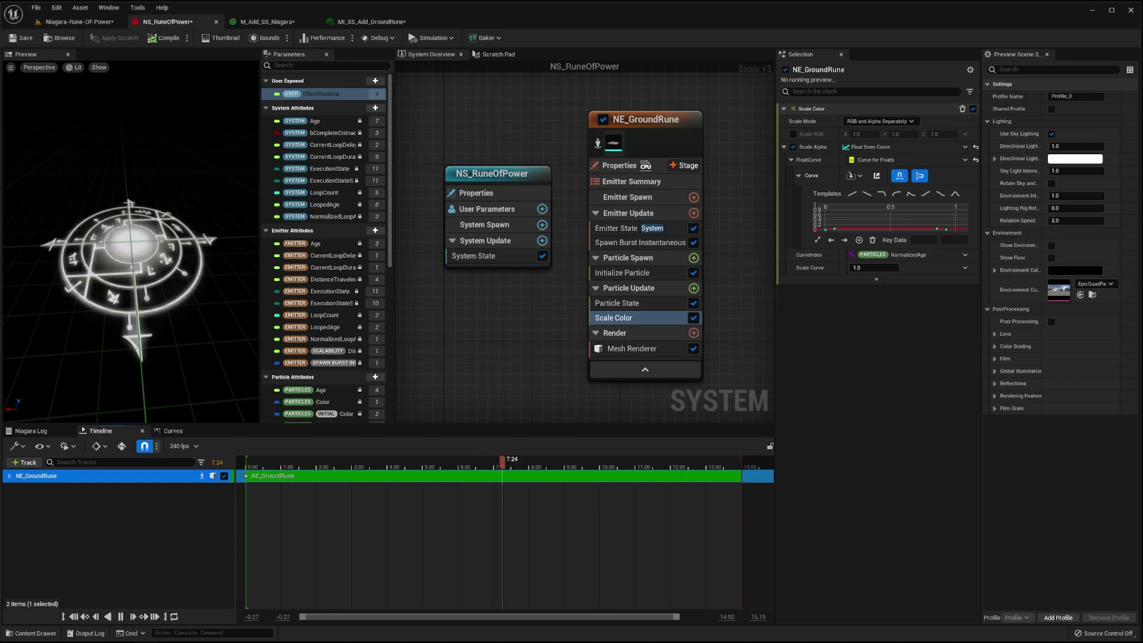
- Fit the whole alpha curve in view and check the interpolation type of all its keys
left_click(173, 430)
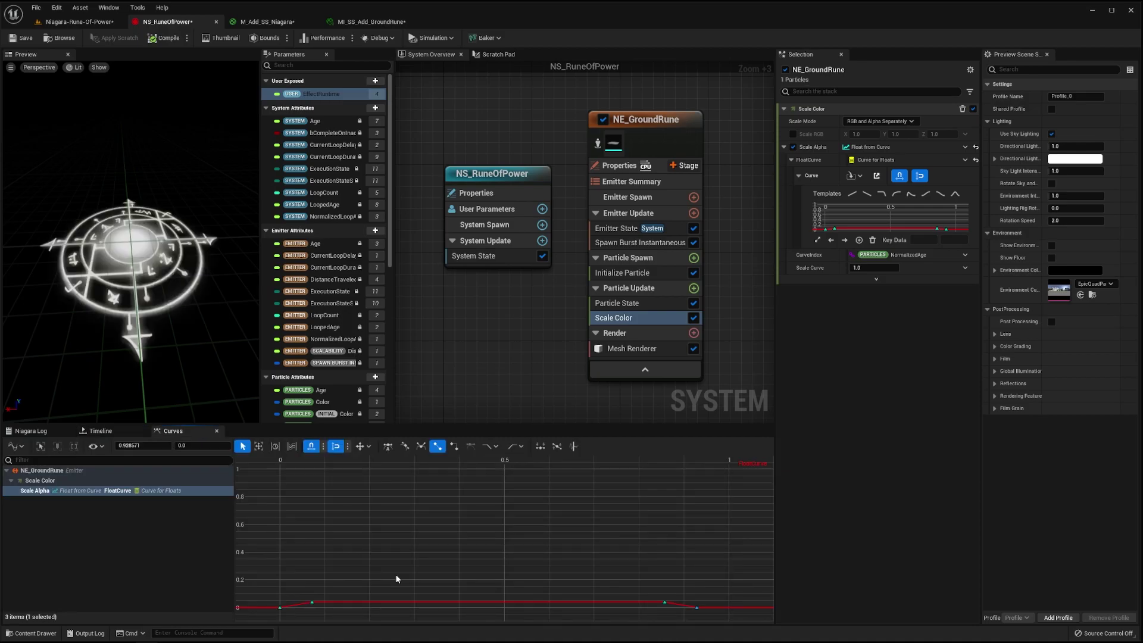
left_click(396, 576)
key("f")
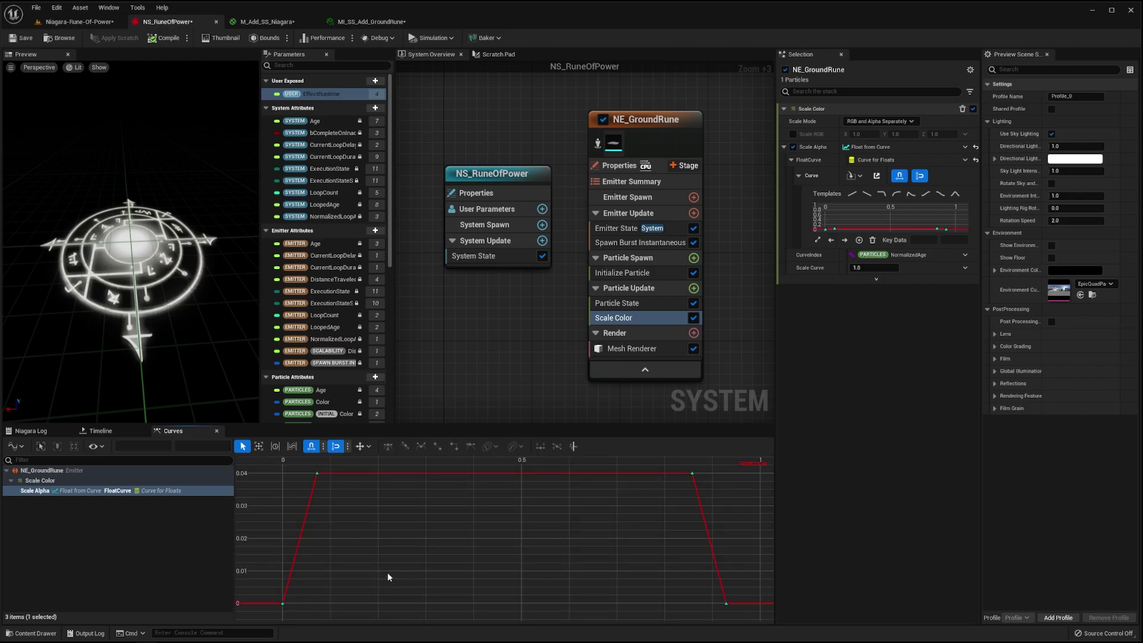
left_click_drag(259, 460, 738, 609)
right_click(555, 535)
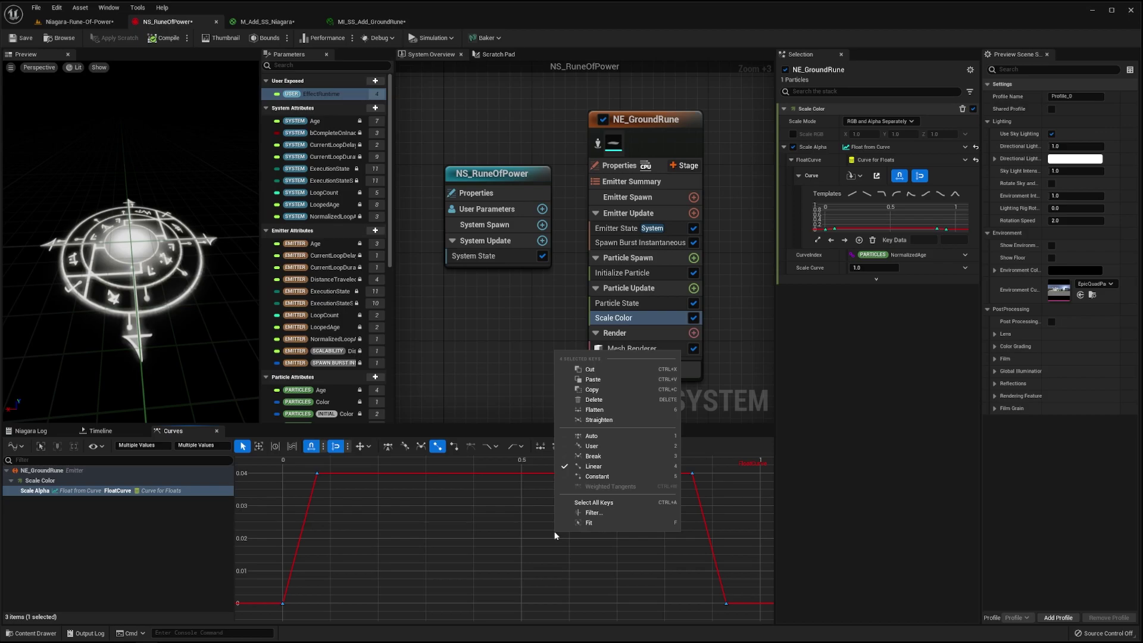
left_click(554, 535)
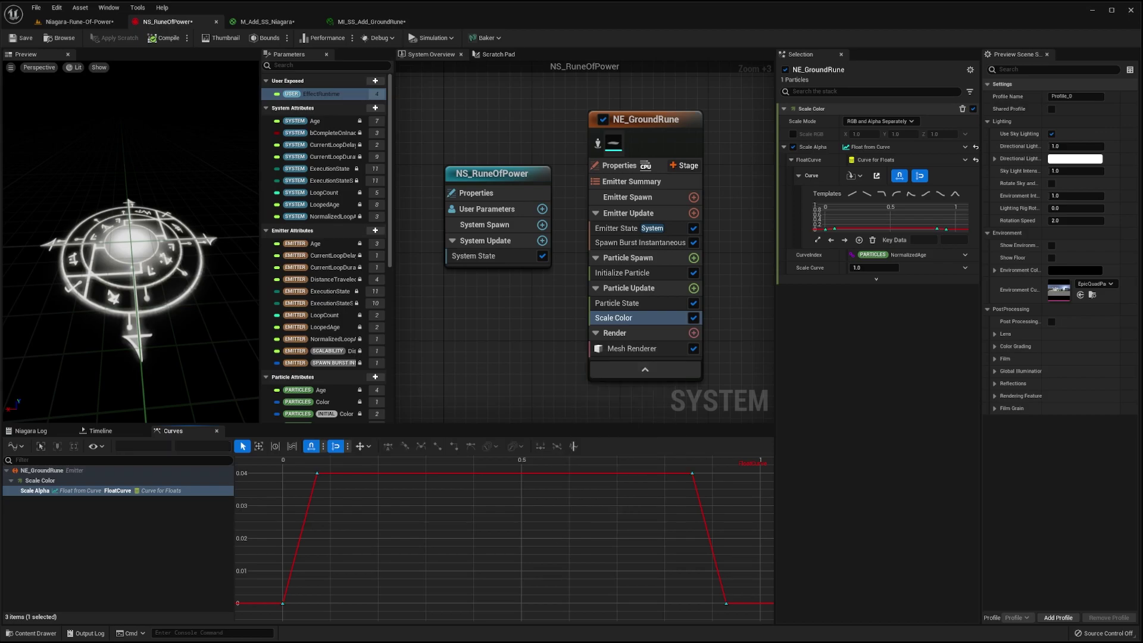
- Add user parameters Scale (float, 1.0) and Color01 (color) with R 1.0, G 1.0, B 4.0, A 1.0
left_click(375, 81)
left_click(405, 95)
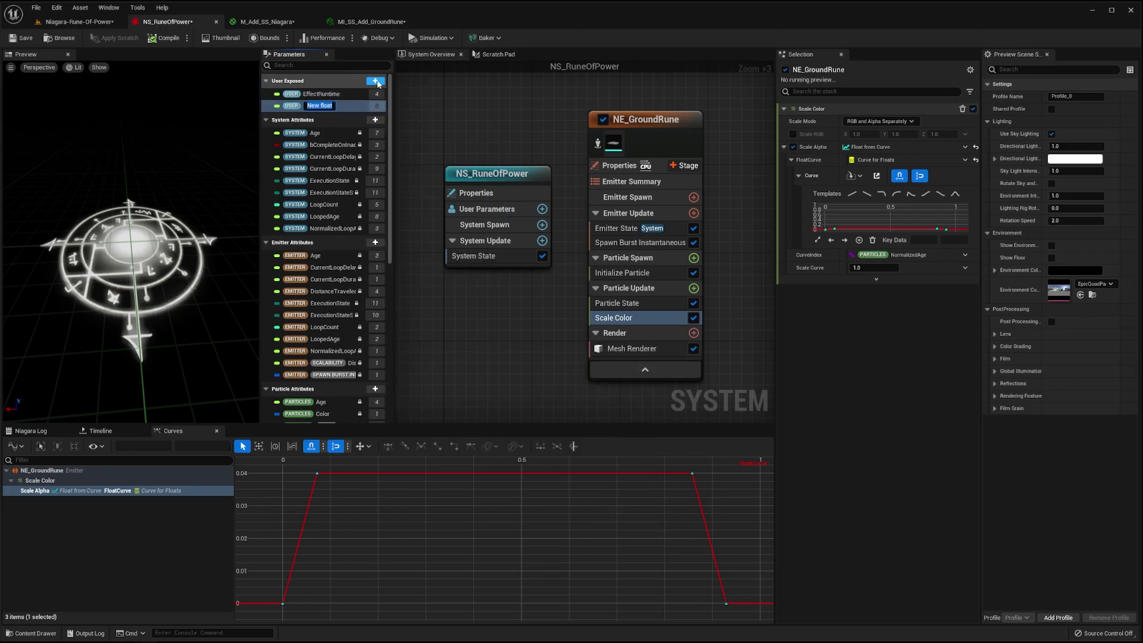
type("Color01")
key("Return")
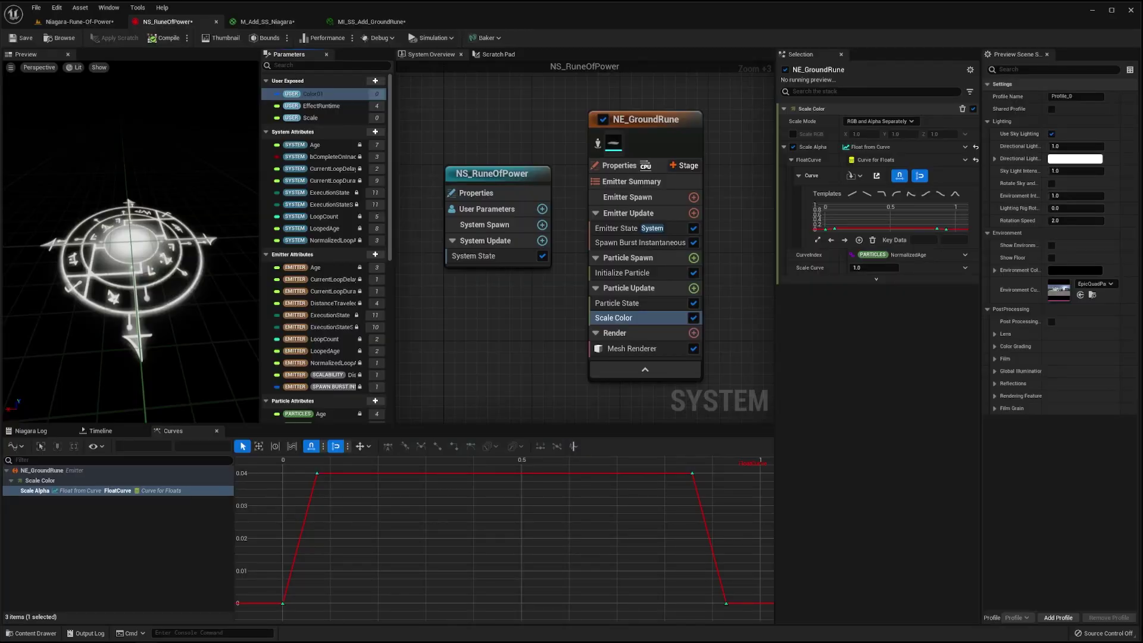
left_click(514, 175)
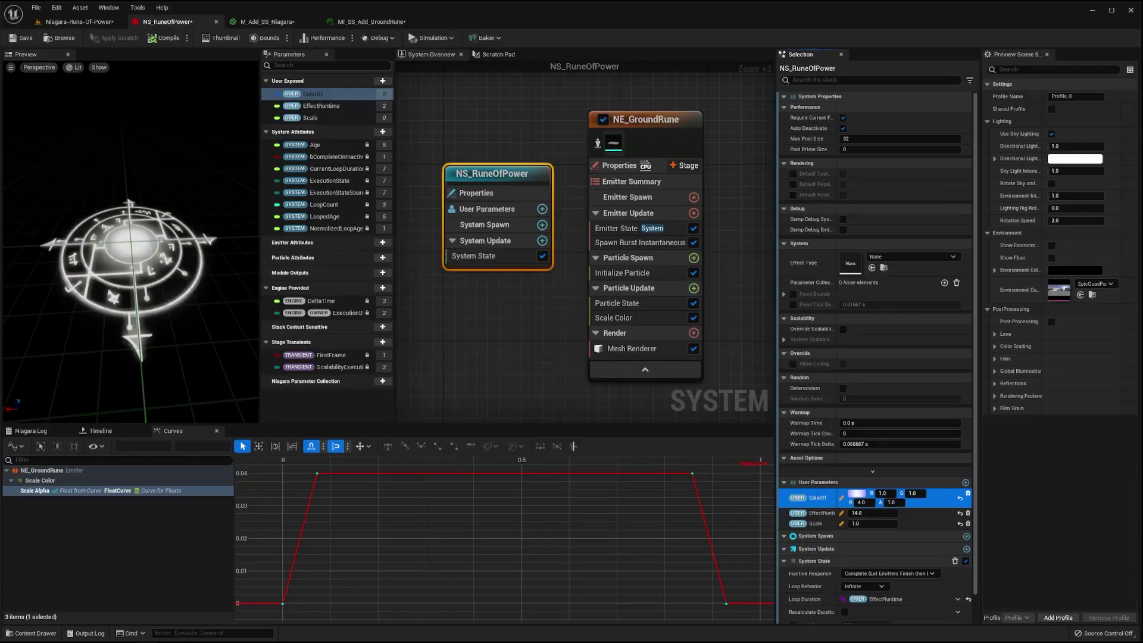
- In NE_GroundRune's Initialize Particle module, set Color Mode to Direct Set and link the color to the Color01 user parameter
left_click(622, 274)
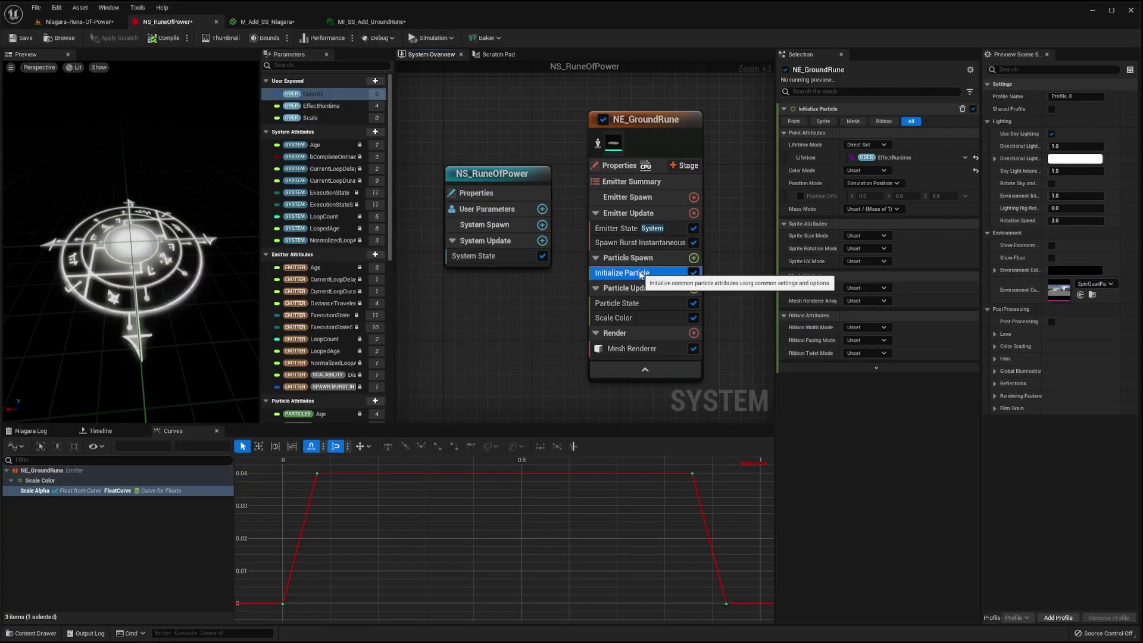
left_click(866, 170)
left_click(866, 189)
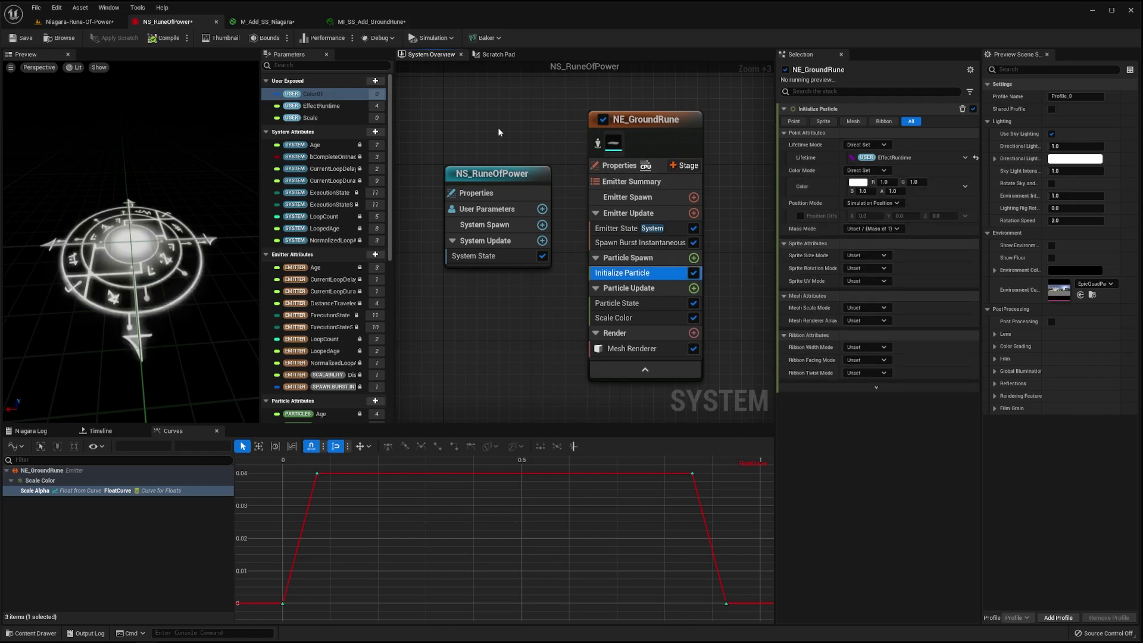
left_click_drag(337, 95, 913, 185)
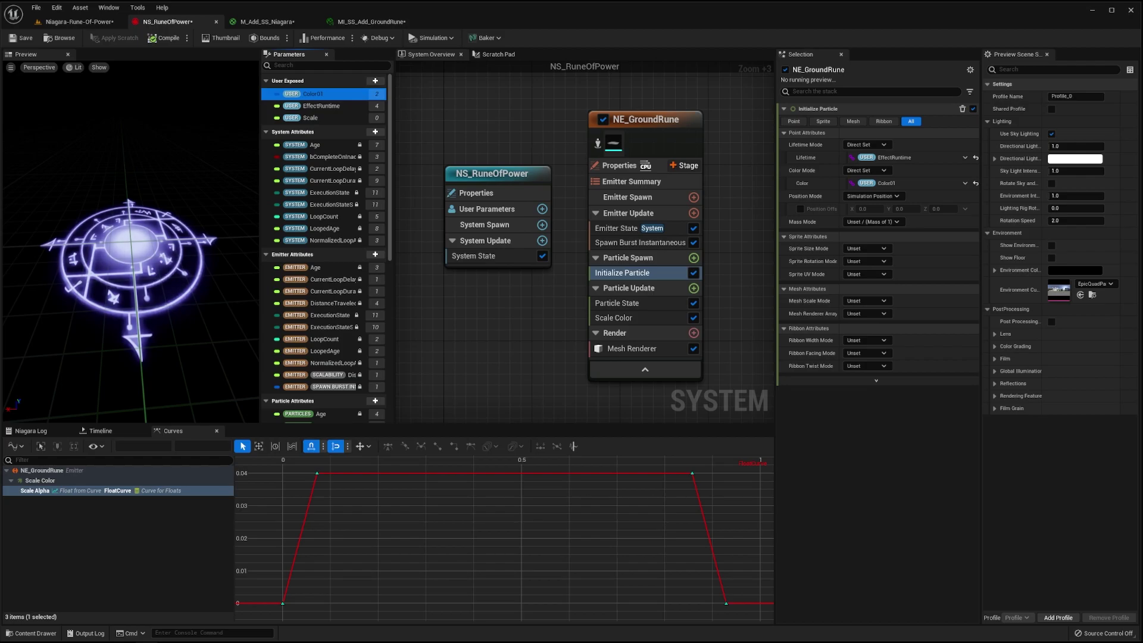
- Set Mesh Scale Mode to Non-Uniform and drive Mesh Scale with a Multiply Vector by Float dynamic input
left_click(866, 300)
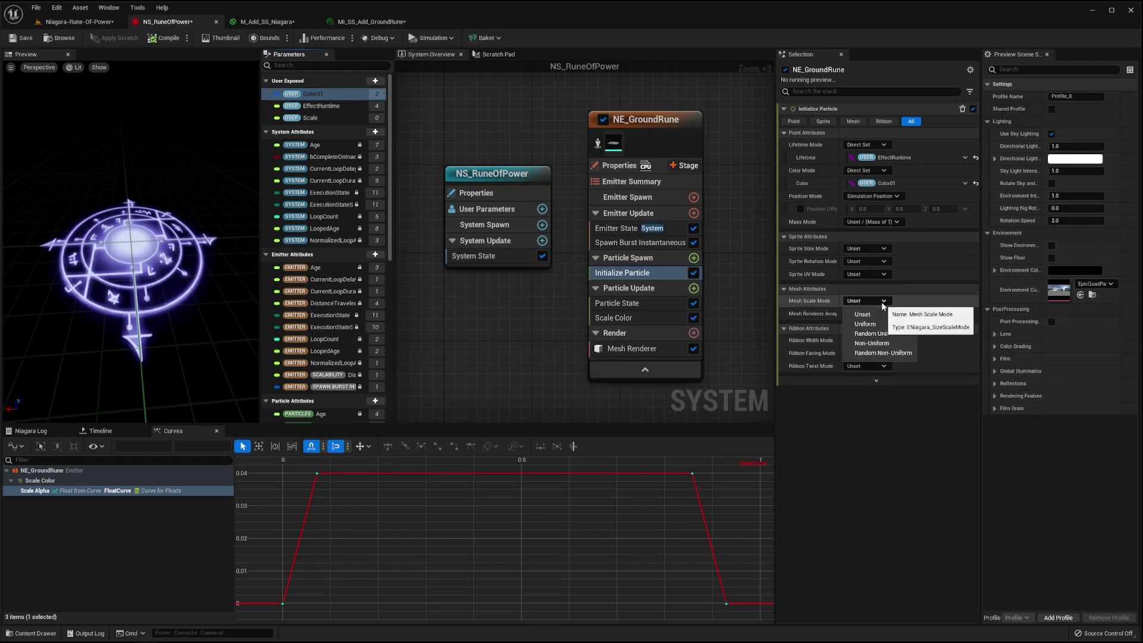
left_click(876, 344)
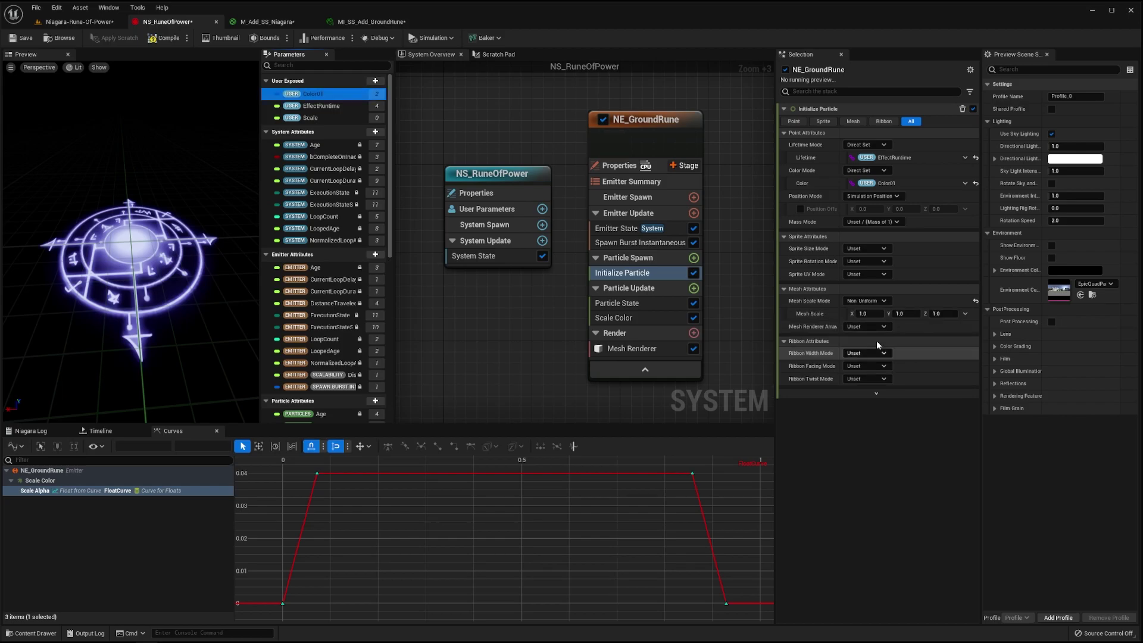
left_click(965, 313)
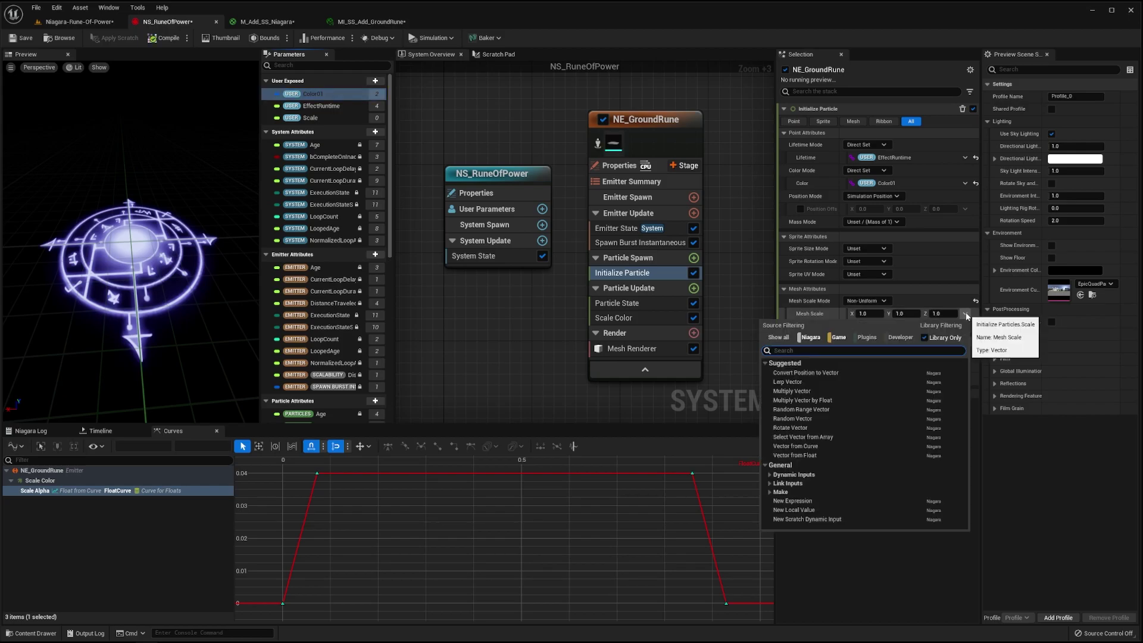
type("mu")
key("Down")
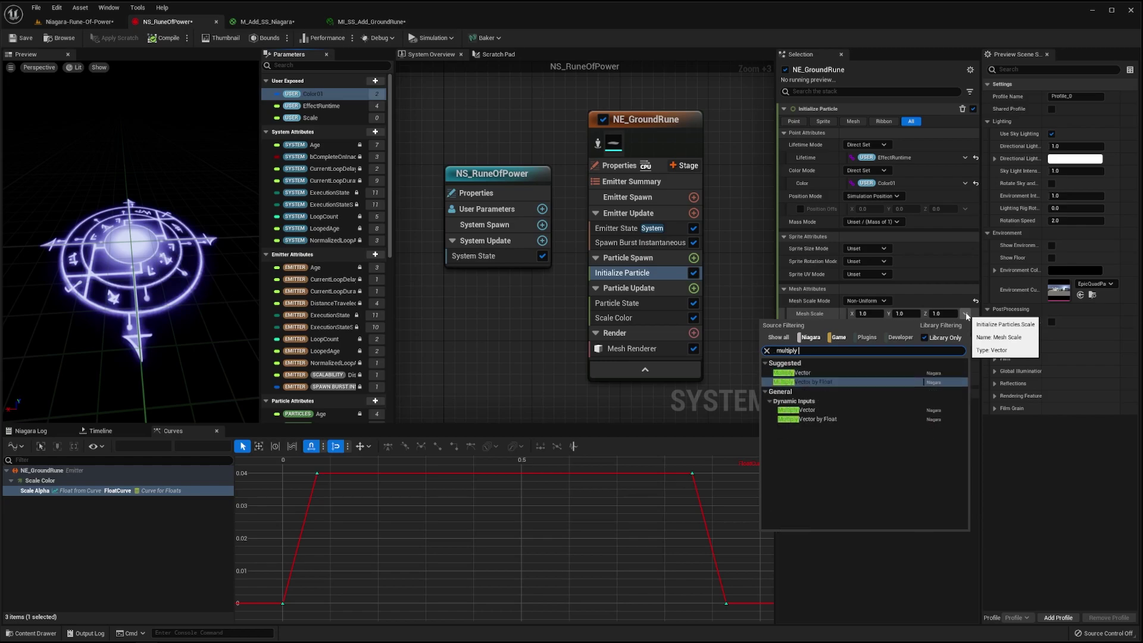
key("Return")
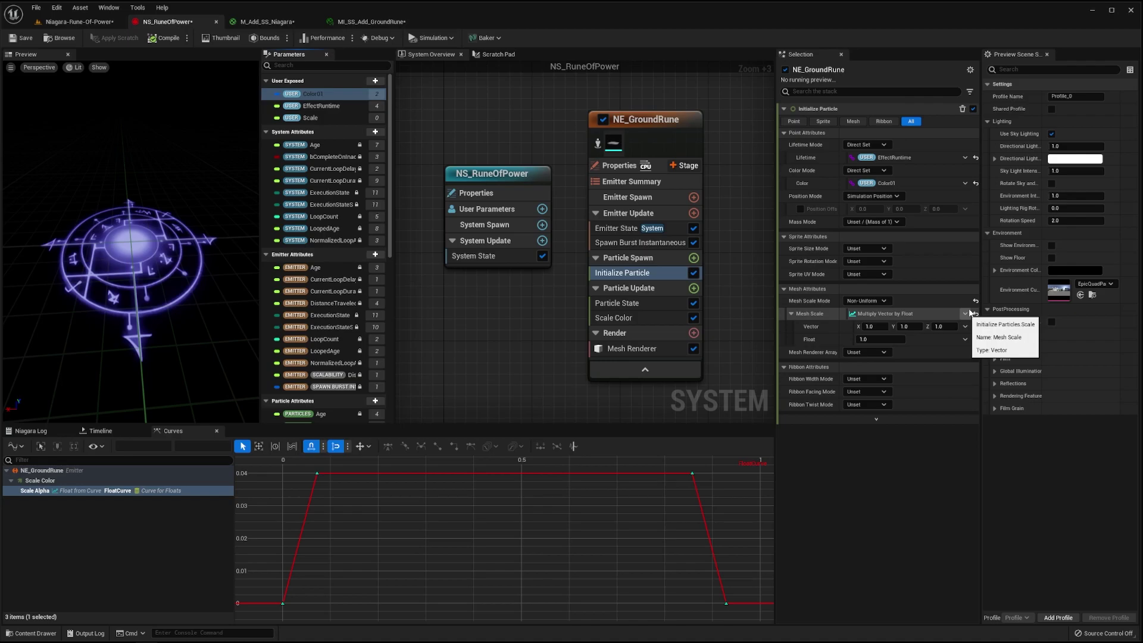
- Set the mesh scale vector's Z to 0 and link the multiplier's Float to the Scale user parameter
left_click(945, 327)
type("0")
left_click_drag(310, 118, 877, 340)
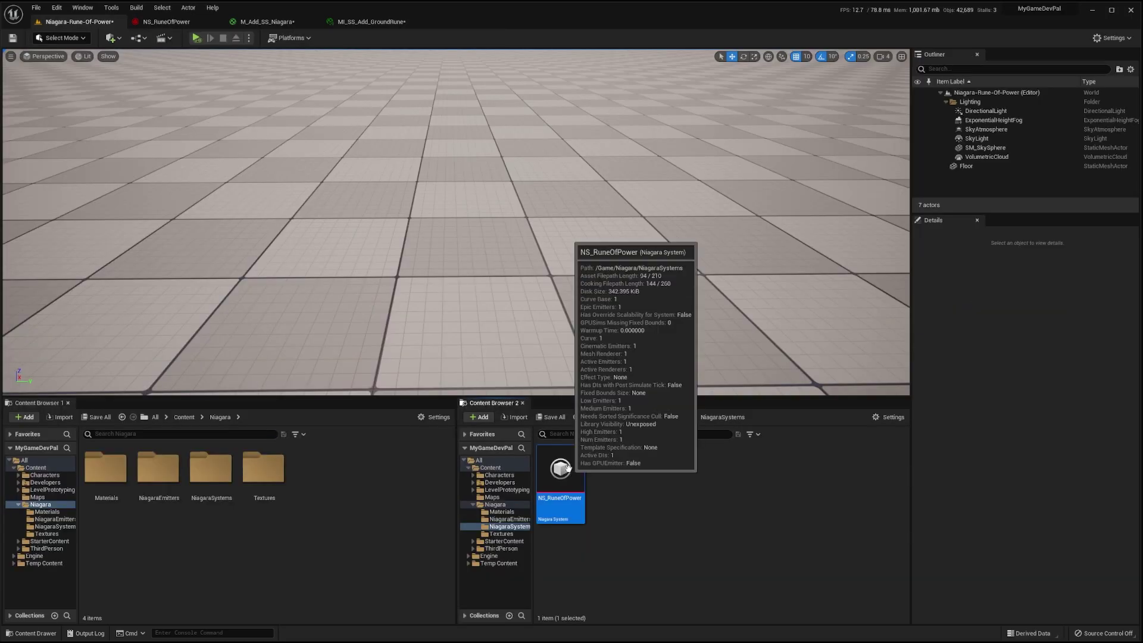
- Place NS_RuneOfPower in the Niagara-Rune-Of-Power level and set its Scale override parameter to 10
left_click_drag(567, 467, 479, 235)
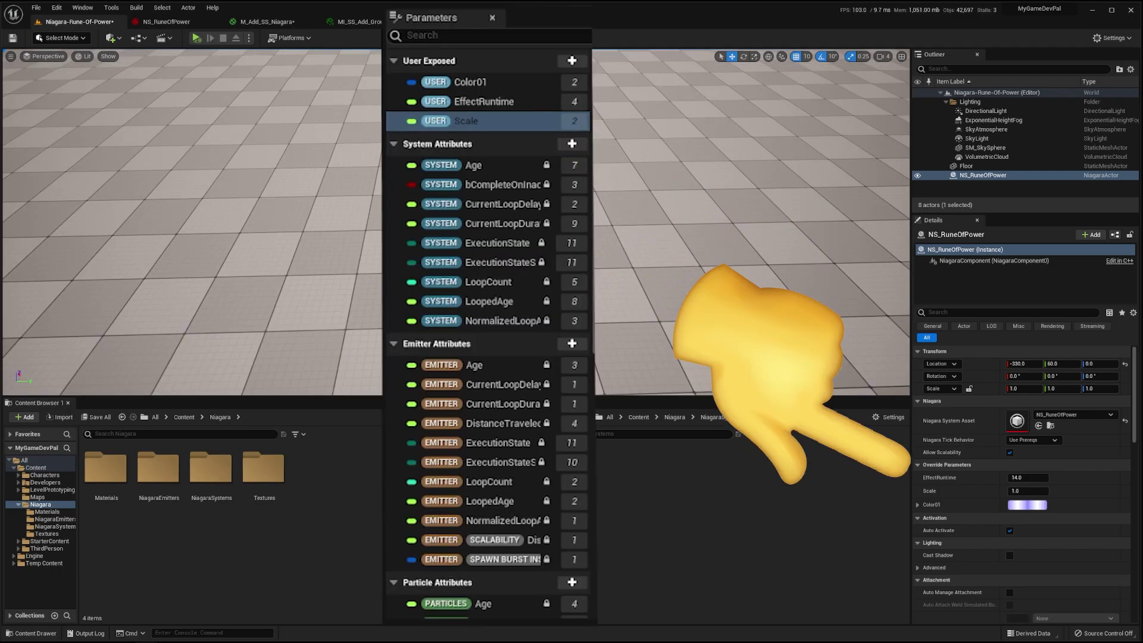
left_click(1045, 492)
type("10")
key("Return")
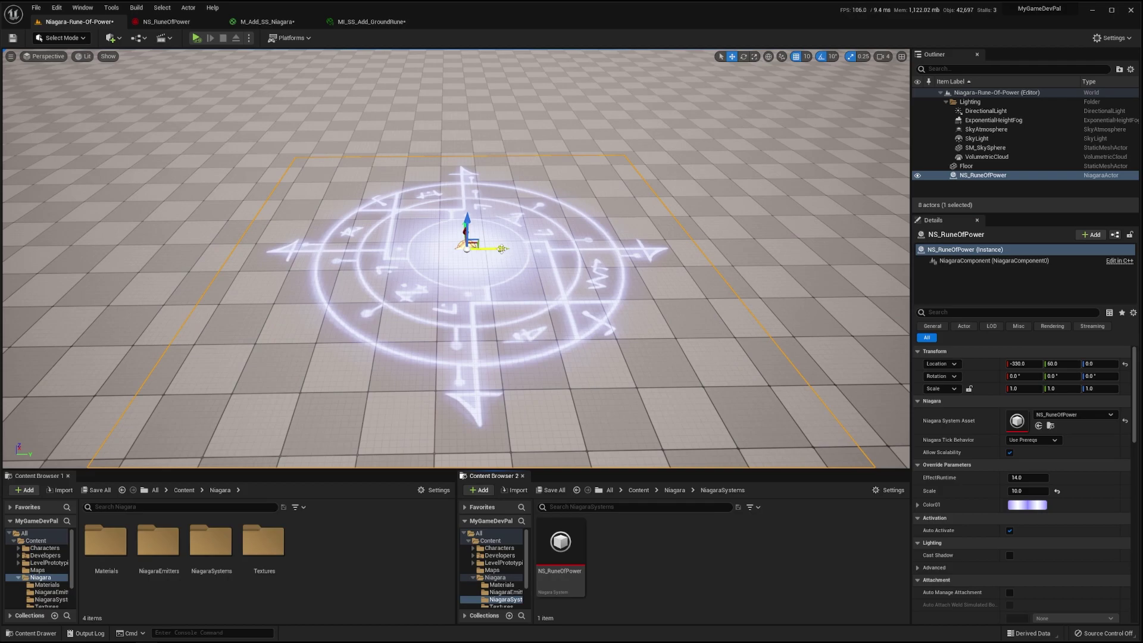
- Enable Local Space on the NE_GroundRune emitter and test moving the placed effect across the level floor
left_click_drag(496, 259, 471, 289)
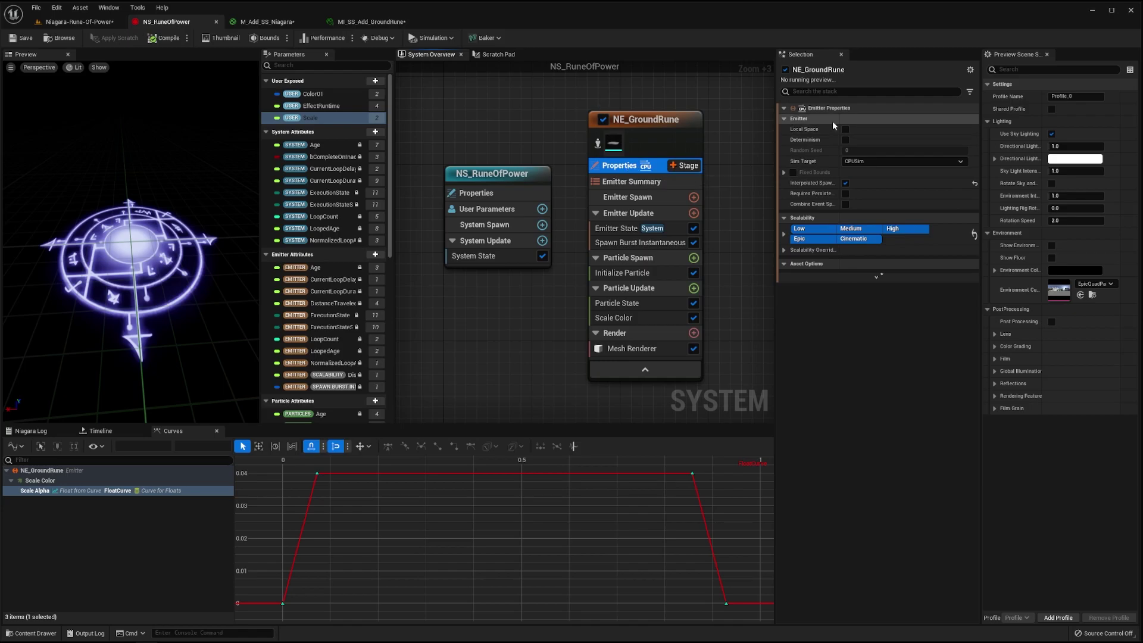
left_click(845, 129)
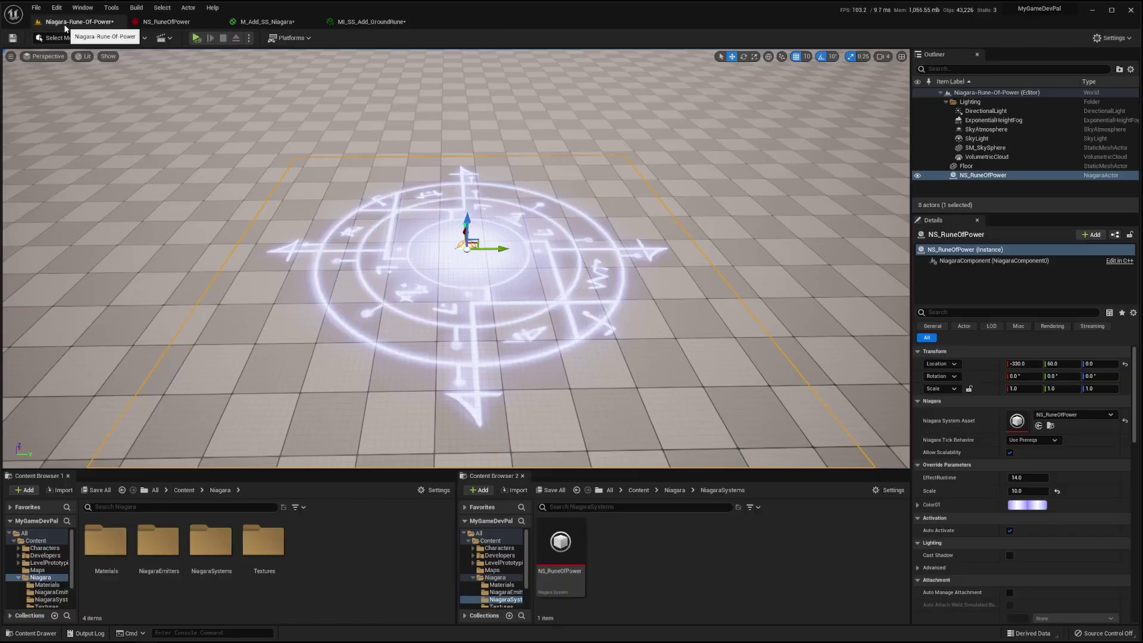
left_click_drag(306, 270, 489, 268)
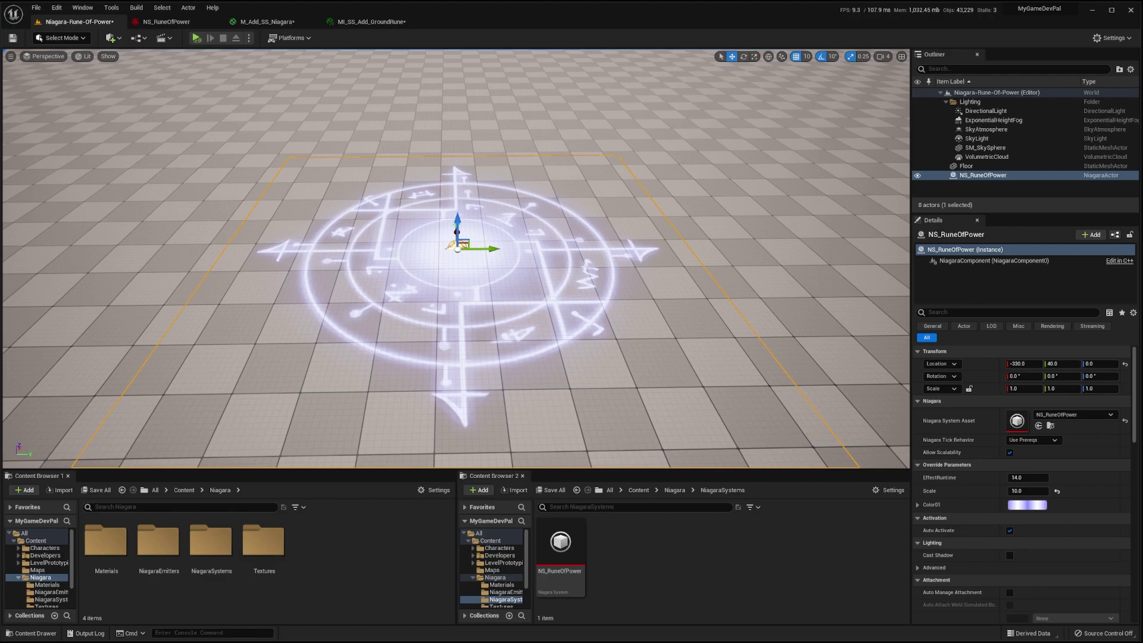
- Open the Niagara Debugger and enable its Debug Overview and System Filter options
left_click(111, 7)
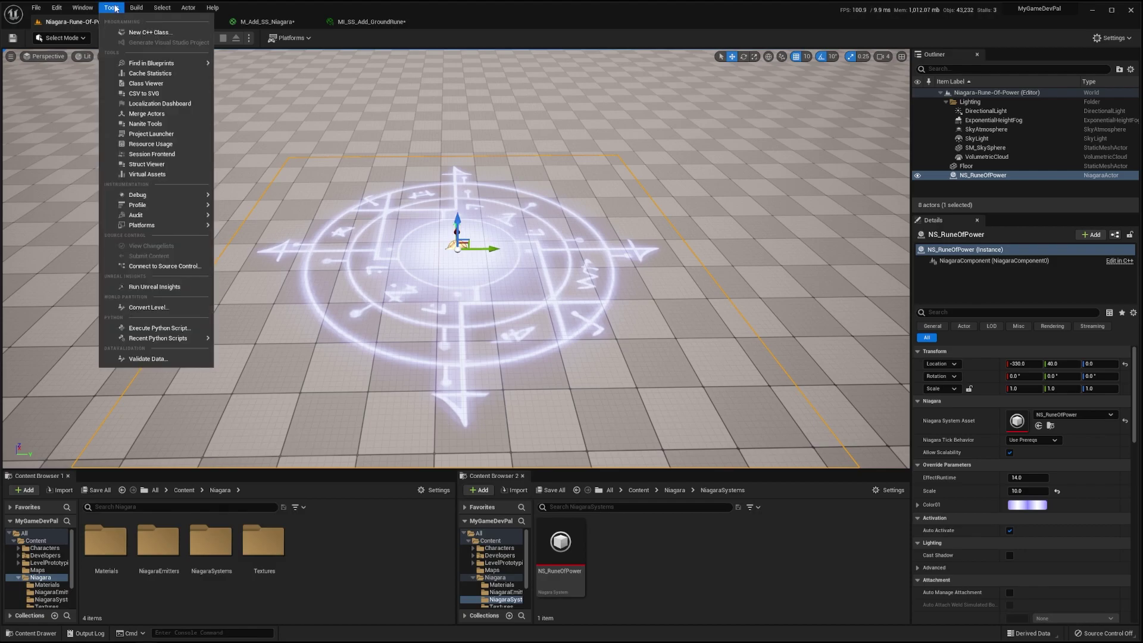
mouse_move(171, 194)
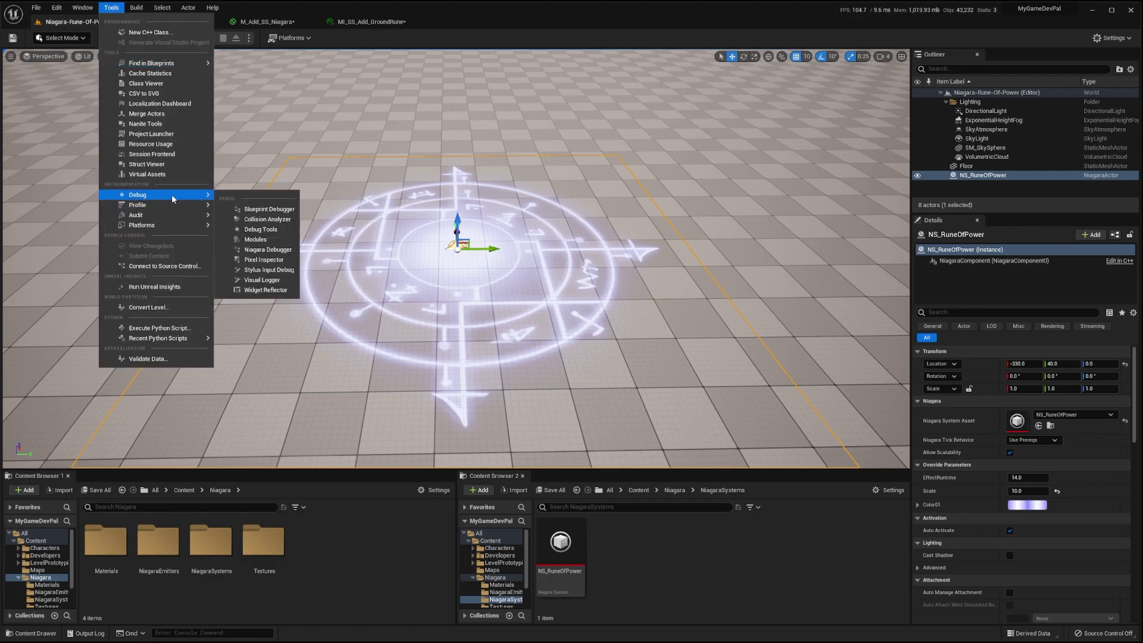
left_click(294, 248)
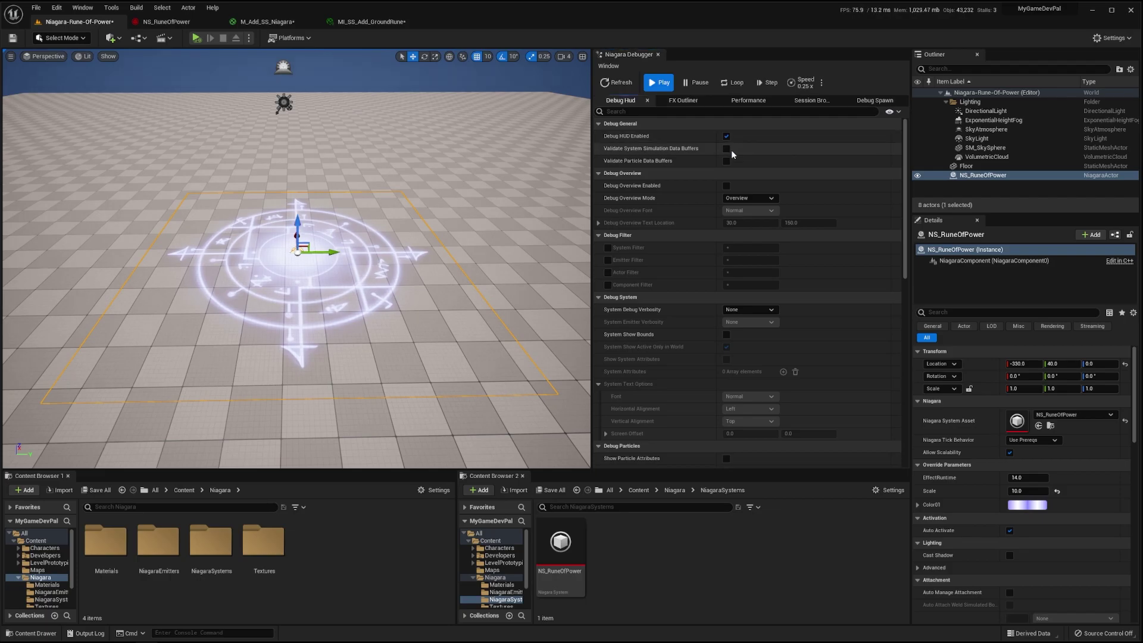
left_click(726, 186)
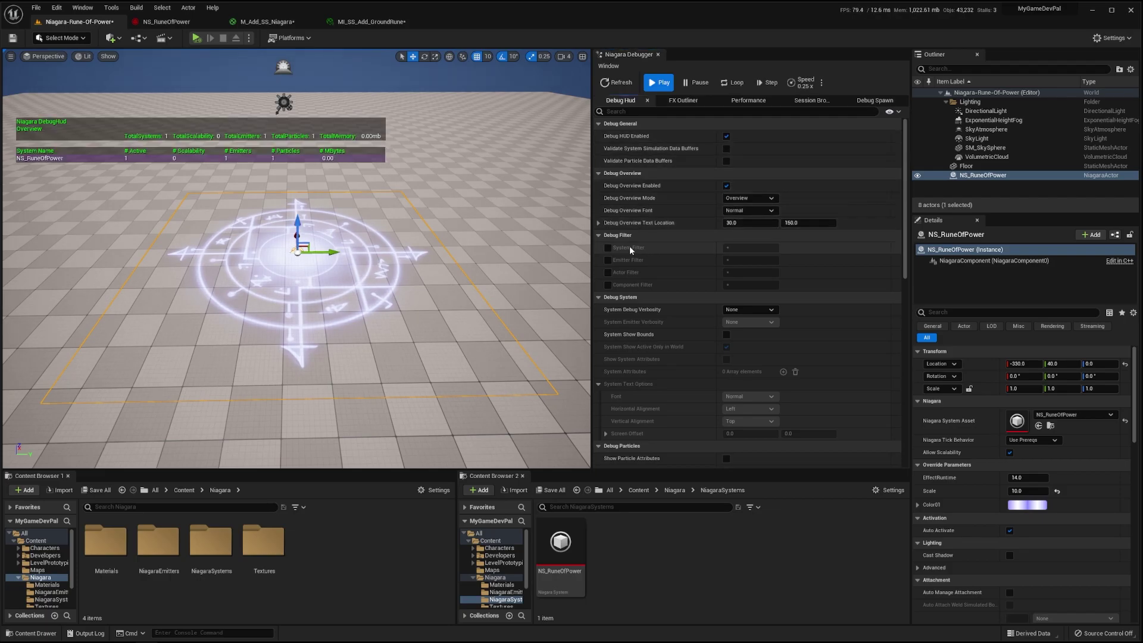
left_click(608, 248)
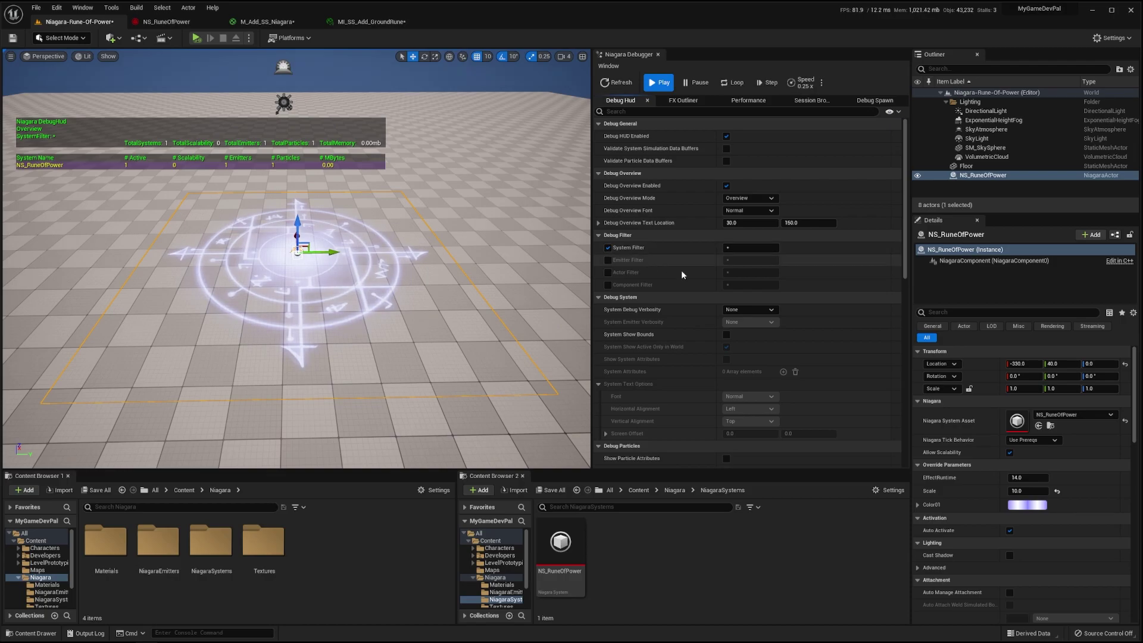
- Set System Debug Verbosity and System Emitter Verbosity to Basic, and try another emitter verbosity level
left_click(749, 310)
left_click(750, 328)
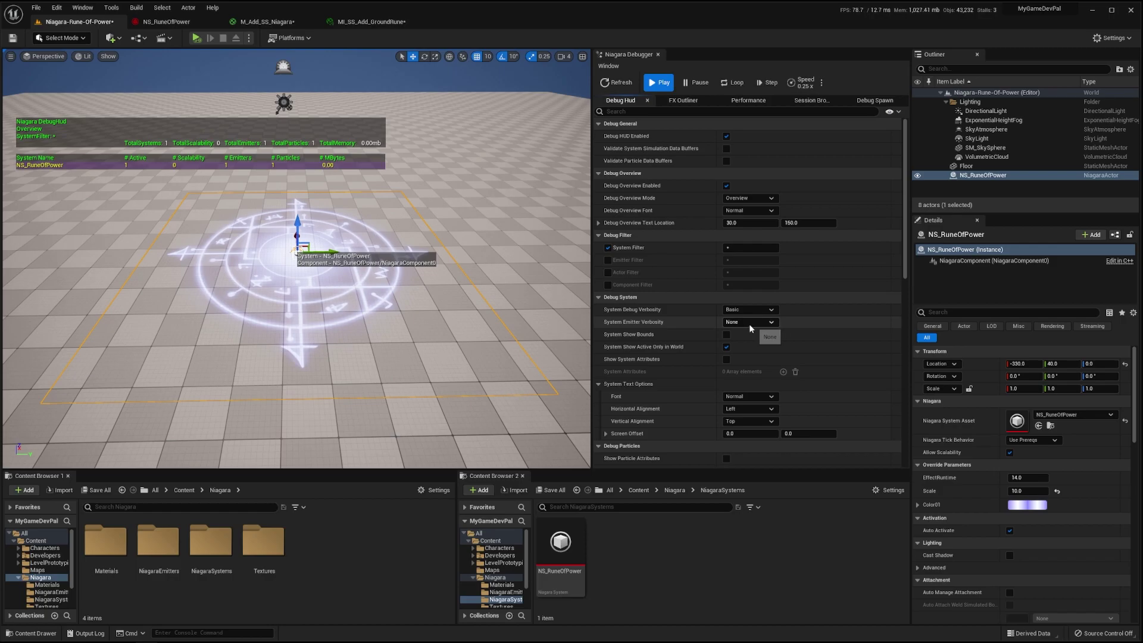
left_click(749, 323)
left_click(741, 336)
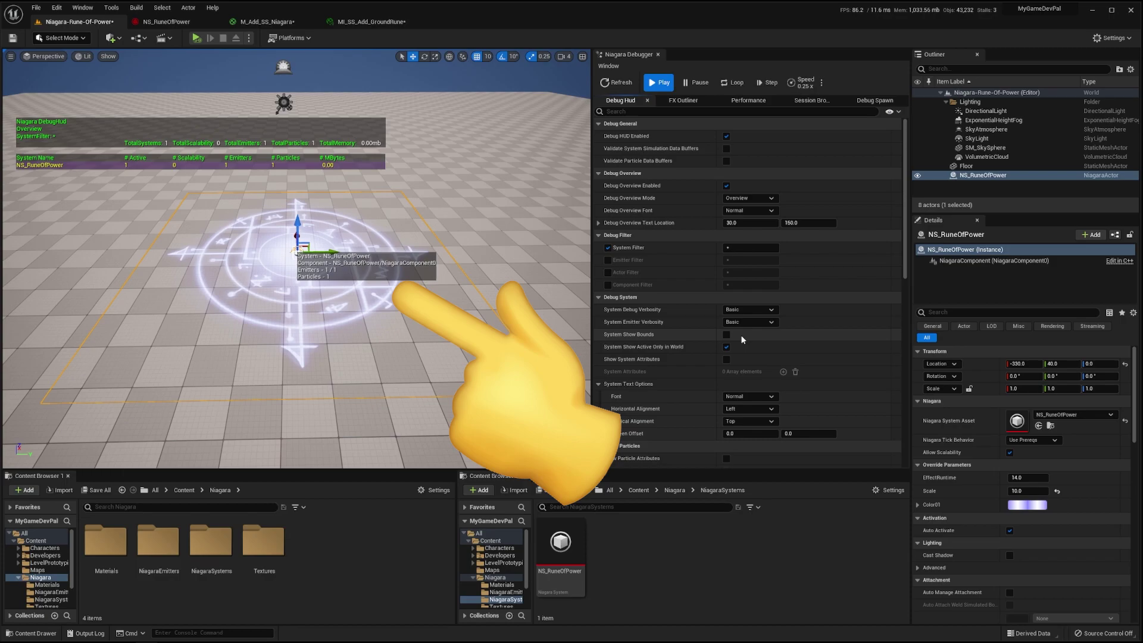
left_click(749, 322)
left_click(759, 340)
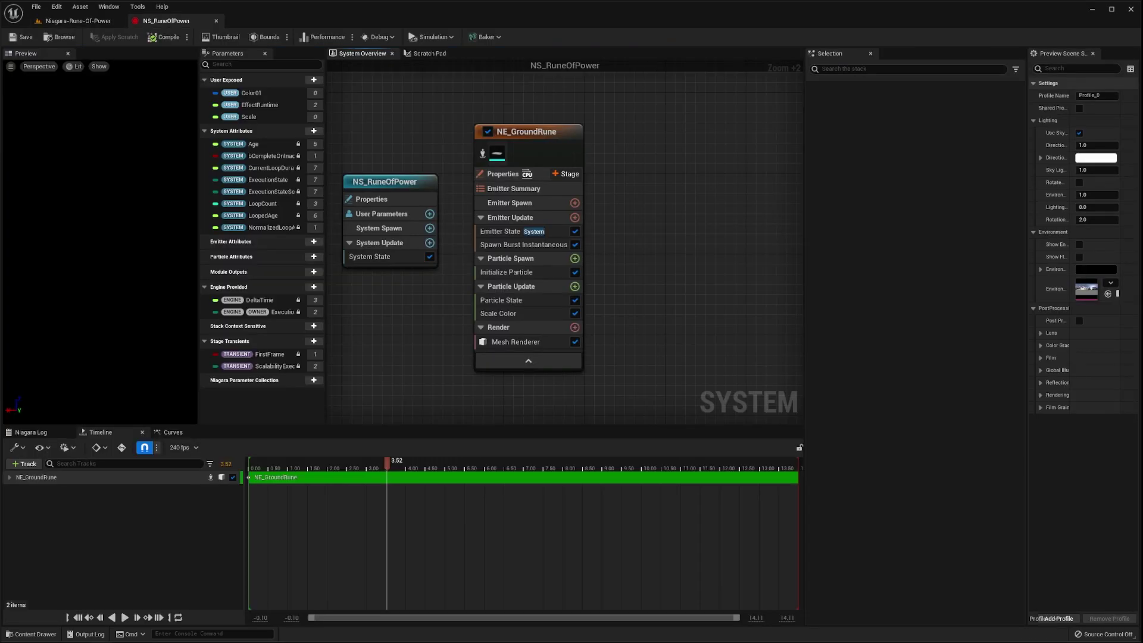
- Add a Simple Sprite Burst emitter named NE_BorderParticles to NS_RuneOfPower and enable Local Space on it
right_click(661, 153)
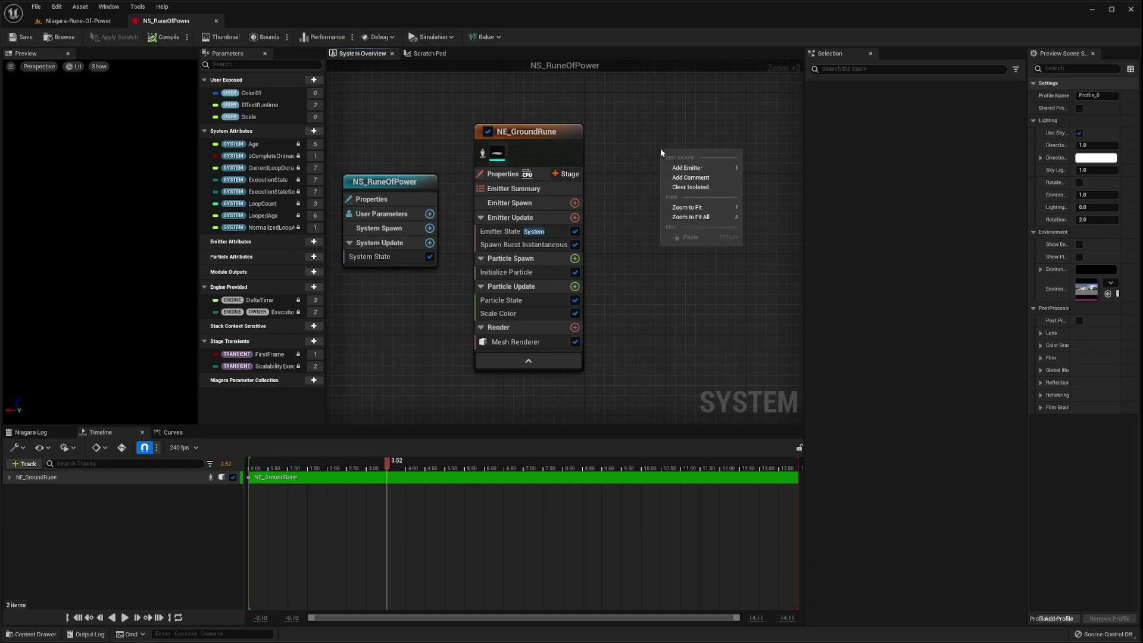
left_click(687, 167)
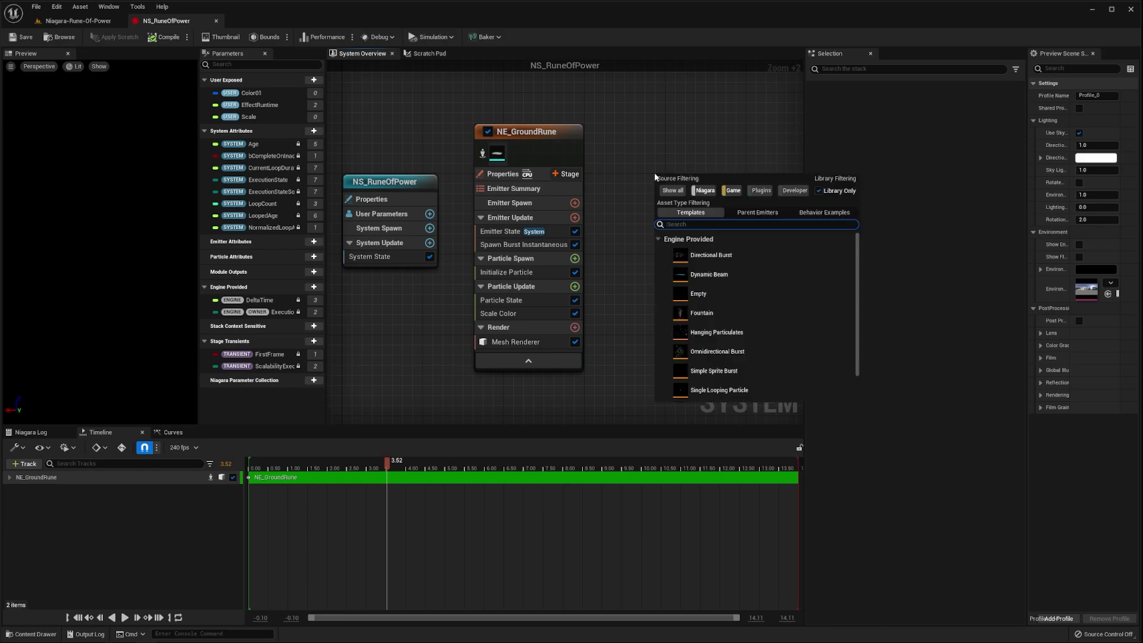
double_click(741, 368)
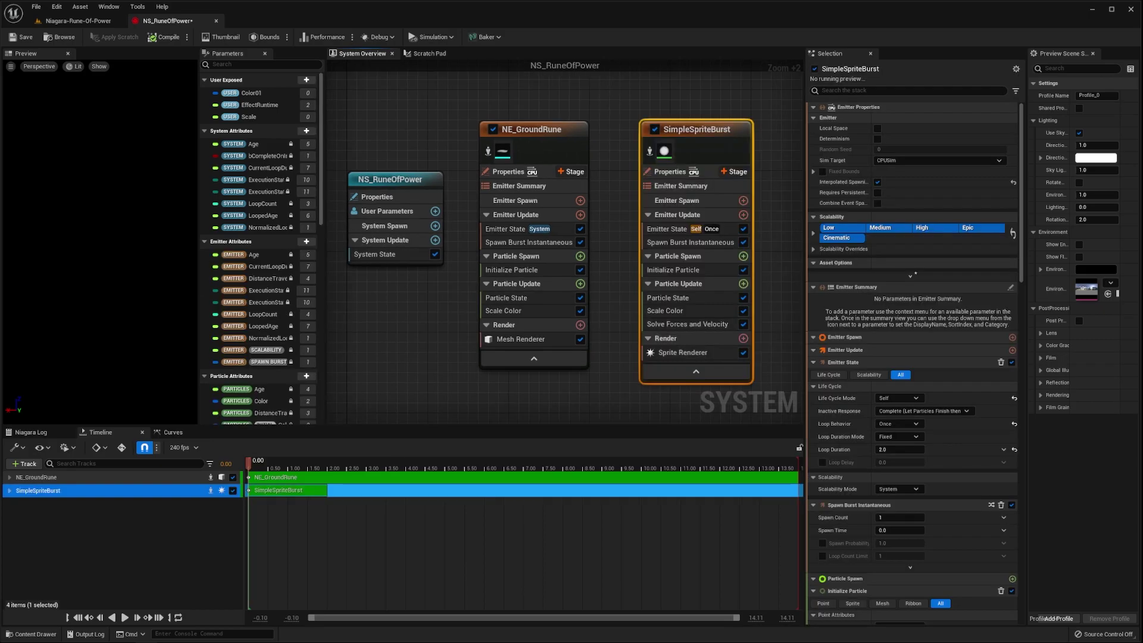
type("NE_Bord")
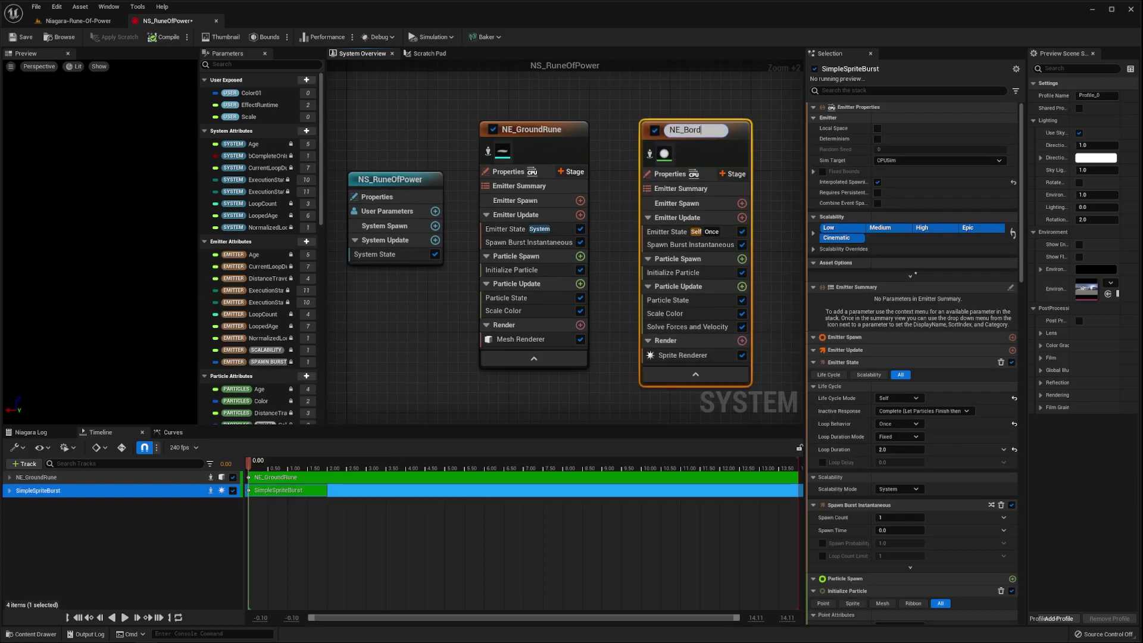
type("erParticles")
key("Return")
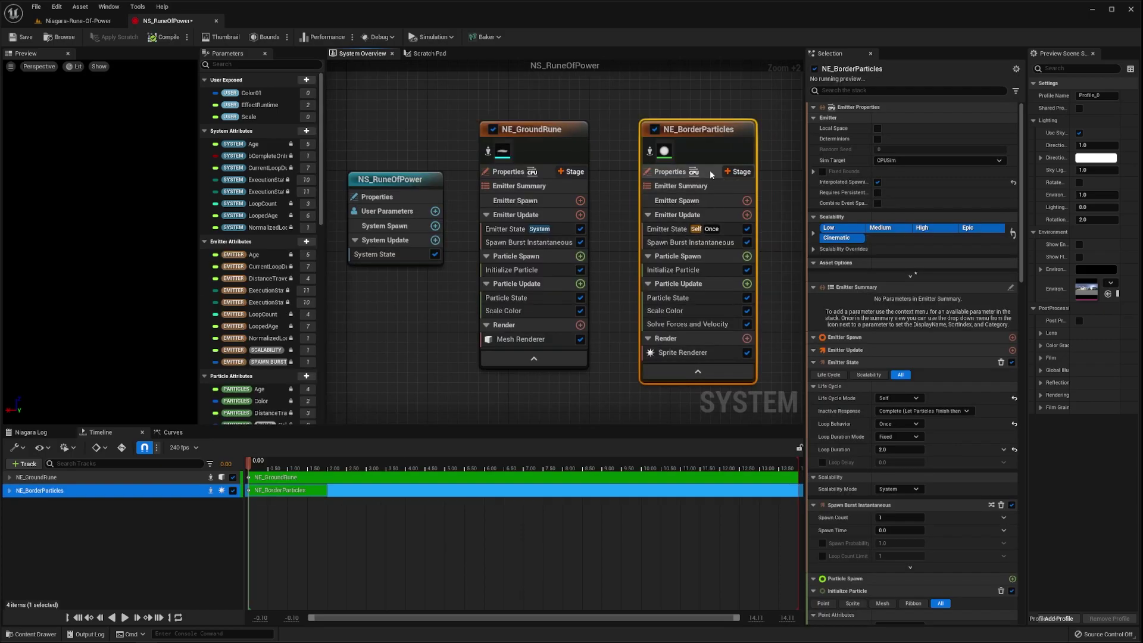
left_click(670, 172)
left_click(880, 128)
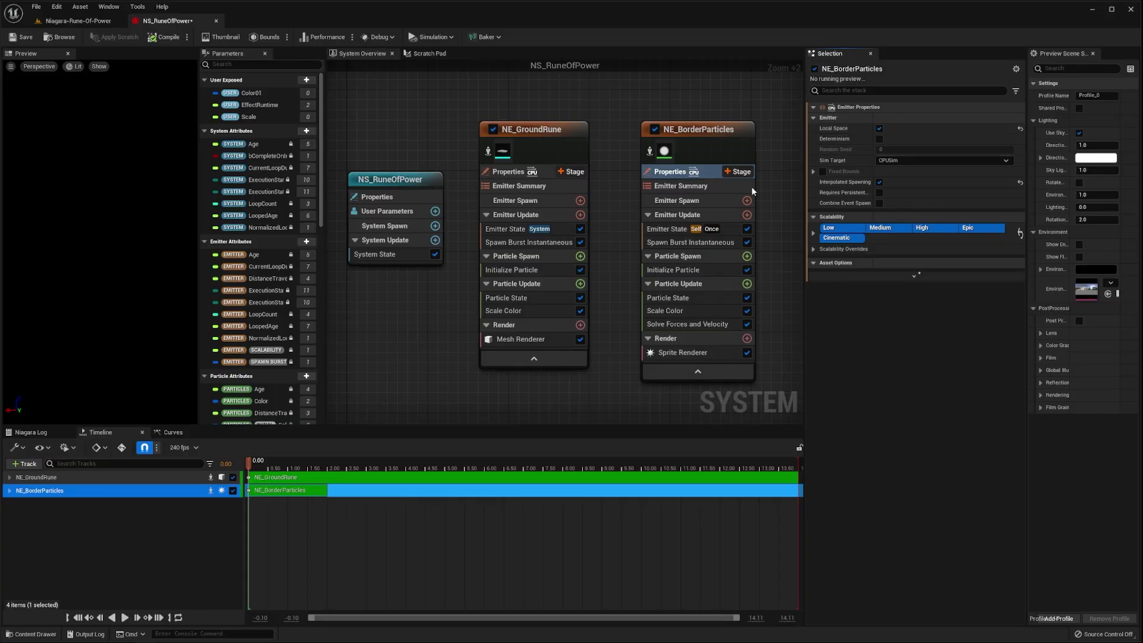
- Enable Loop Delay in NE_BorderParticles' Emitter State and drive it with Multiply Float, using EffectRuntime as A and 1/14 as B
left_click(682, 228)
left_click(823, 207)
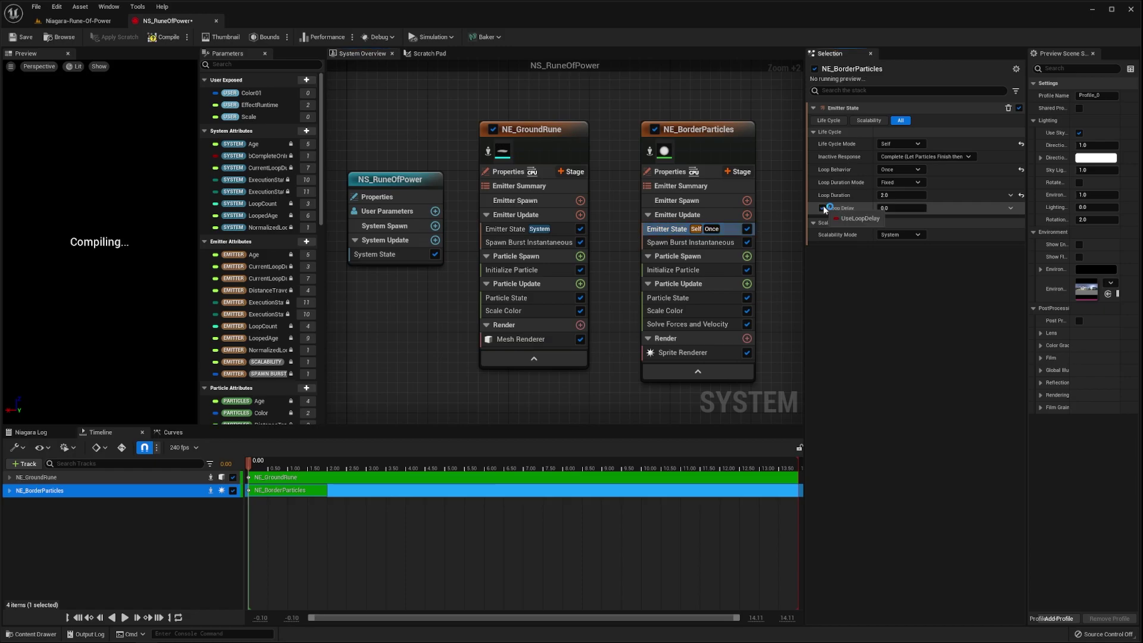
left_click(1011, 207)
type("multiply")
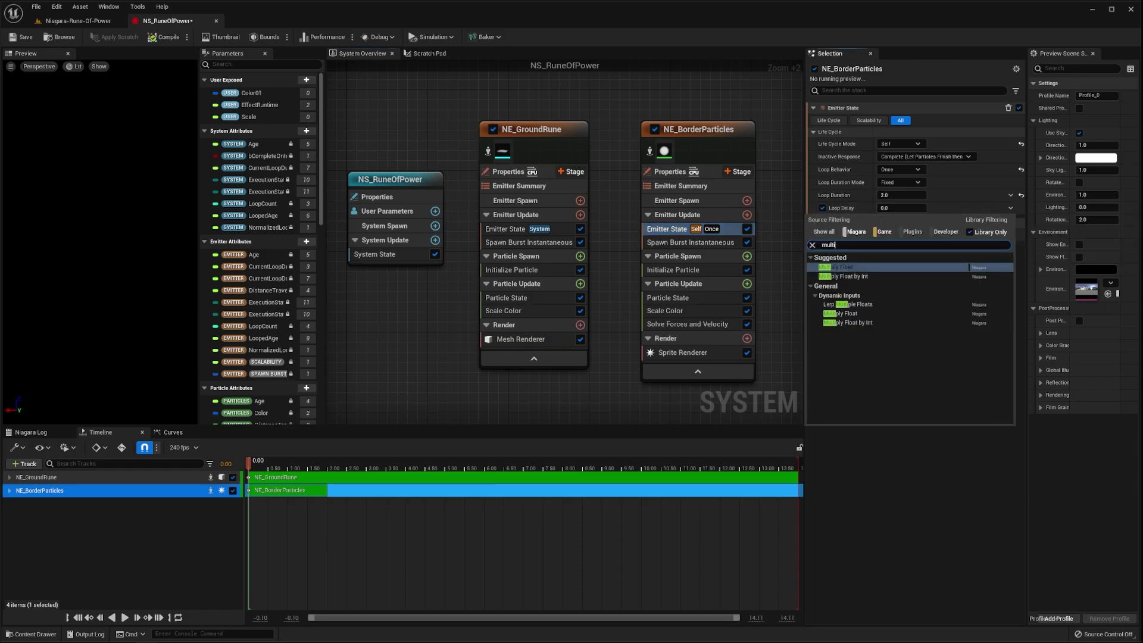
left_click(839, 267)
left_click_drag(287, 106, 909, 221)
left_click(907, 233)
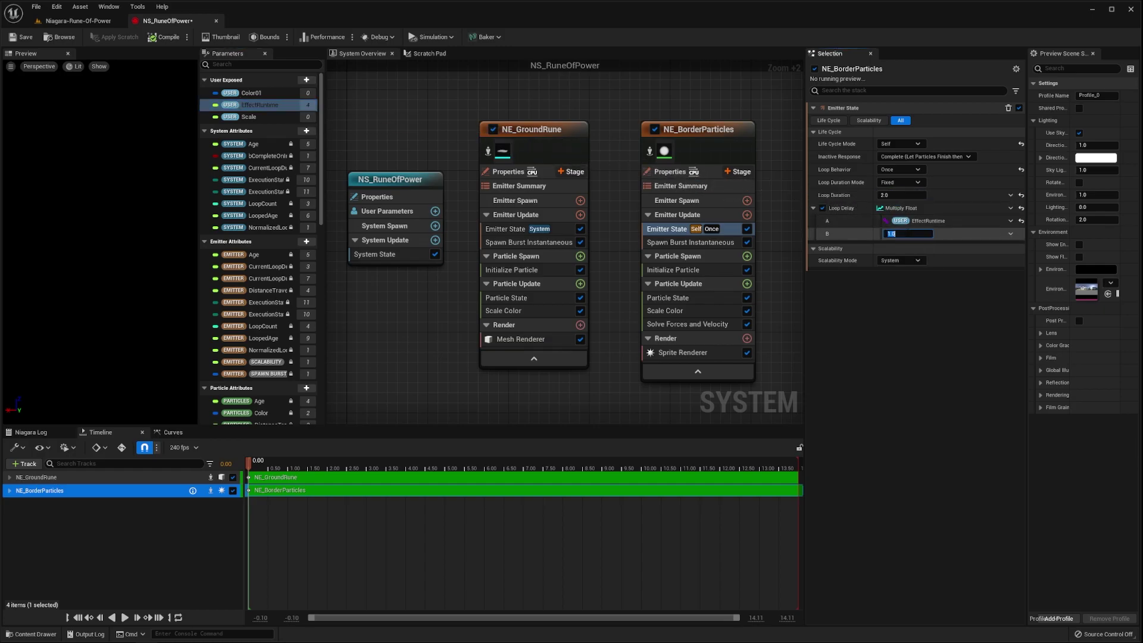
type("1/1")
type("4")
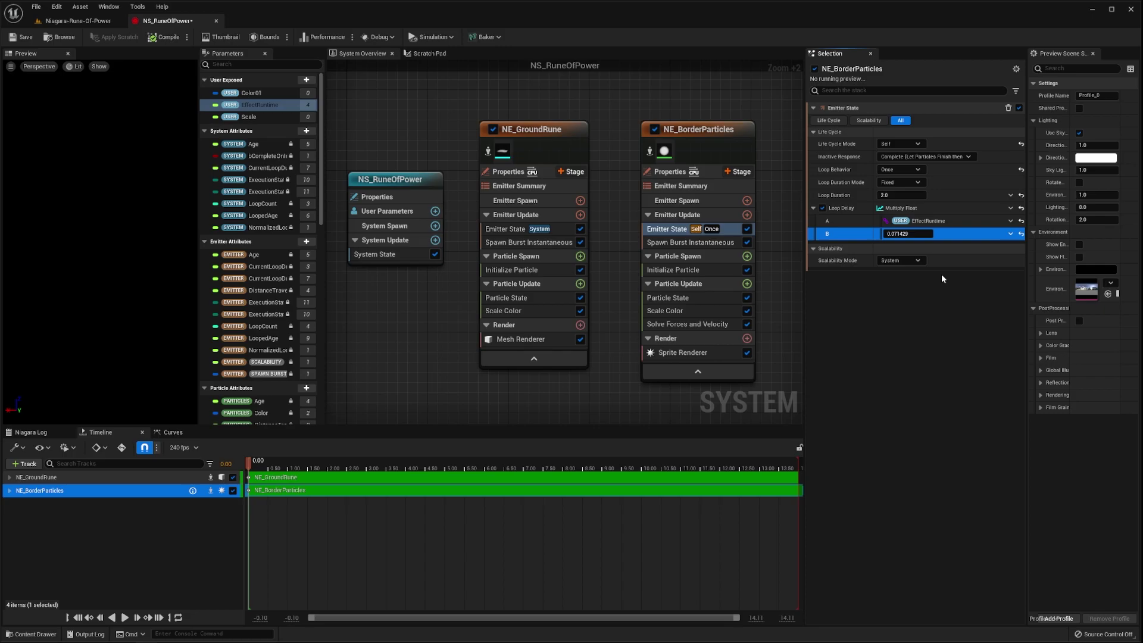
- Set Loop Behavior to Infinite and drive Loop Duration with Multiply Float, using EffectRuntime as A and 13/14 as B
left_click(905, 170)
left_click(912, 184)
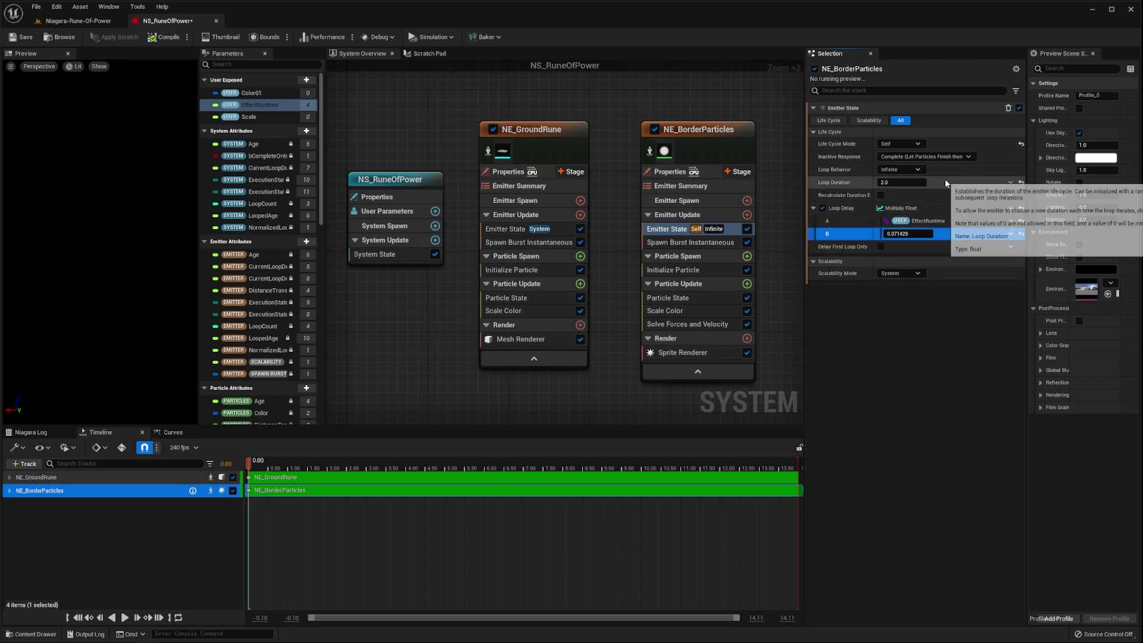
left_click(1010, 182)
type("multi")
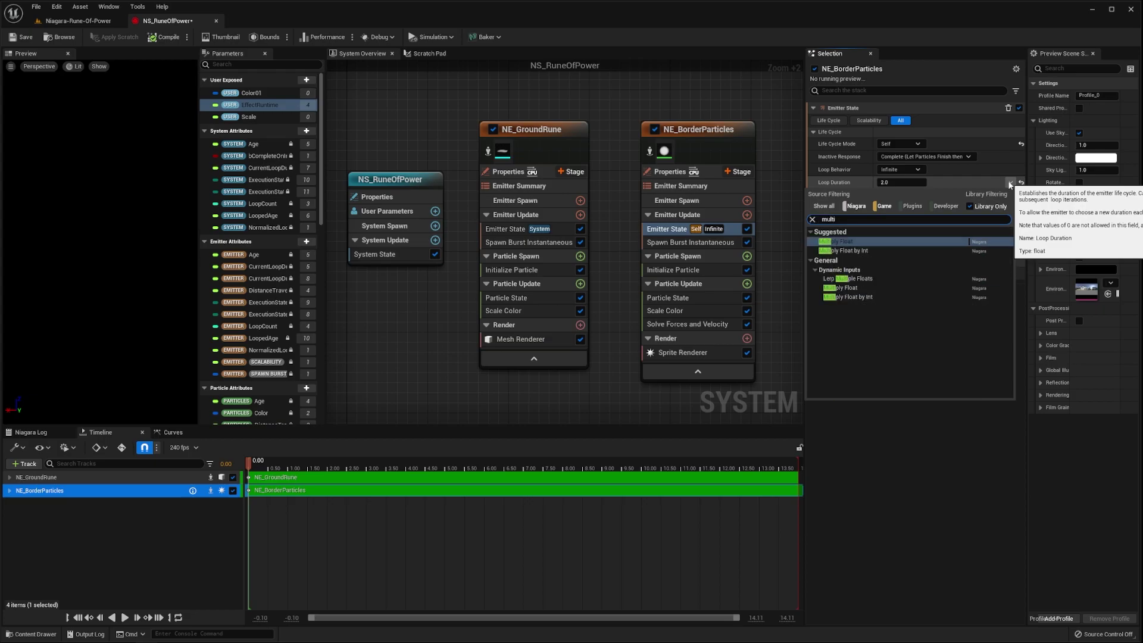
left_click(874, 240)
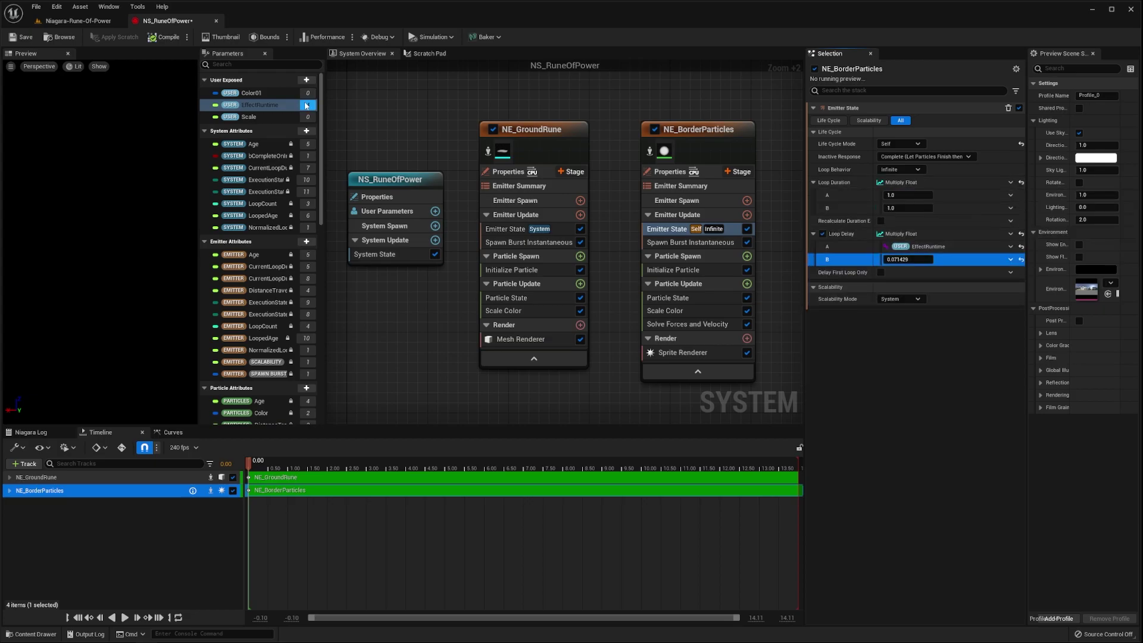
left_click_drag(279, 101, 885, 196)
left_click(907, 208)
type("0.928571")
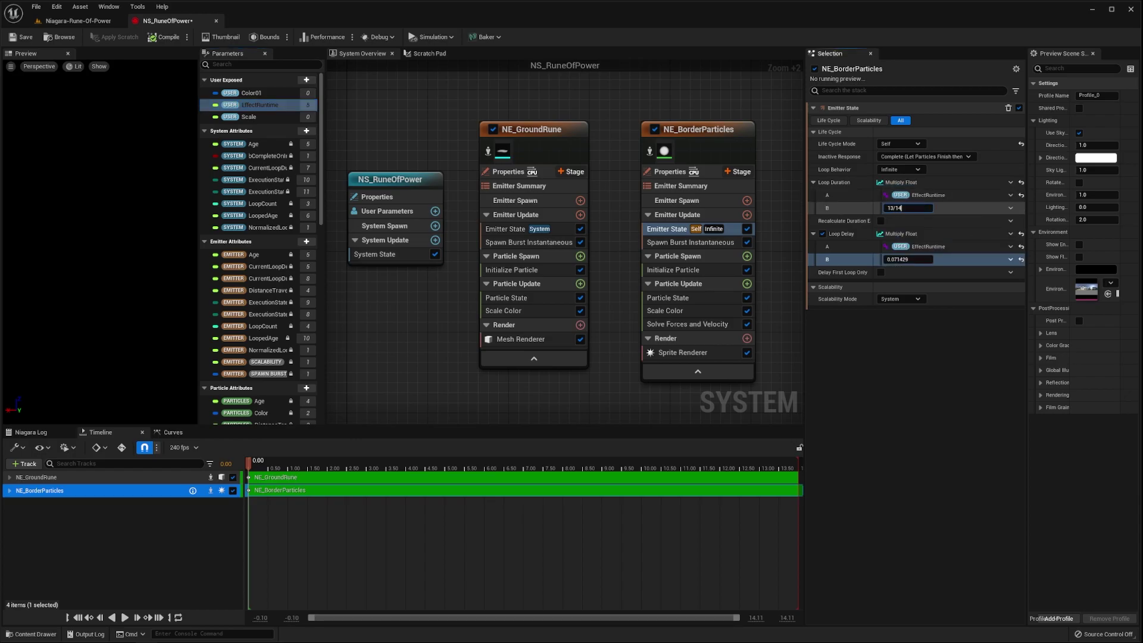
- Drive the Lifetime in NE_BorderParticles' Initialize Particle with Multiply Float, using EffectRuntime as A and 0.928571 as B
left_click(717, 271)
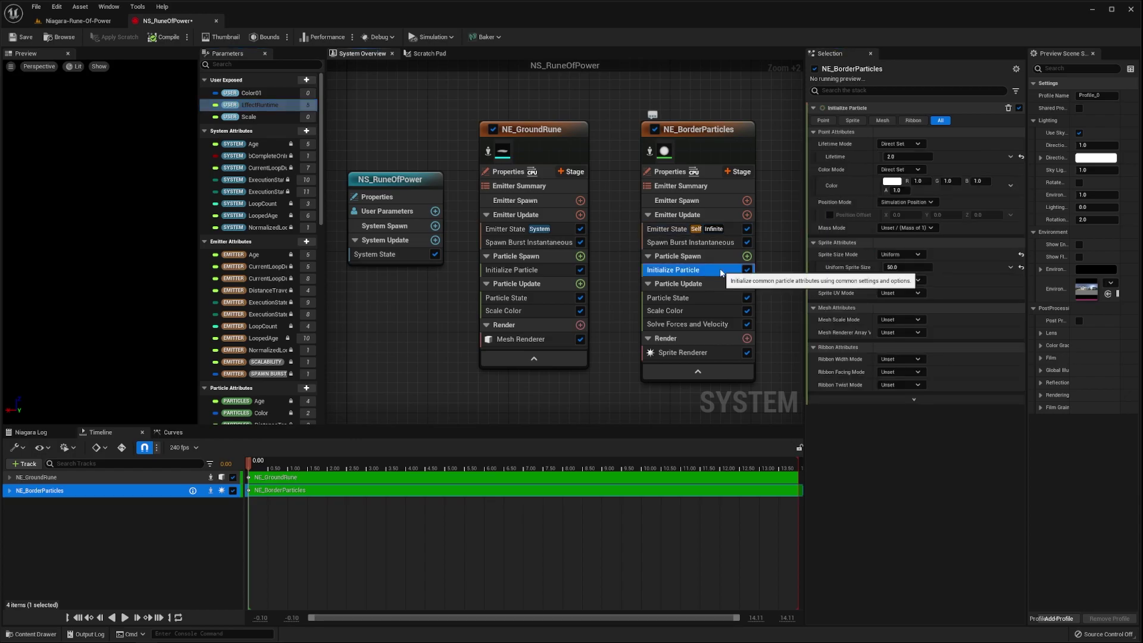
left_click(1011, 157)
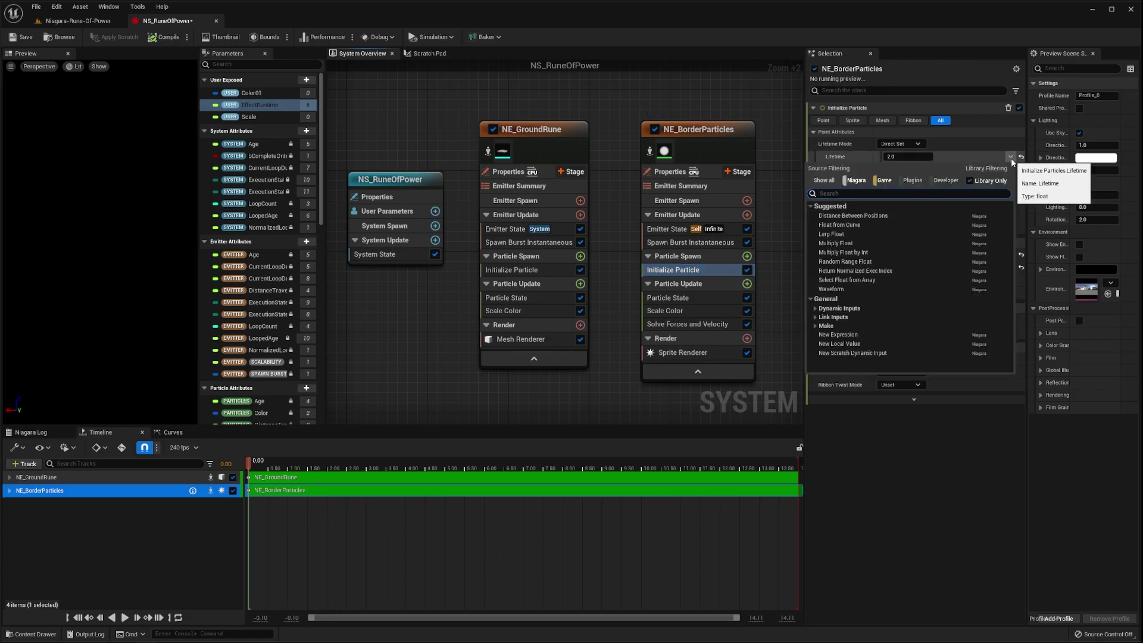
left_click(1032, 178)
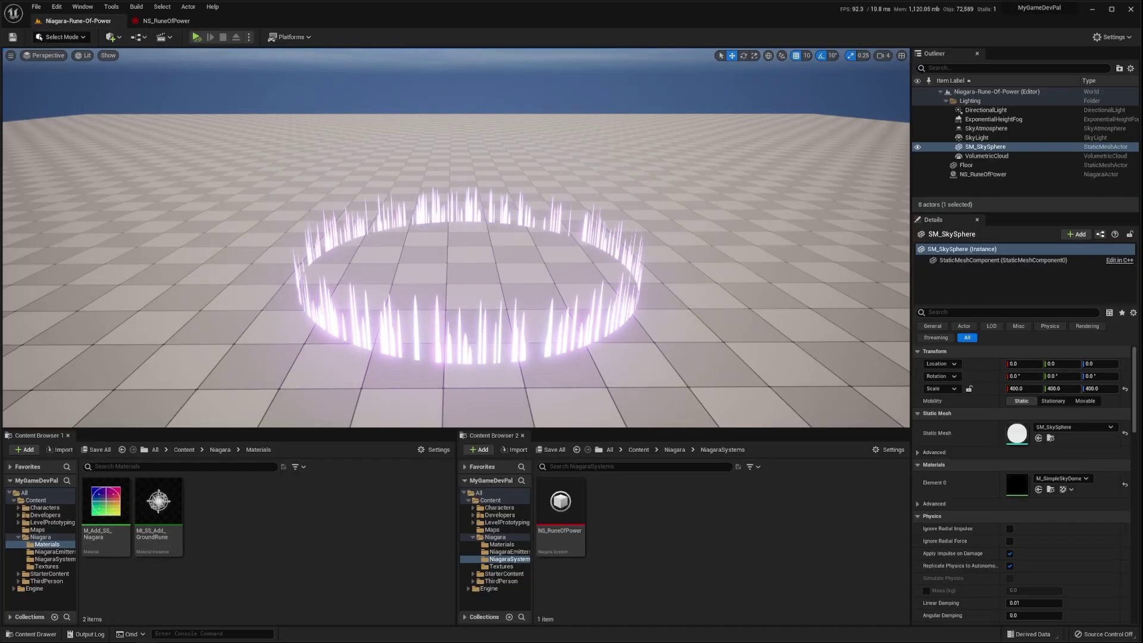
- Set Sprite Size Mode to Random Non-Uniform, with minimum 0.25 × 5 and maximum 0.75 × 20, each multiplied by Scale using Multiply Vector 2D by Float
left_click(900, 280)
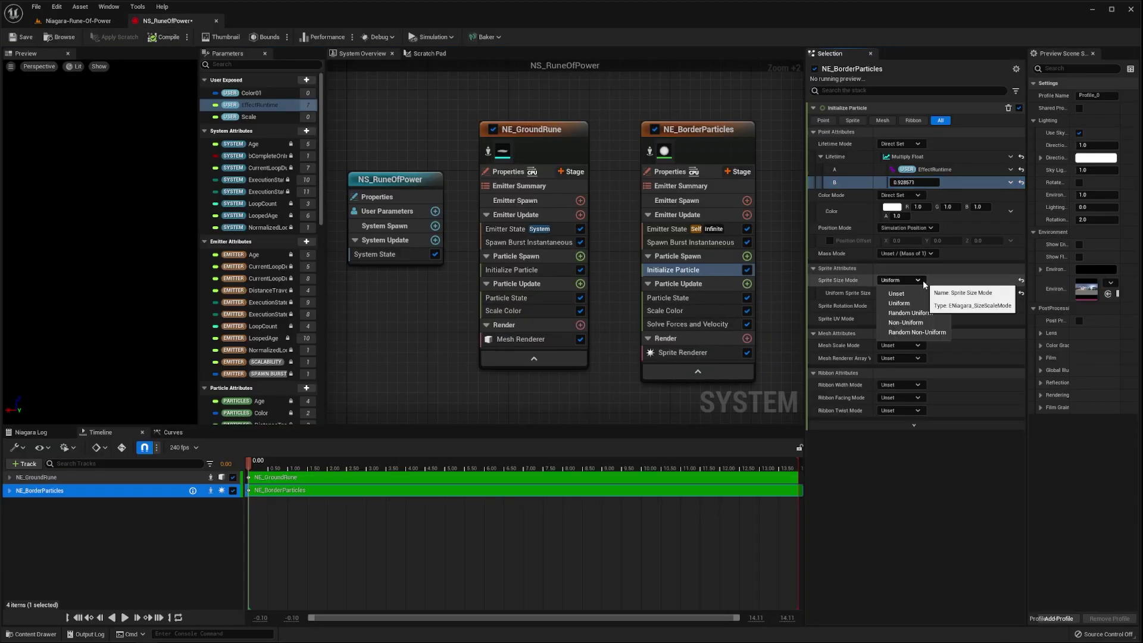
left_click(939, 331)
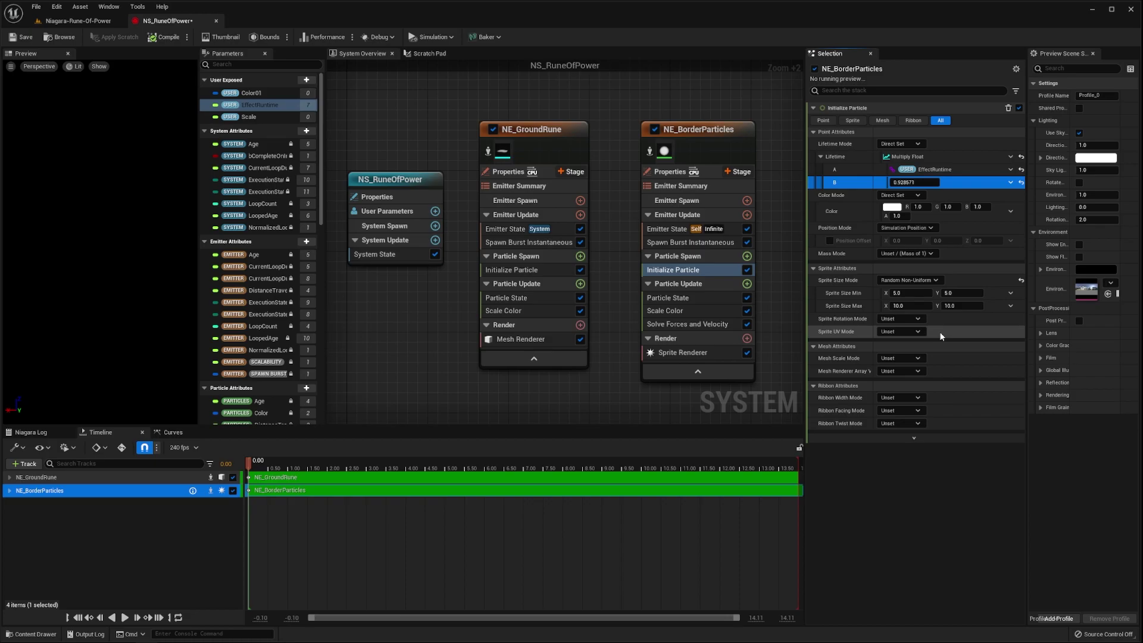
left_click(1007, 294)
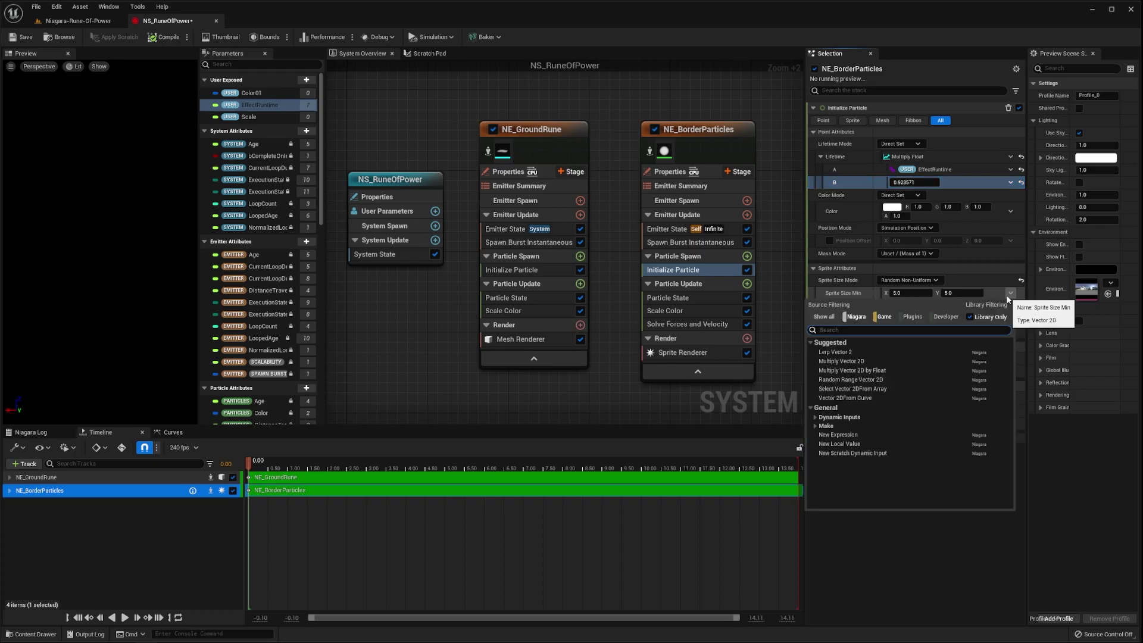
type("multi")
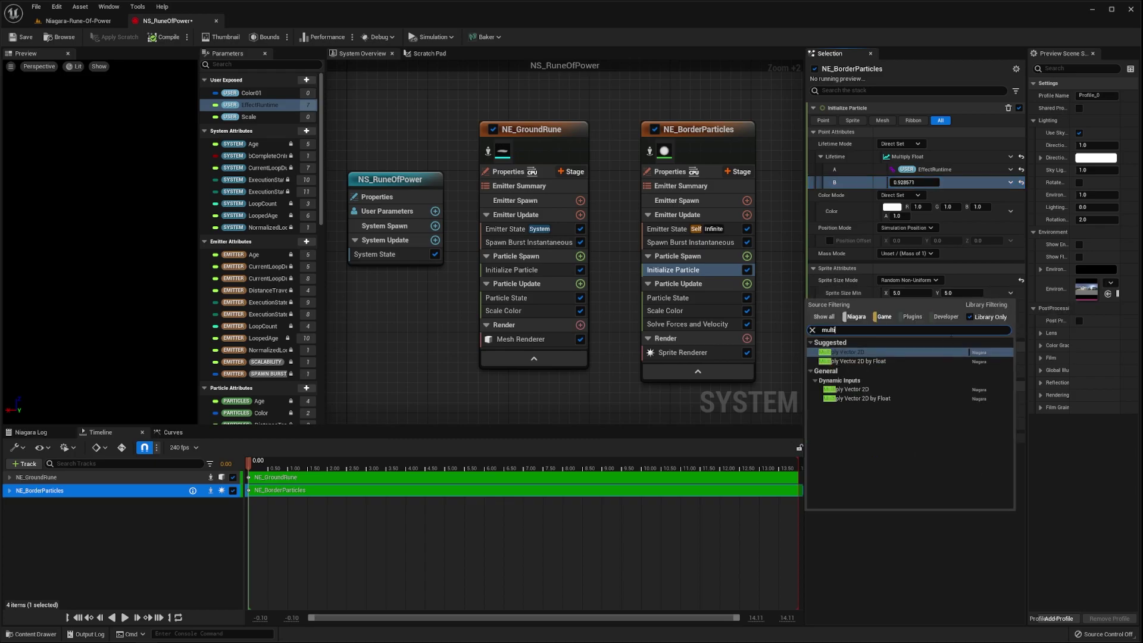
left_click(928, 360)
left_click_drag(244, 116, 920, 305)
left_click_drag(244, 117, 902, 344)
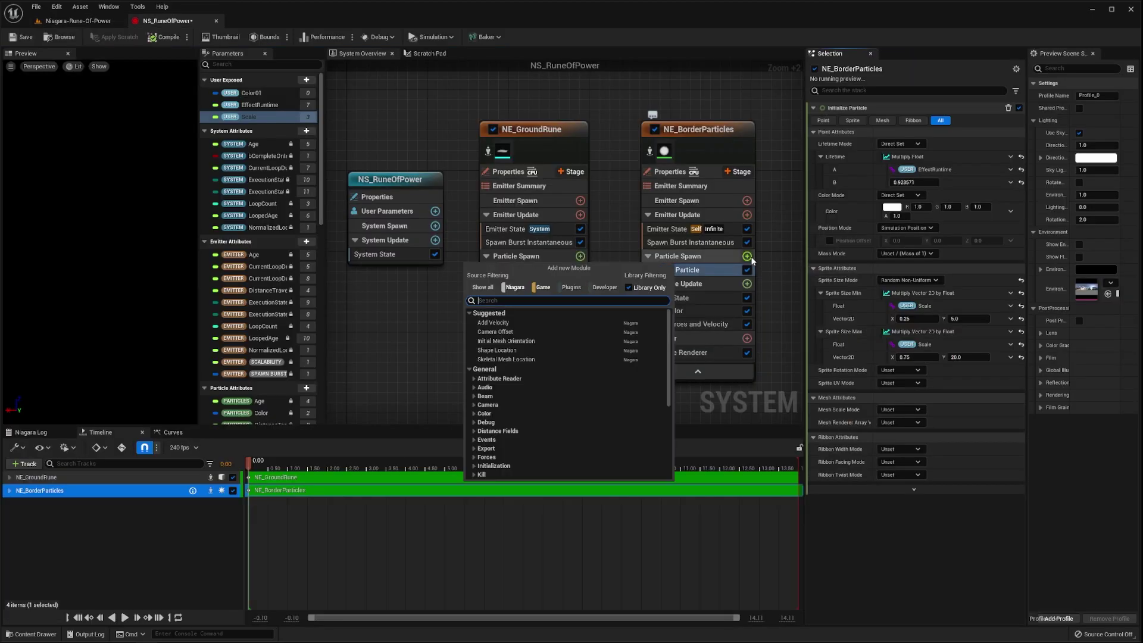
- Add a Shape Location module to NE_BorderParticles' Particle Spawn and set its Shape Primitive to Ring / Disc
type("shape location")
key("Return")
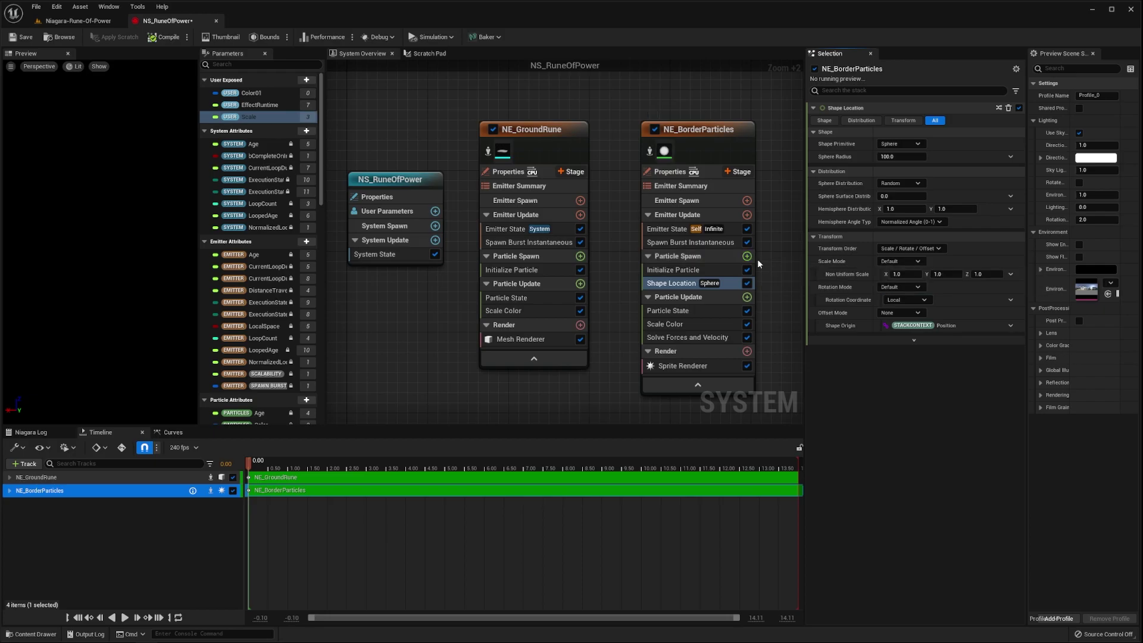
left_click(900, 143)
left_click(917, 197)
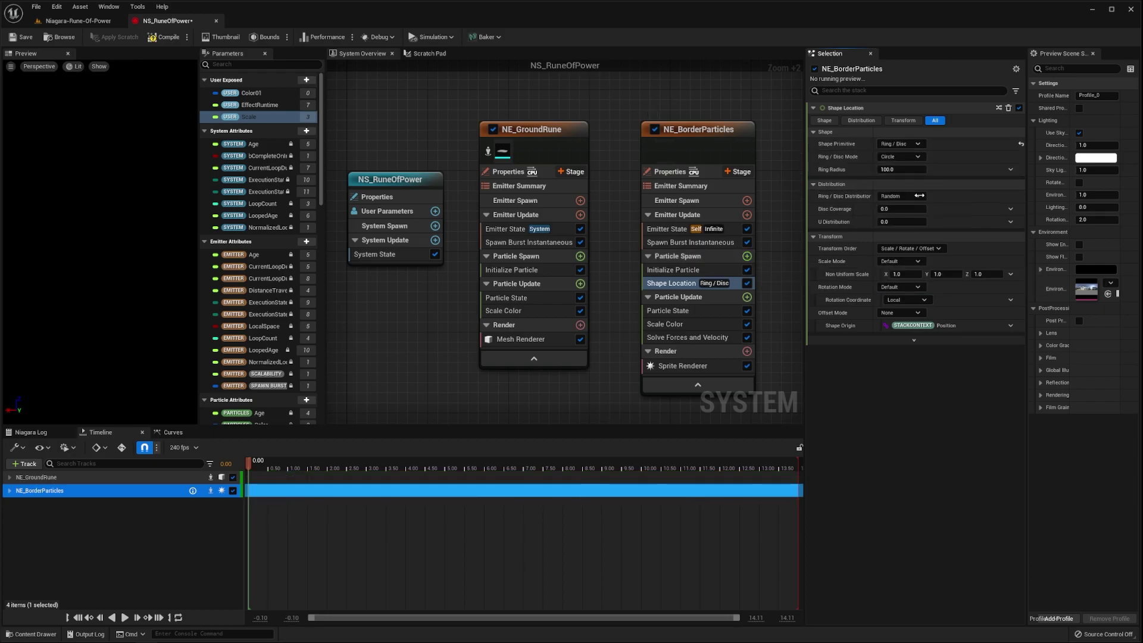
- Drive the Shape Location's Ring Radius with Multiply Float, using Scale as A and 32 as B
left_click(1010, 170)
type("multi")
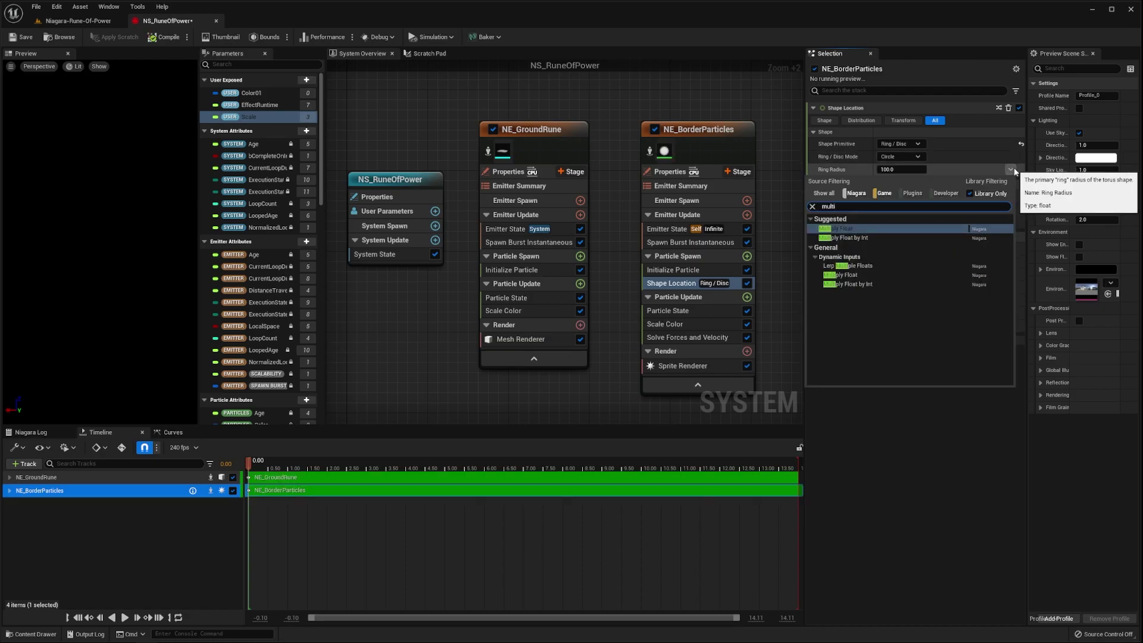
key("Return")
left_click_drag(249, 117, 851, 183)
left_click(907, 195)
type("32")
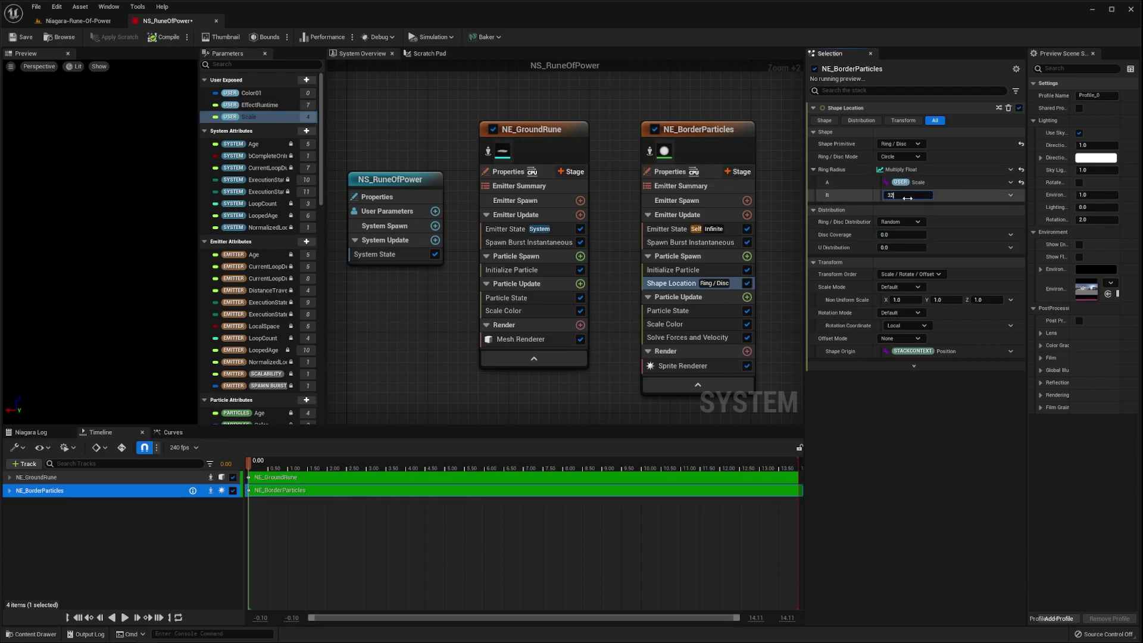
key("Return")
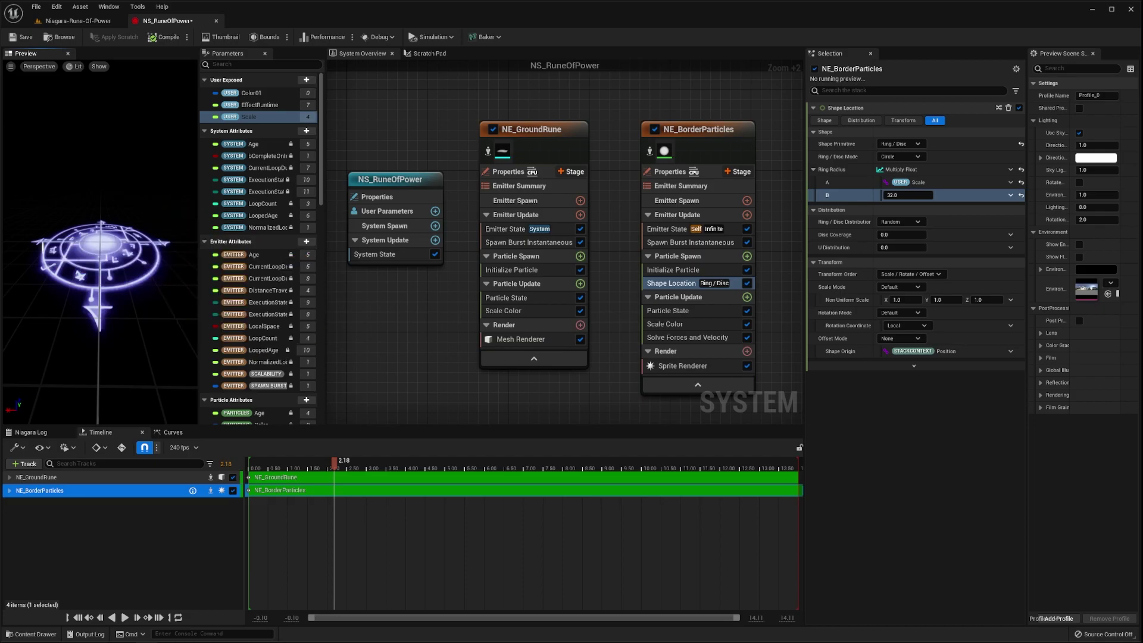
- Set the Spawn Count of NE_BorderParticles' Spawn Burst Instantaneous to 300 and show the floor in the preview scene
left_click(689, 244)
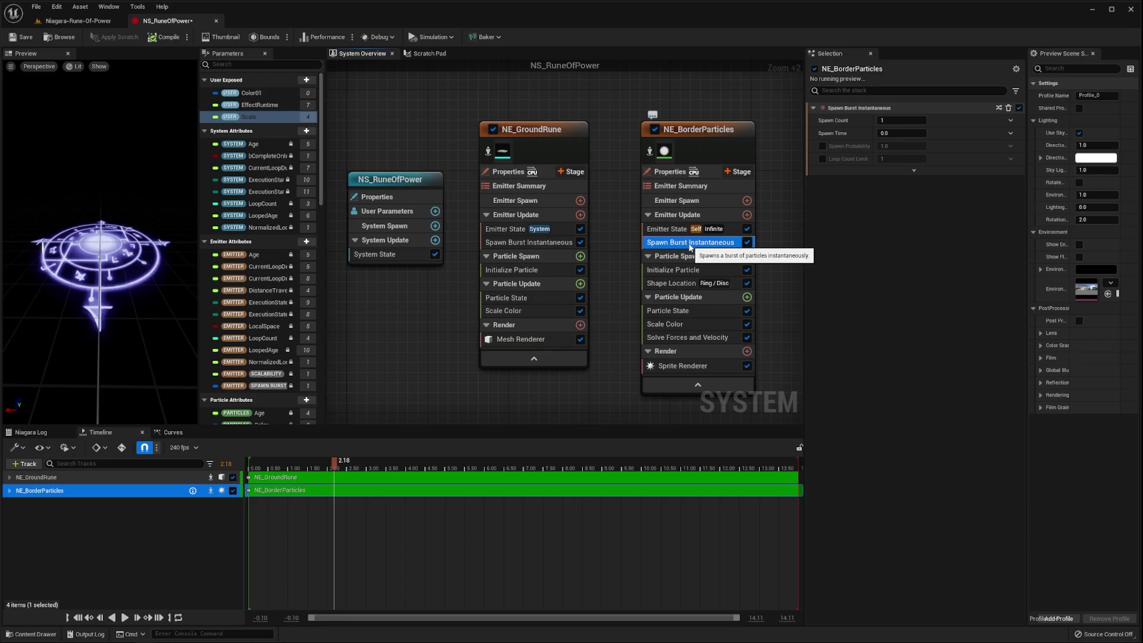
left_click(901, 120)
type("300")
key("Return")
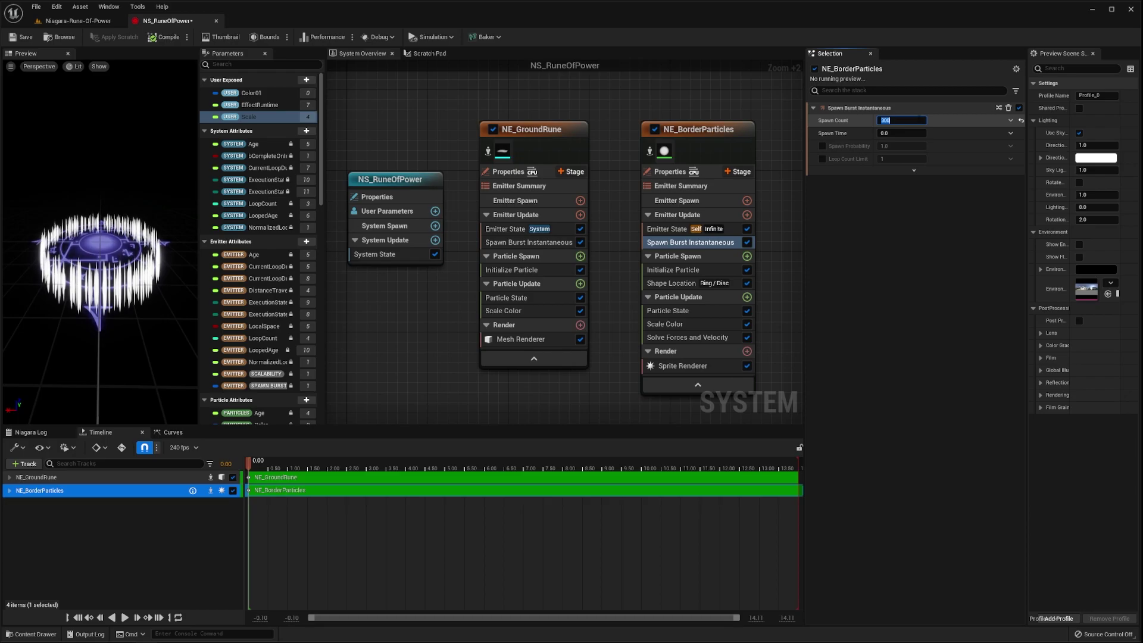
left_click(967, 181)
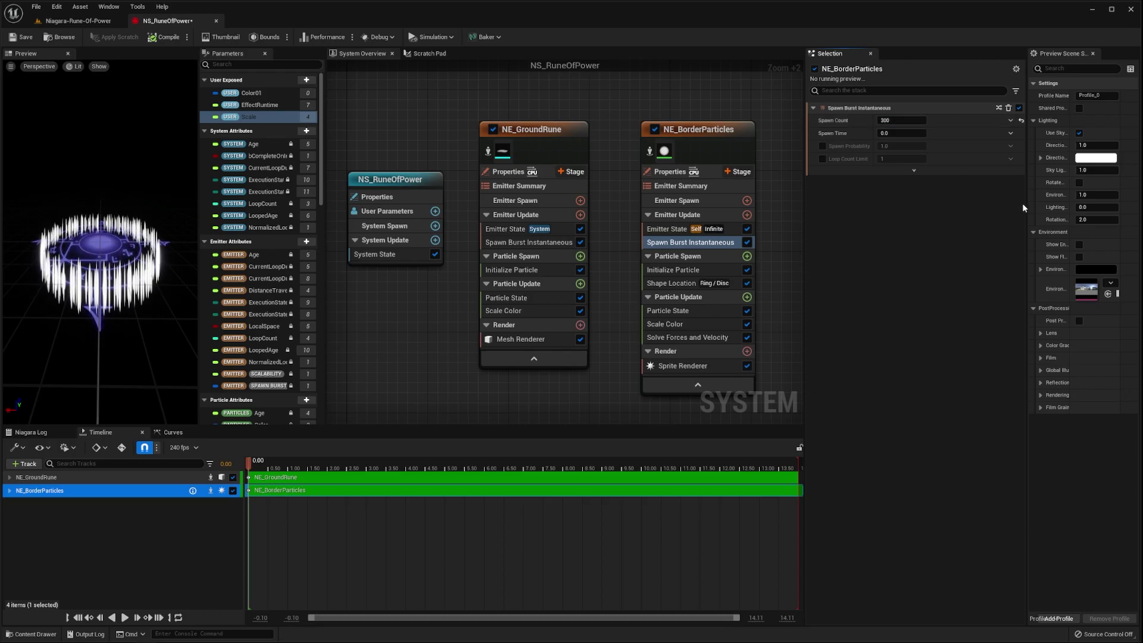
left_click(1078, 255)
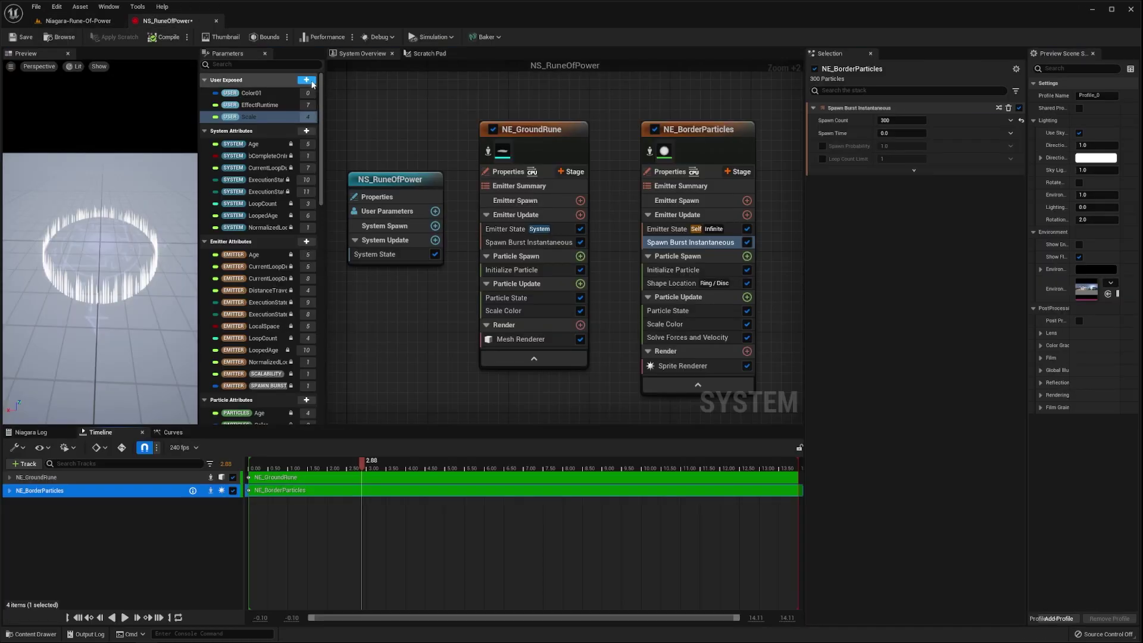
- Add a Linear Color user parameter named Color02 and give it a purple value with red about 5, blue 10 and alpha 1
left_click(311, 82)
type("linear")
key("Return")
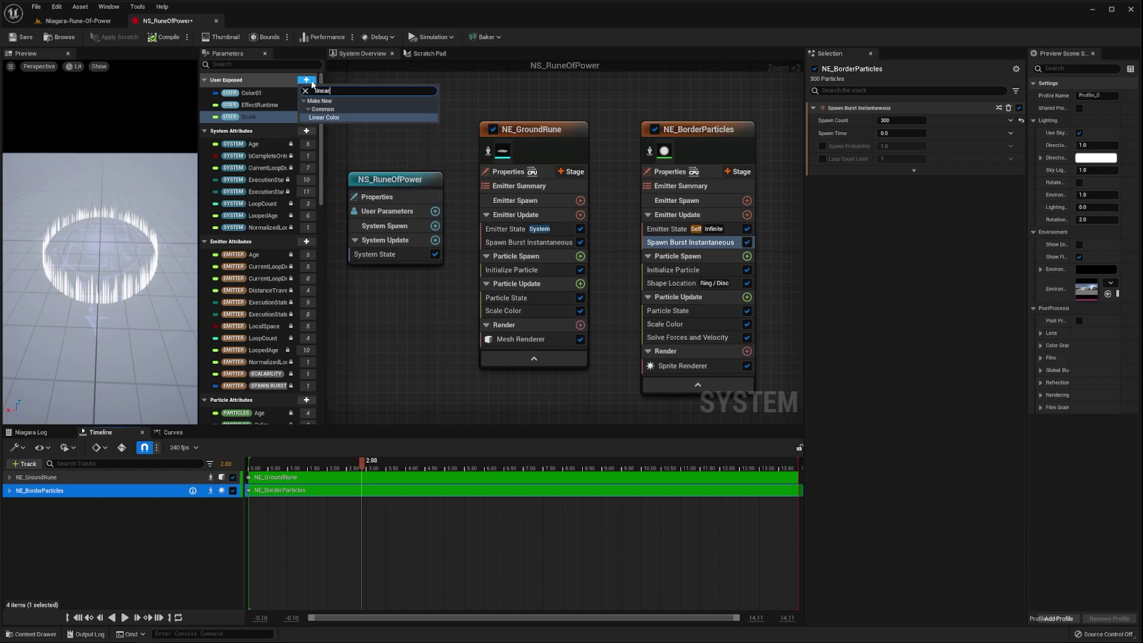
type("Color02")
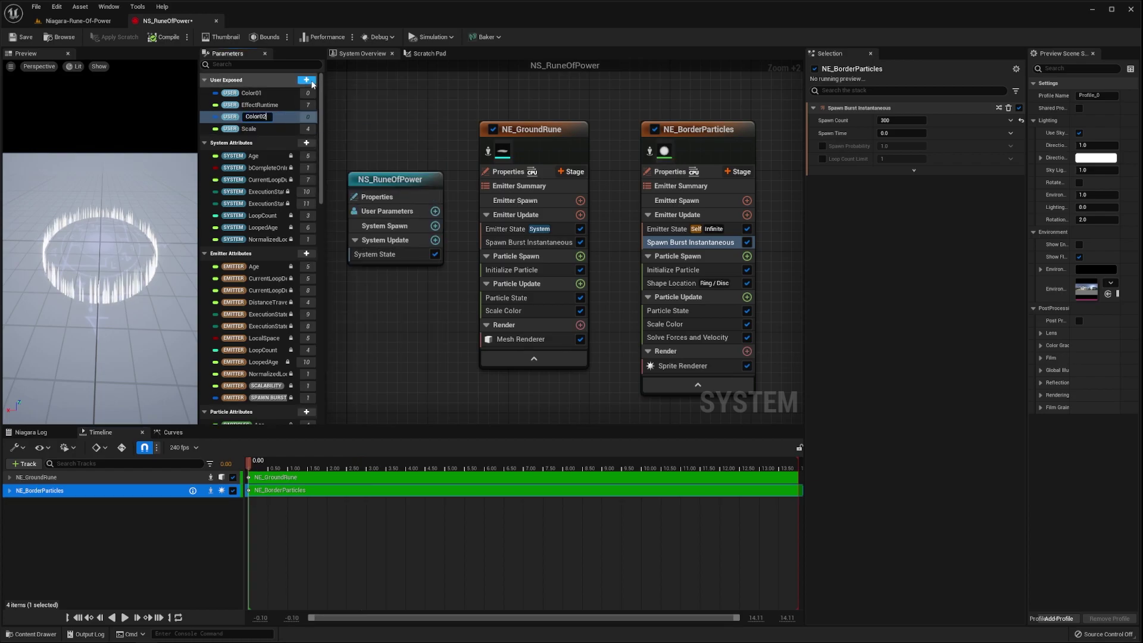
key("Return")
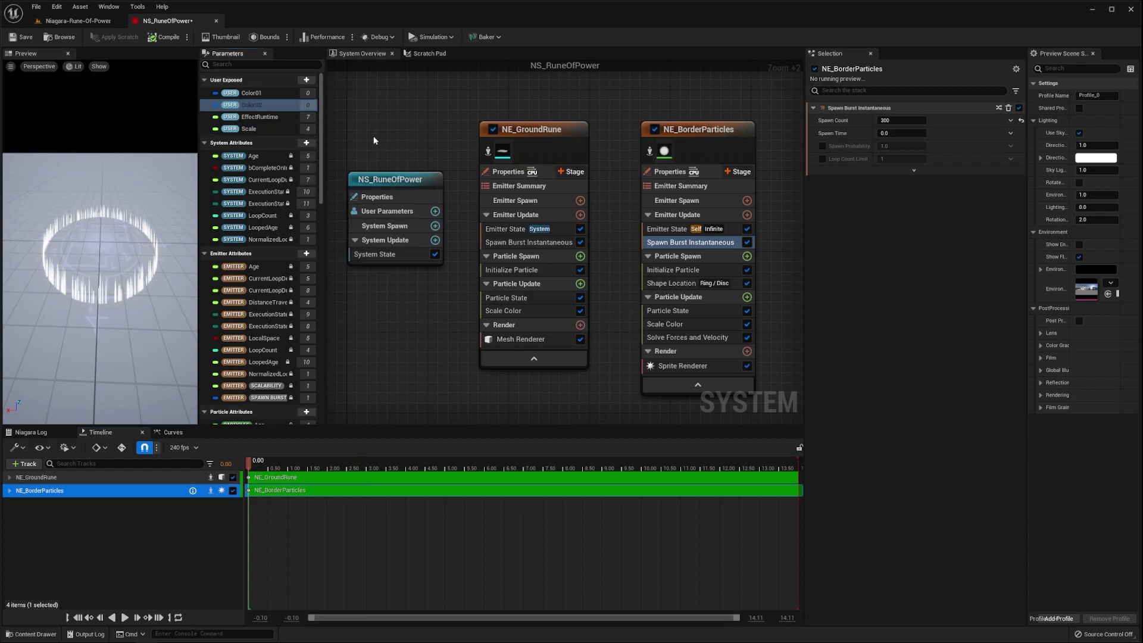
left_click(390, 179)
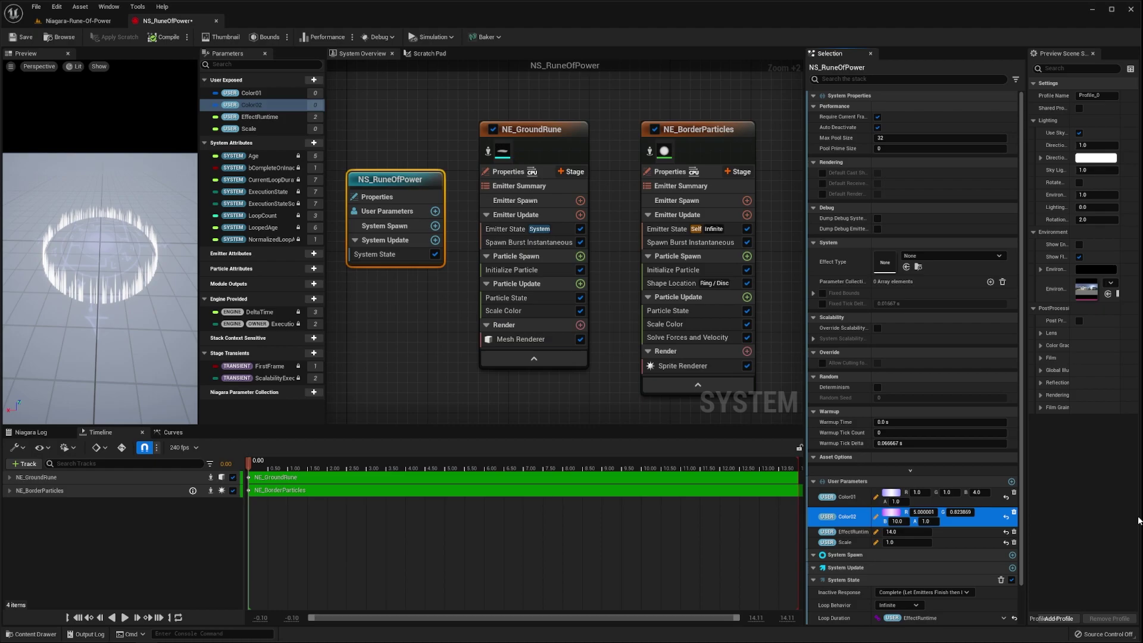
- Set Color Mode in NE_BorderParticles' Initialize Particle to Random Range, with Color01 as Color Minimum and Color02 as Color Maximum
left_click(900, 195)
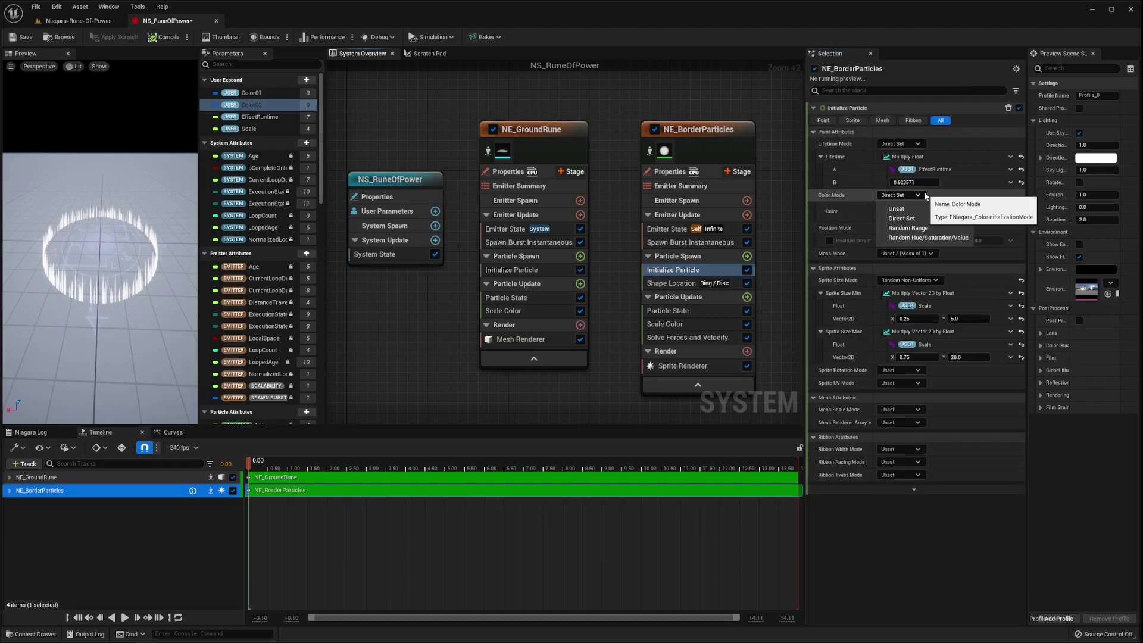
left_click(940, 223)
left_click(259, 94)
left_click_drag(259, 93, 917, 210)
left_click_drag(292, 107, 927, 223)
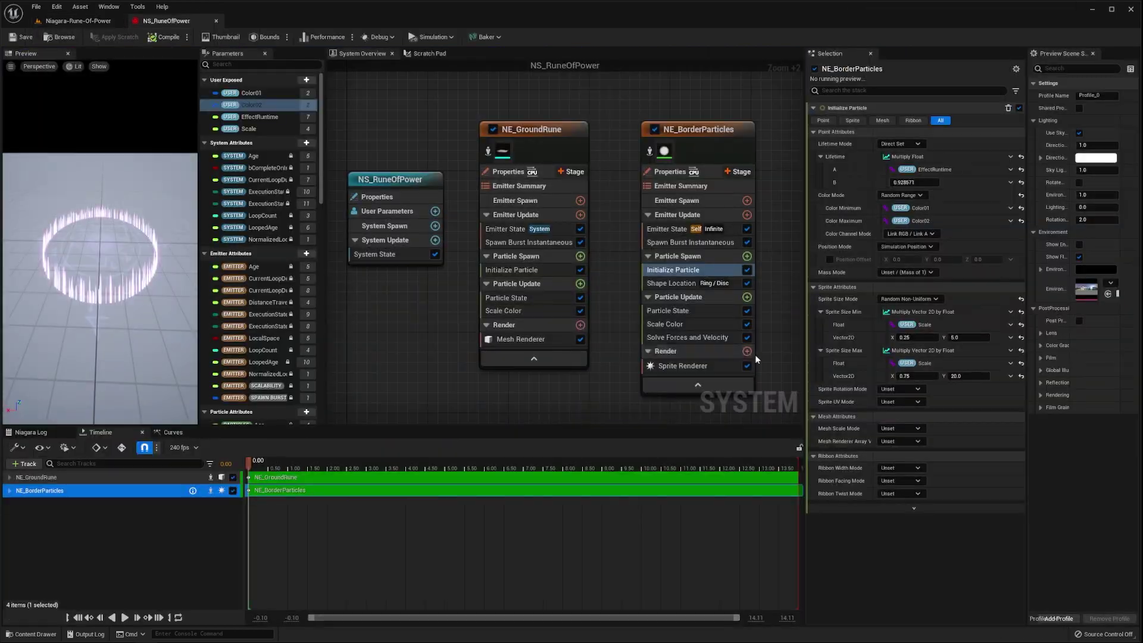
- Set NE_BorderParticles' Sprite Renderer to Velocity Aligned alignment and Custom Facing Vector facing mode
left_click(715, 367)
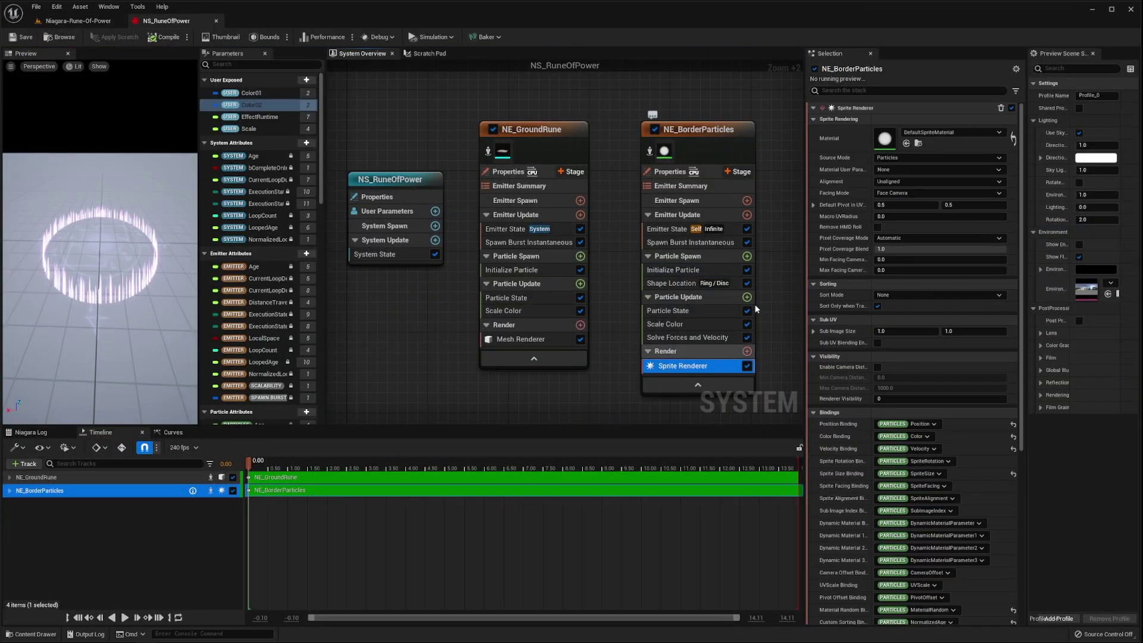
left_click(924, 182)
left_click(924, 200)
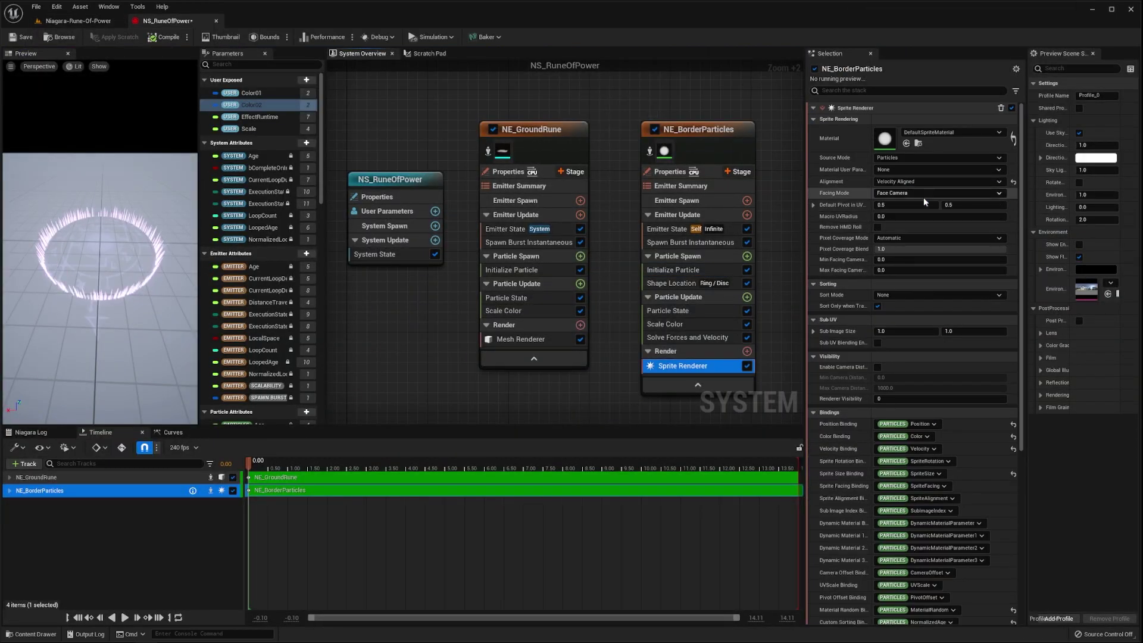
left_click(923, 194)
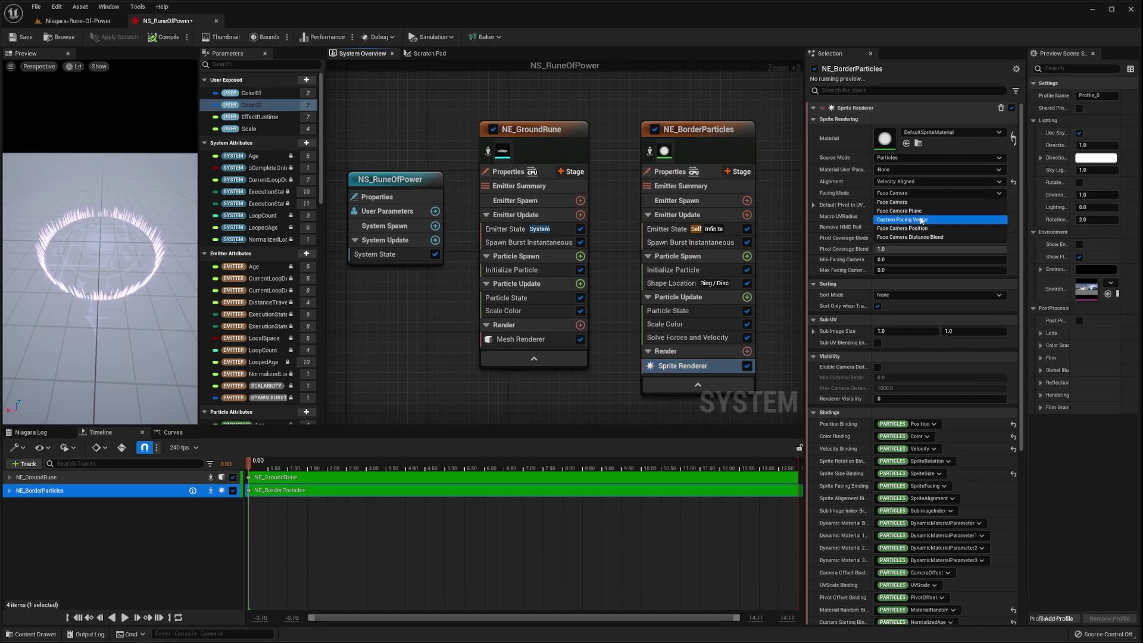
left_click(920, 220)
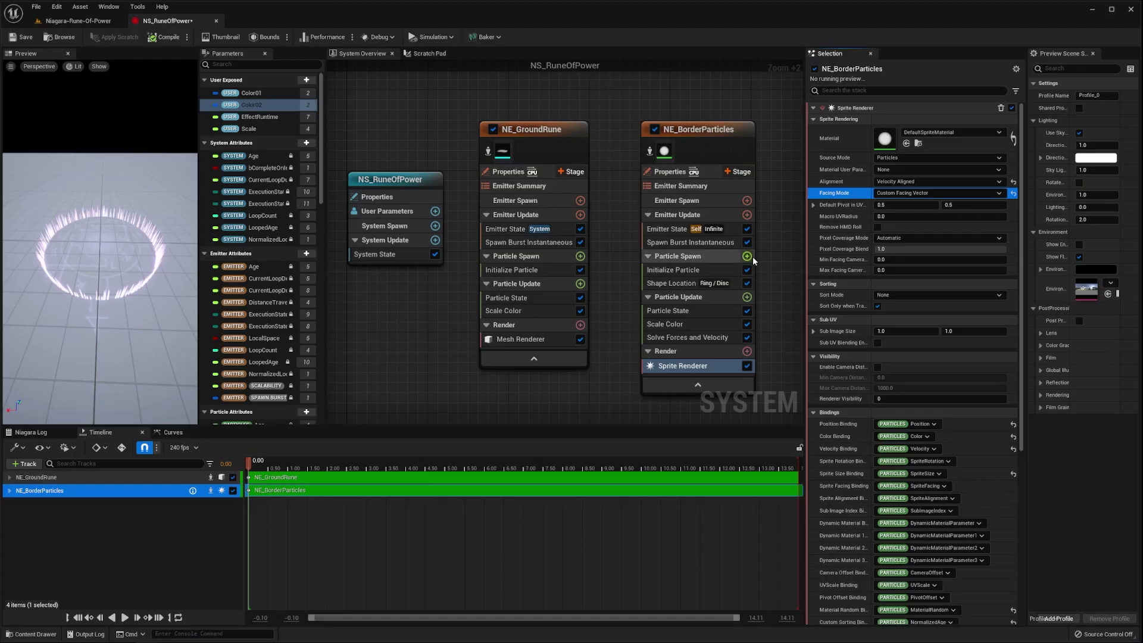
- Add a Set Parameters module for Particles SpriteFacing to NE_BorderParticles' Particle Spawn
left_click(747, 257)
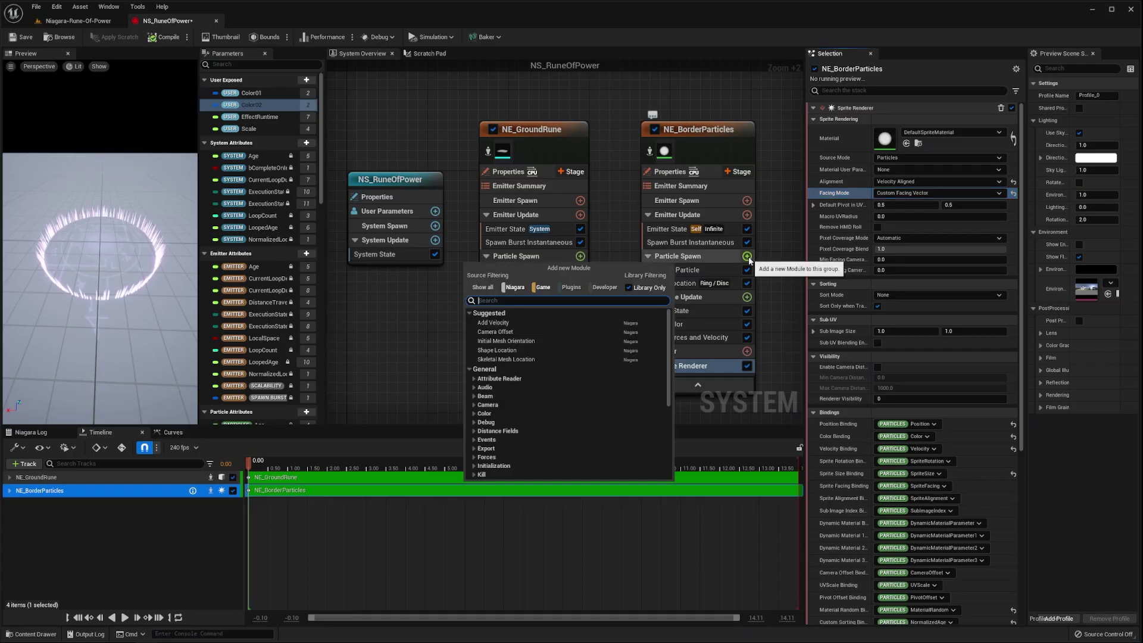
type("set new or existing parameter")
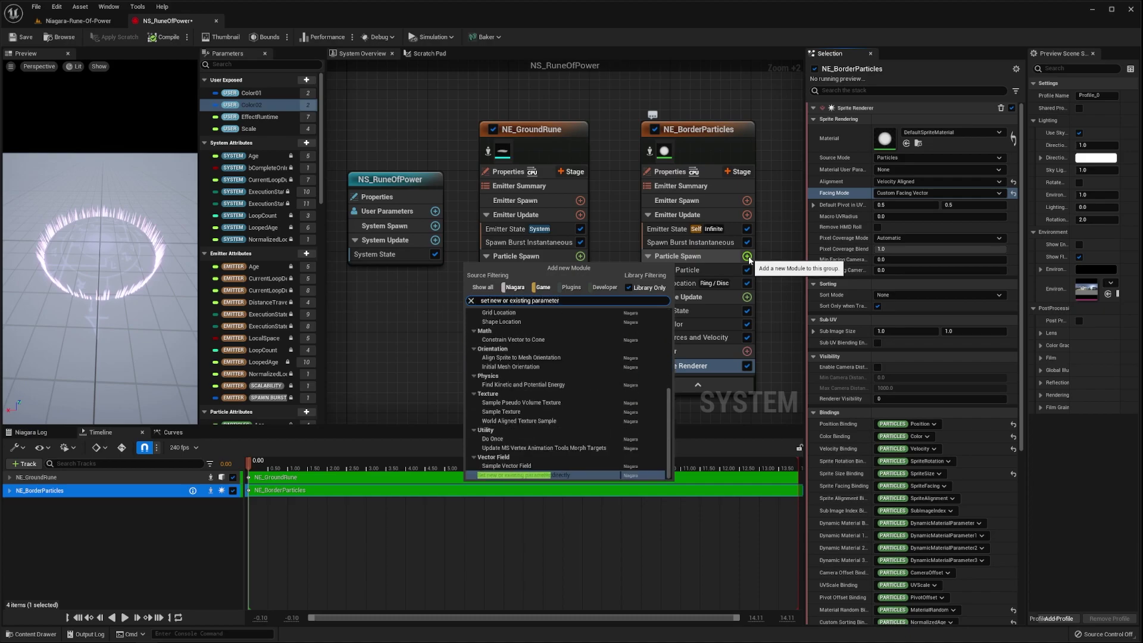
key("Return")
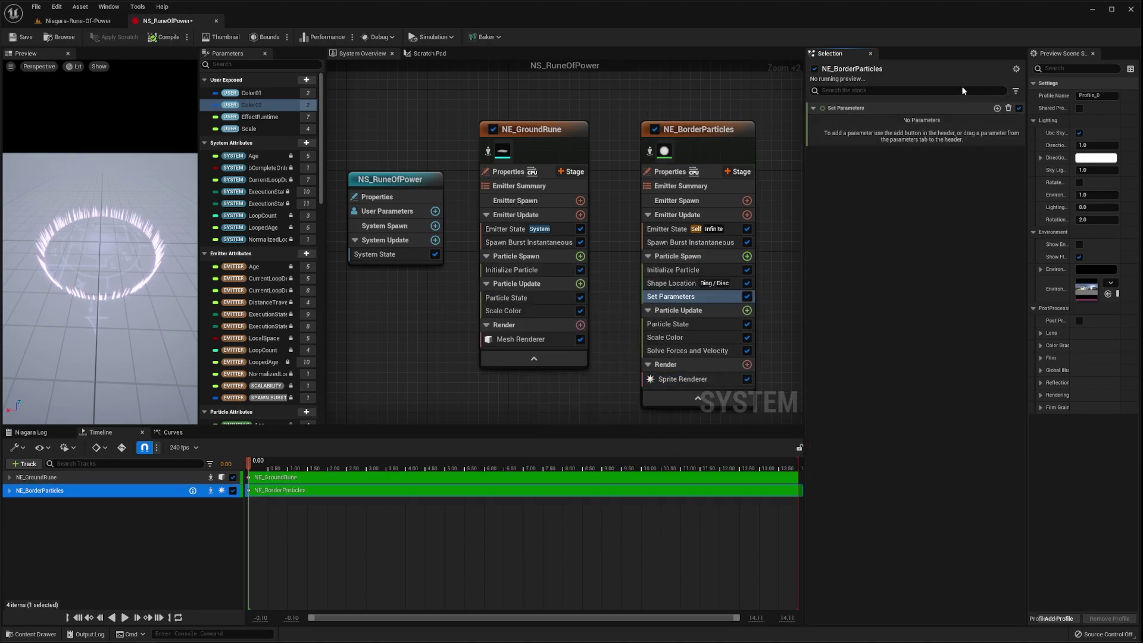
left_click(997, 108)
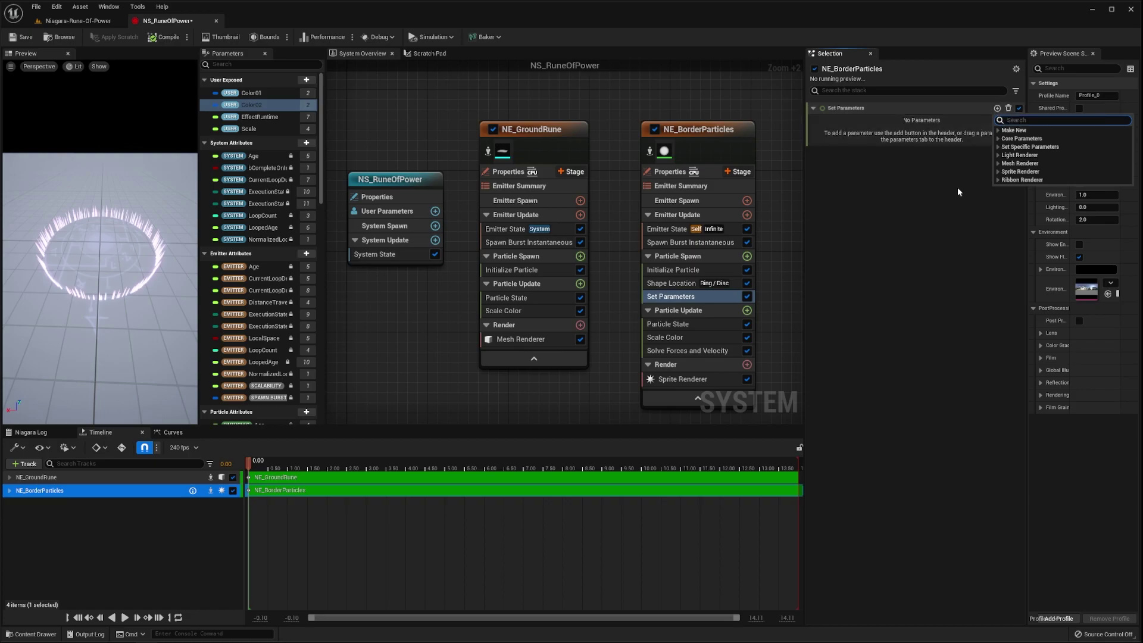
type("sprite facing")
left_click(1018, 120)
- Drive SpriteFacing with Subtract Vector, using Particles Position as A and the engine's Emitter SimulationPosition as B
left_click(1010, 120)
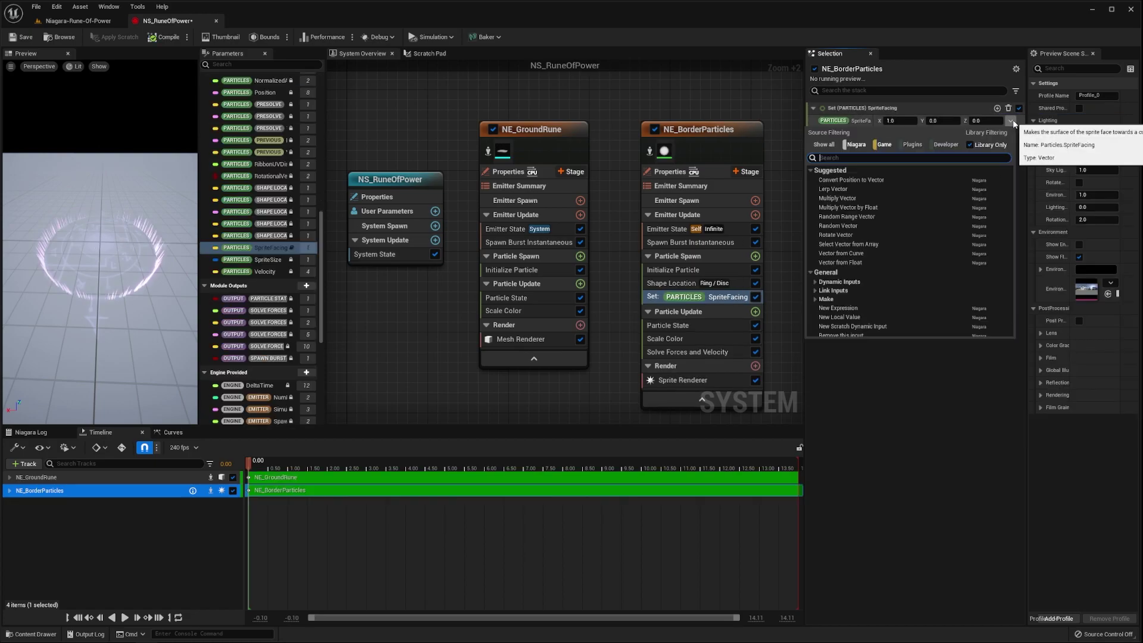
type("subtrac")
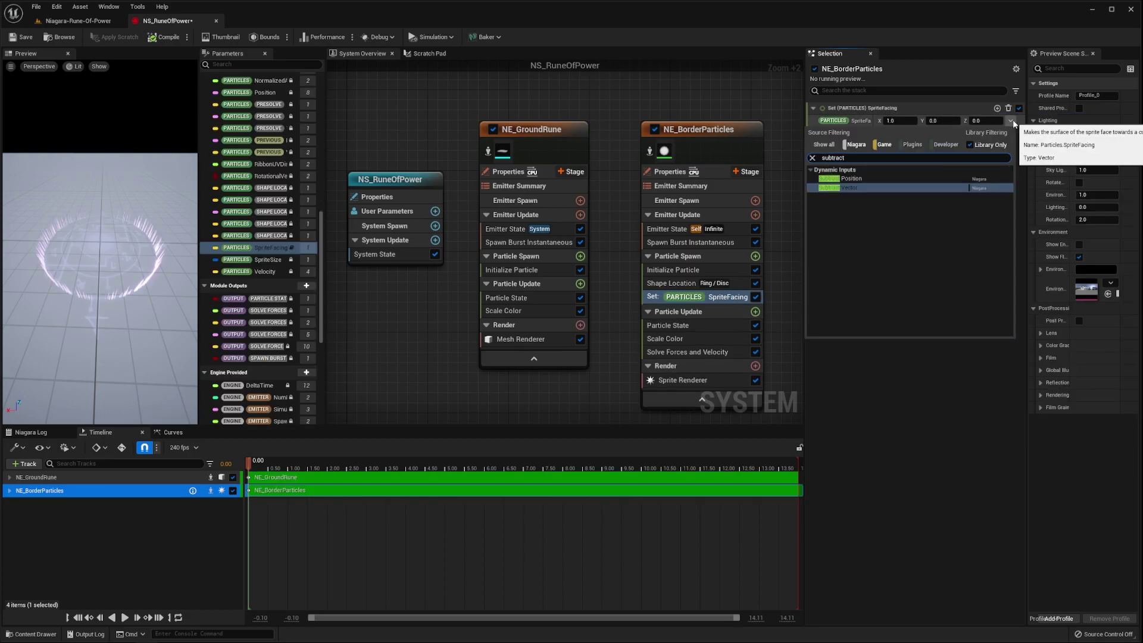
type("t")
left_click(877, 187)
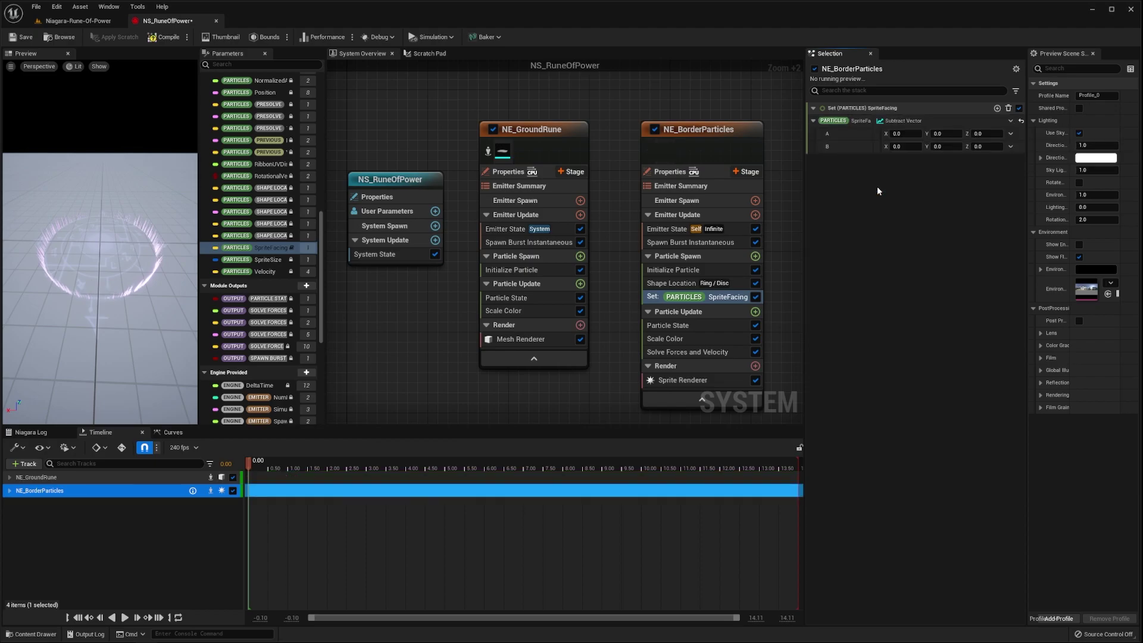
left_click(282, 63)
type("position")
left_click(296, 94)
left_click_drag(296, 96, 910, 133)
left_click_drag(277, 184, 973, 176)
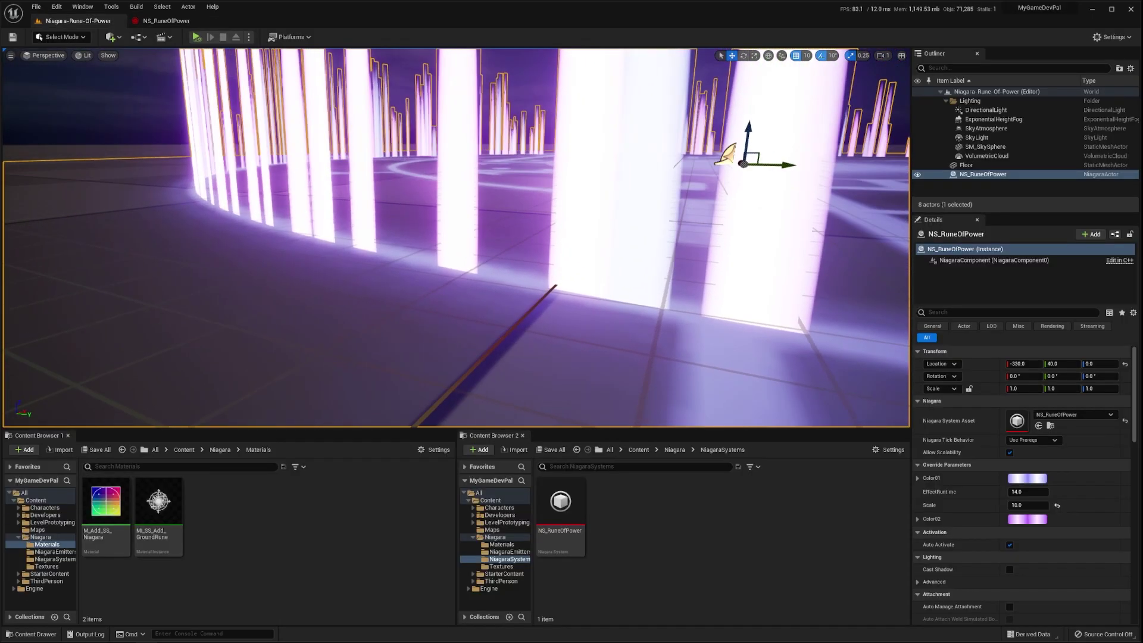
- Inspect the border streaks up close in the level and try a vertical Default Pivot of 1 in NE_BorderParticles' Sprite Renderer
right_click_drag(452, 238, 804, 238)
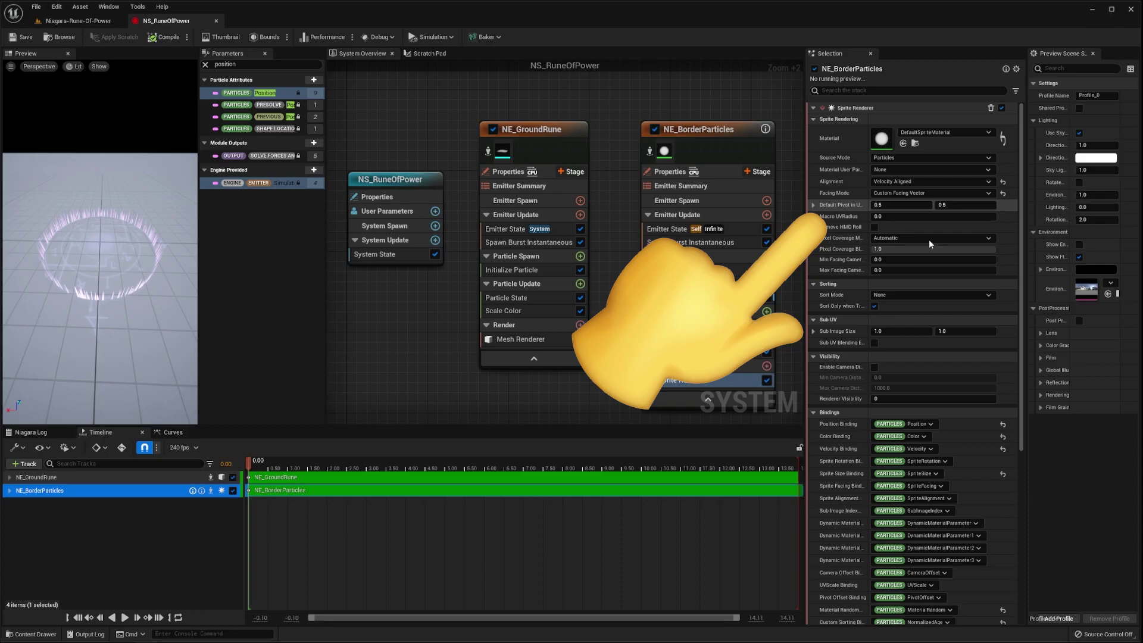
left_click(966, 204)
type("1")
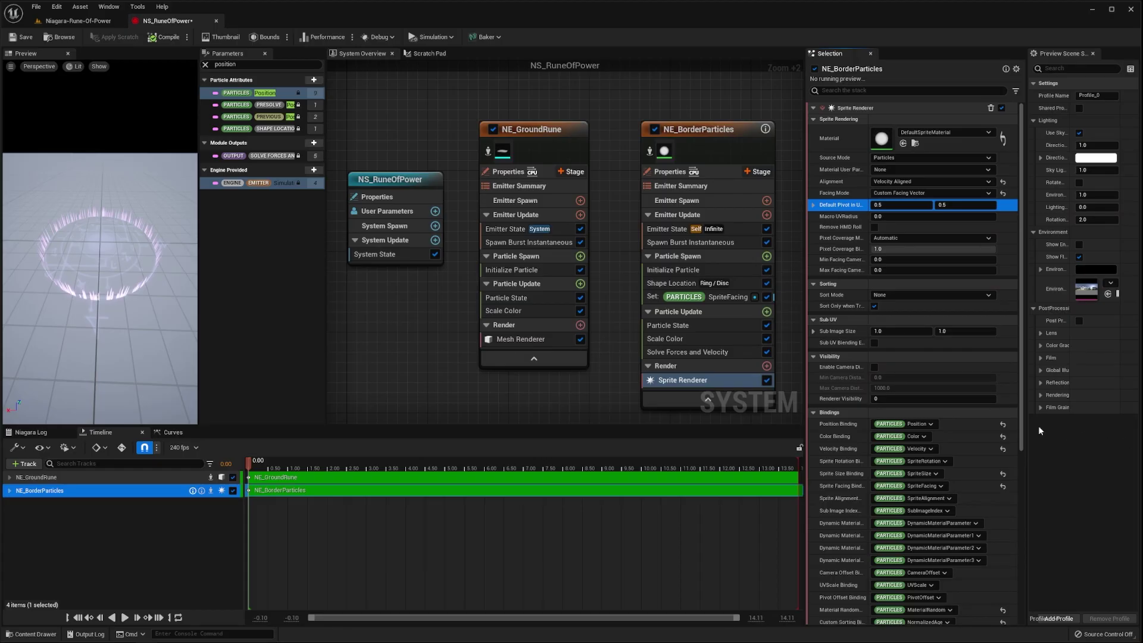
- In NE_BorderParticles' Scale Color alpha curve, lower the first key to 0 and add two keys at about times 0.2 and 0.6
left_click(731, 339)
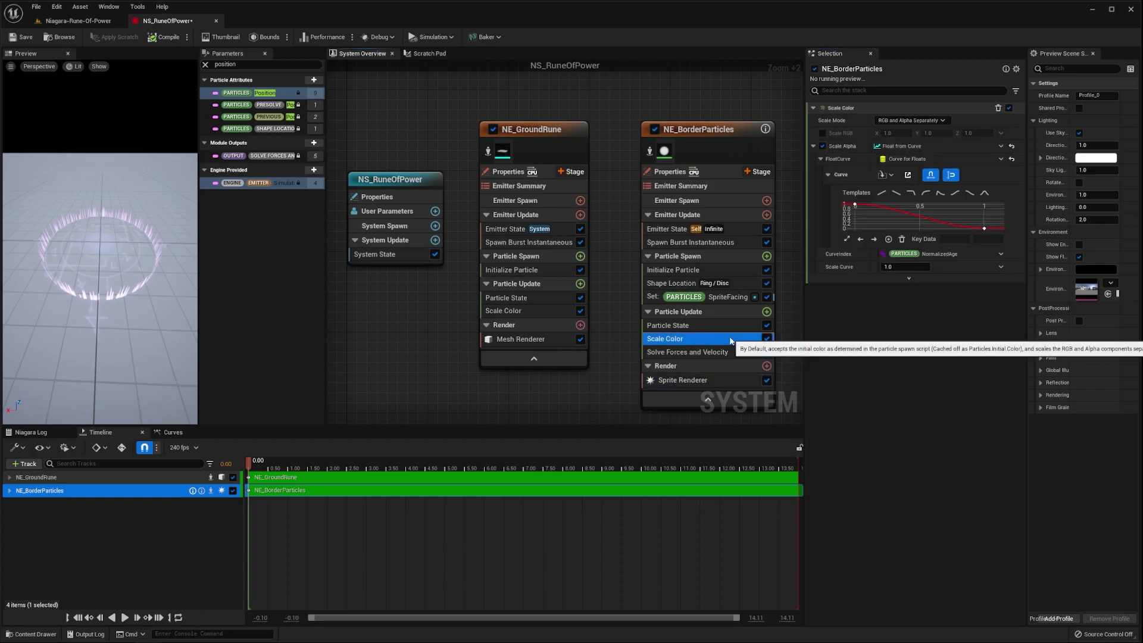
left_click(908, 175)
left_click_drag(292, 470, 292, 608)
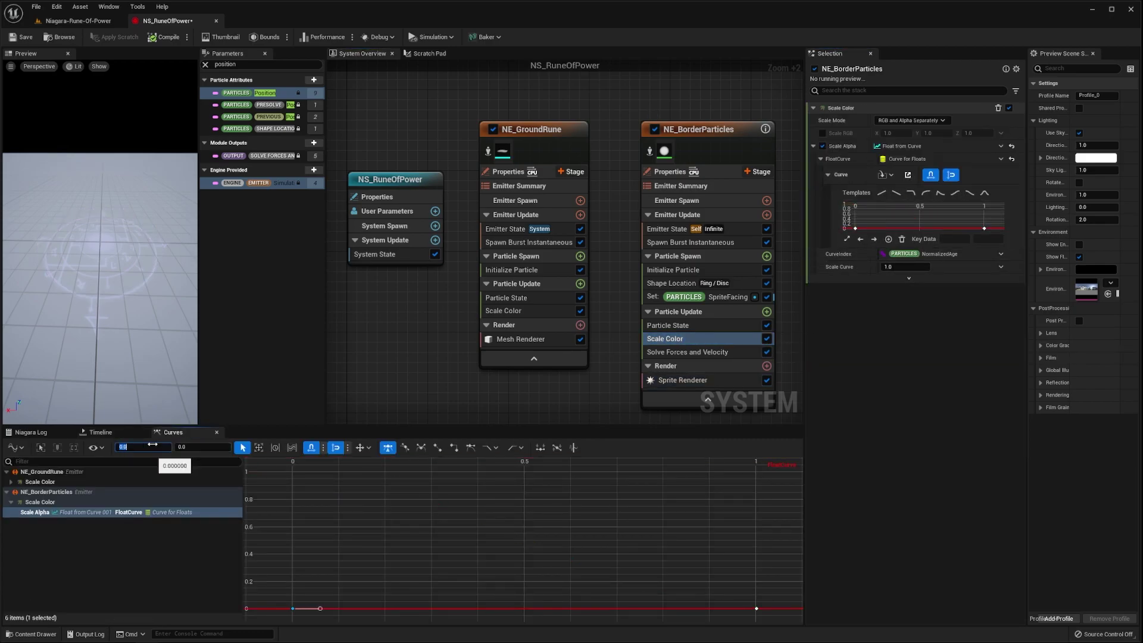
middle_click(385, 608)
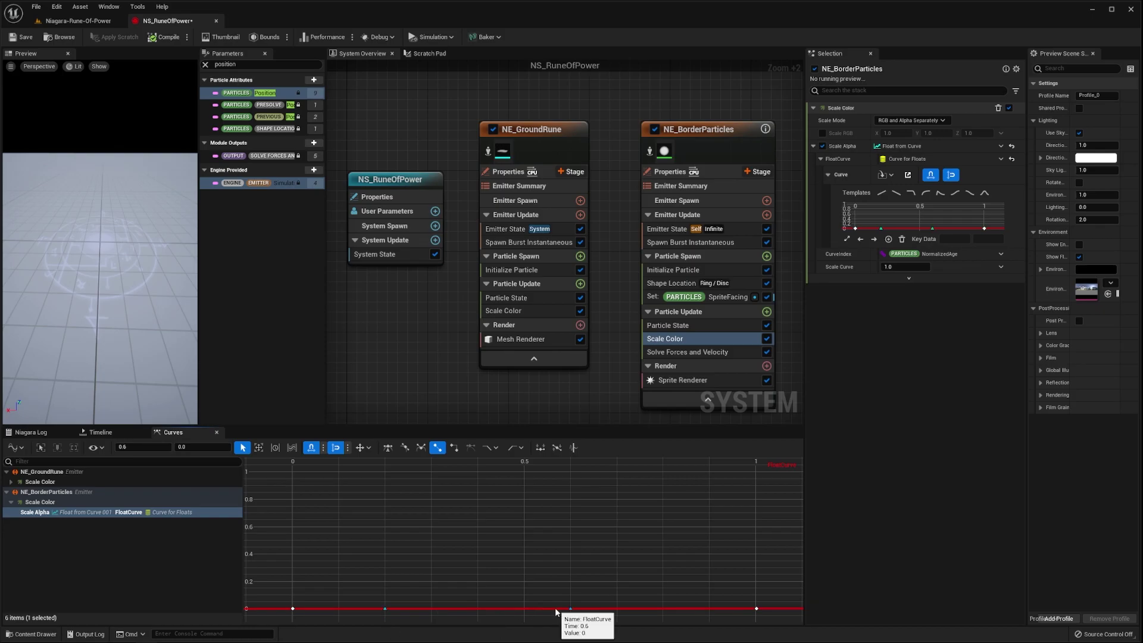
- Move the two middle alpha curve keys to times 2/13 and 11/13, both with value 1
left_click_drag(124, 447, 138, 447)
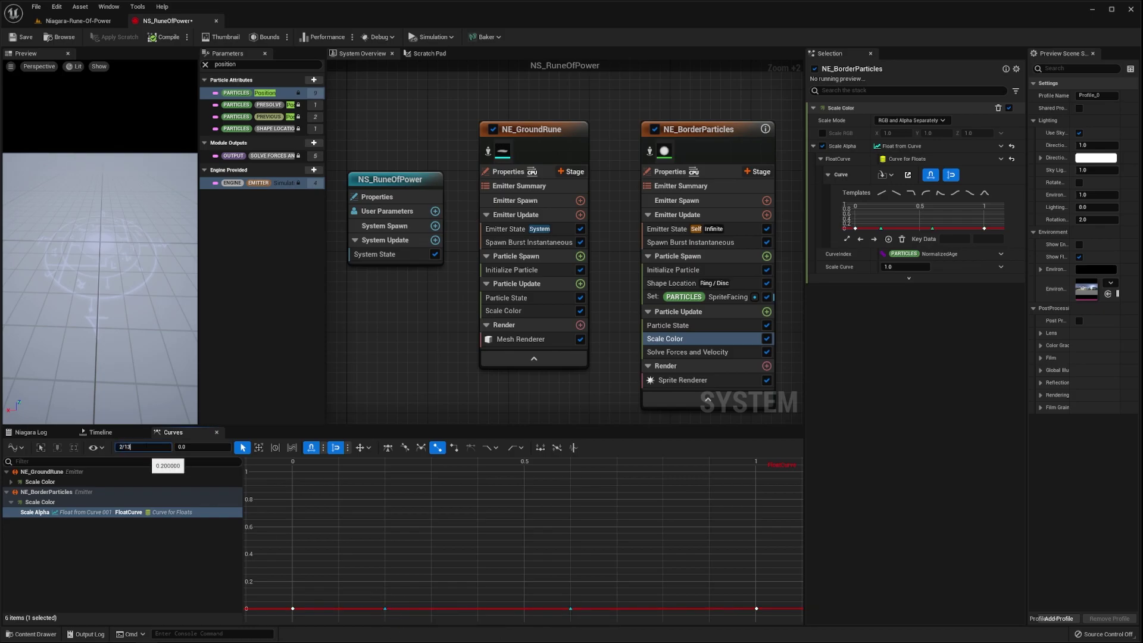
left_click(202, 447)
type("1")
key("Return")
left_click(570, 607)
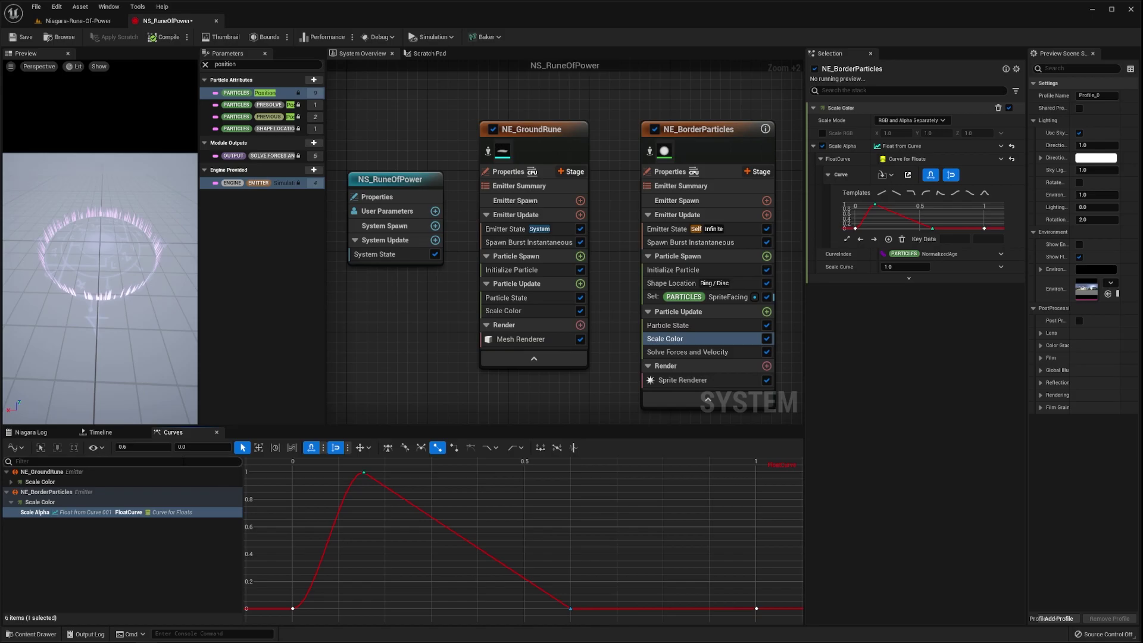
type("11/13")
key("Return")
left_click(203, 447)
type("1")
key("Return")
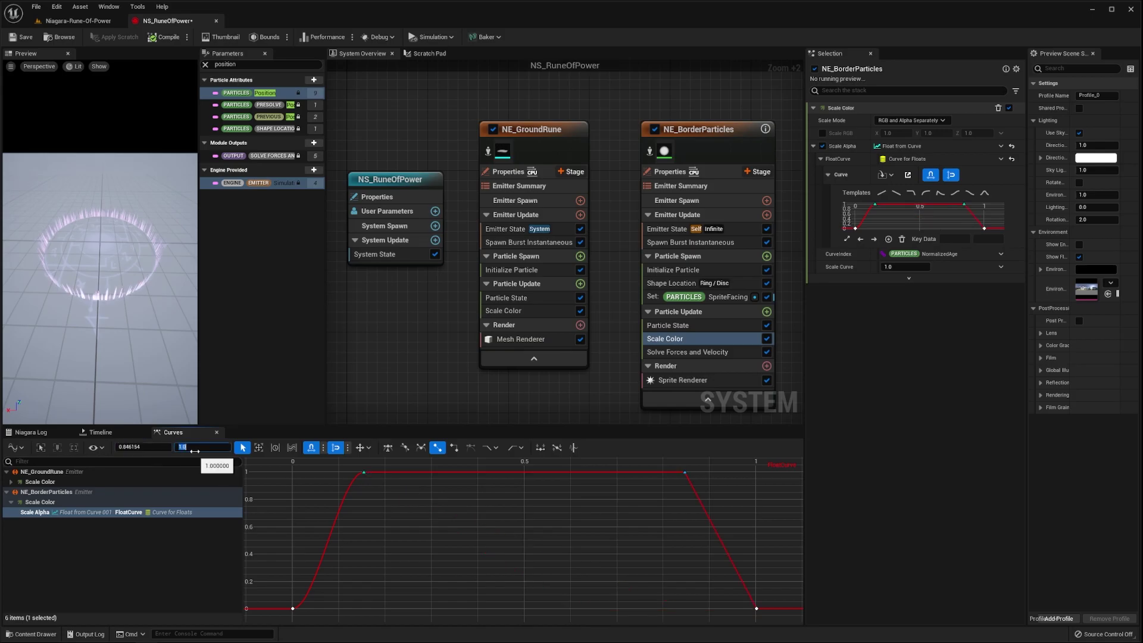
- Set the first two alpha curve keys to User tangents and steepen the first key's tangent for a fast fade-in
left_click(539, 577)
key("f")
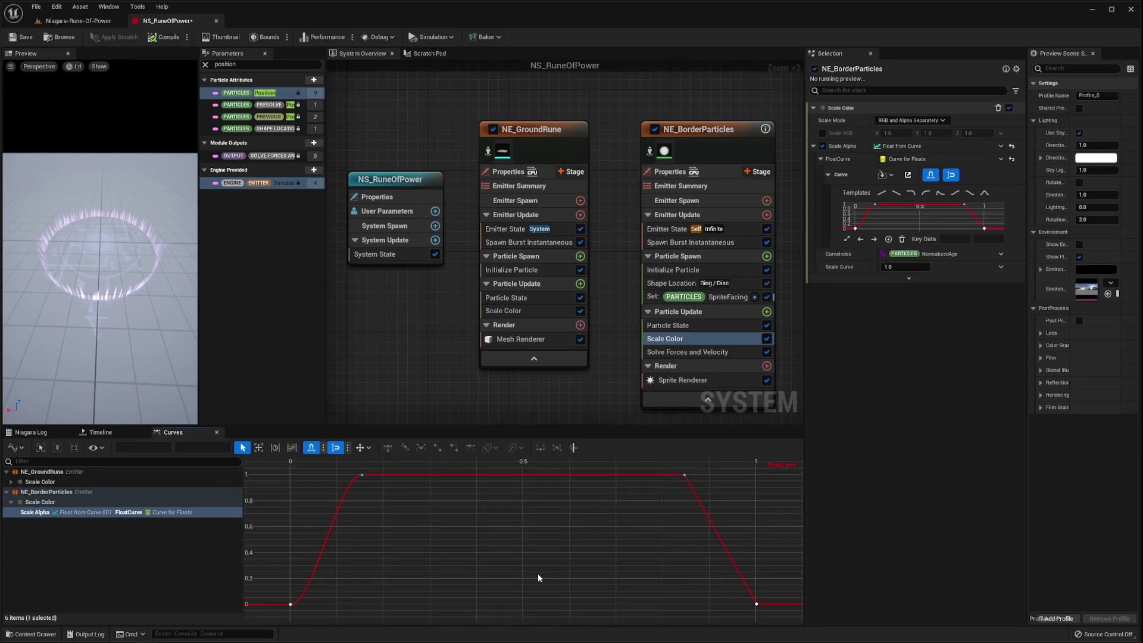
left_click_drag(270, 465, 399, 610)
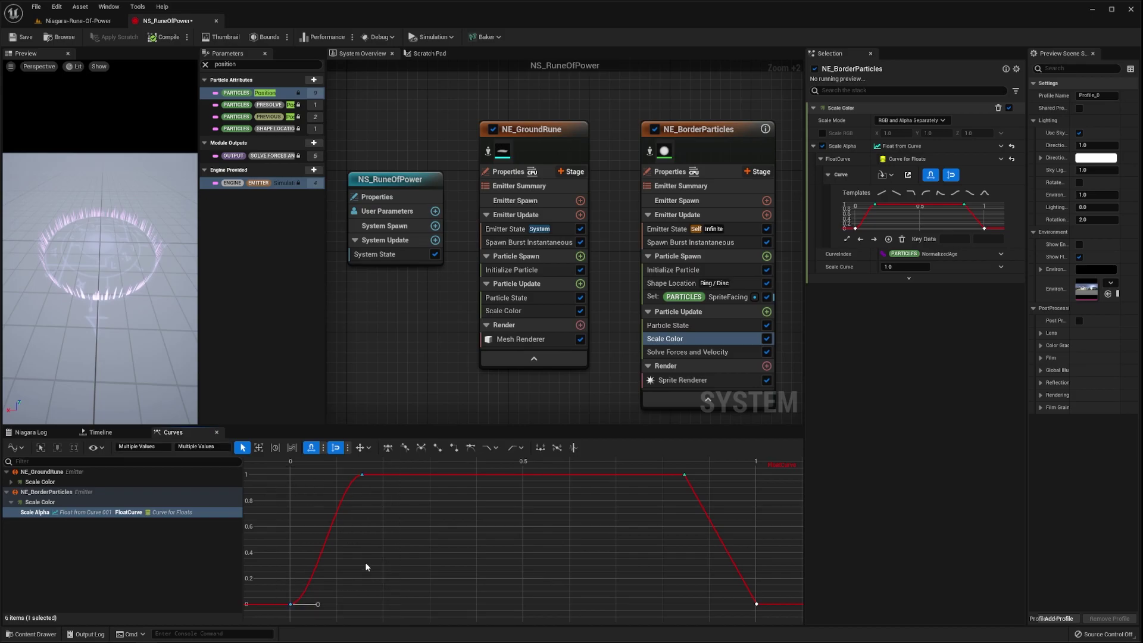
right_click(357, 543)
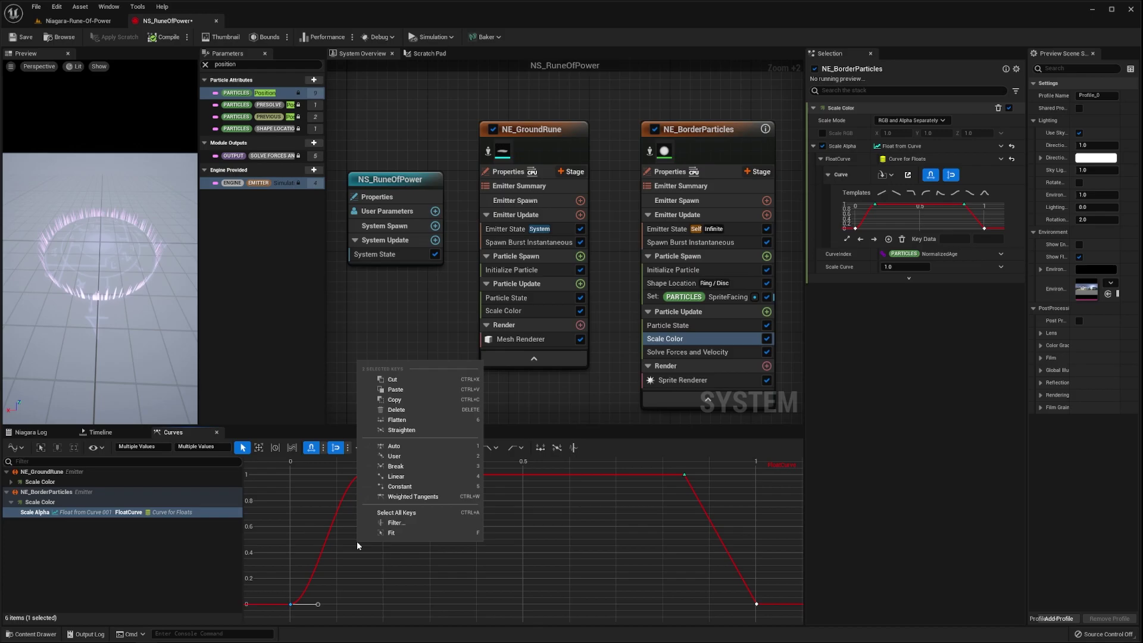
left_click(401, 456)
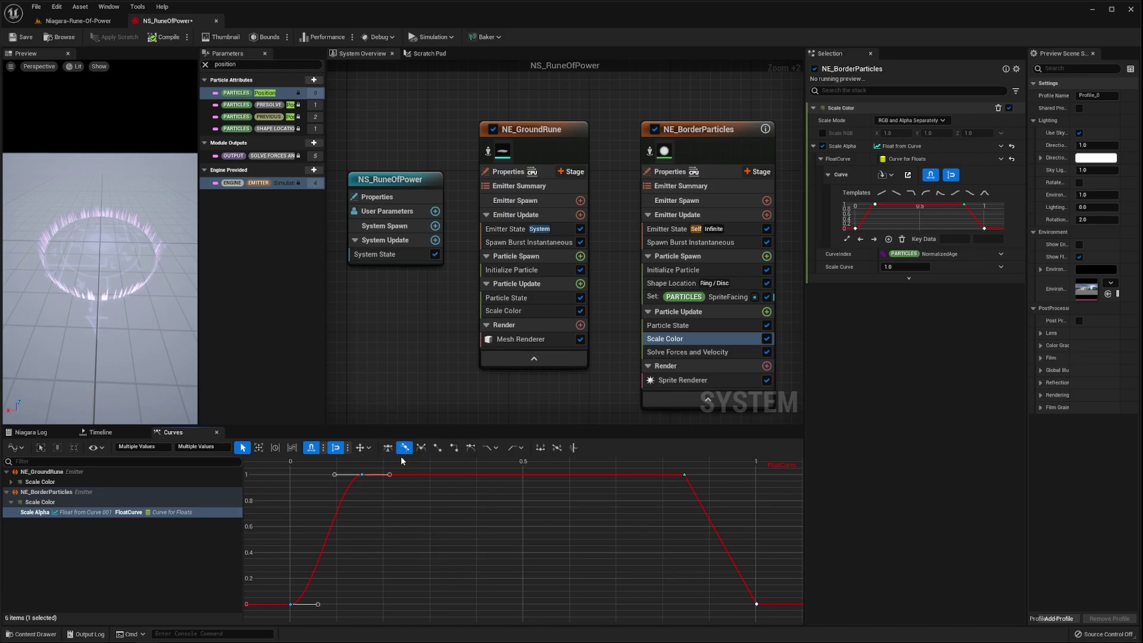
left_click(317, 604)
left_click_drag(321, 597, 305, 534)
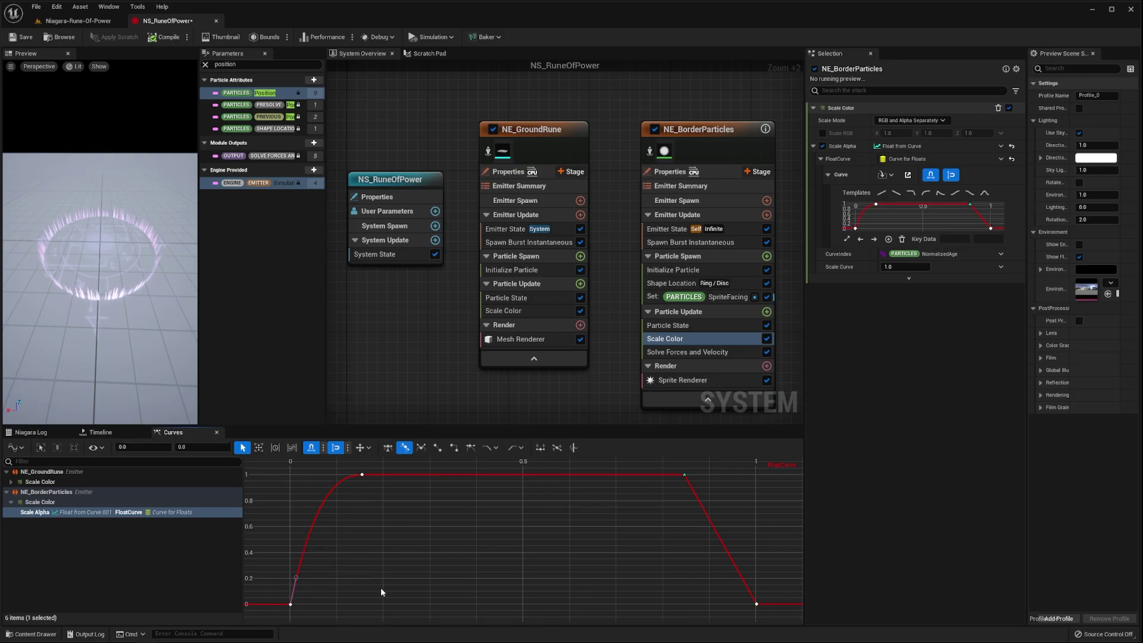
- Set the last two alpha curve keys to Break tangents to smooth the fade-out
left_click_drag(672, 463, 695, 483)
left_click_drag(795, 622, 744, 586, "shift")
right_click(693, 536)
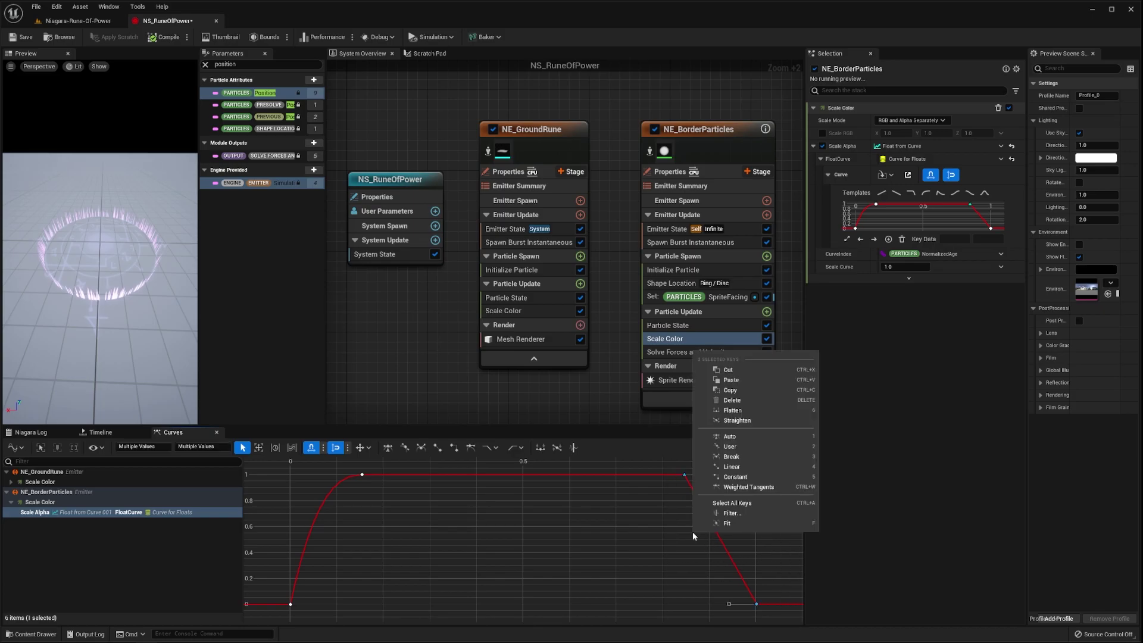
left_click(731, 457)
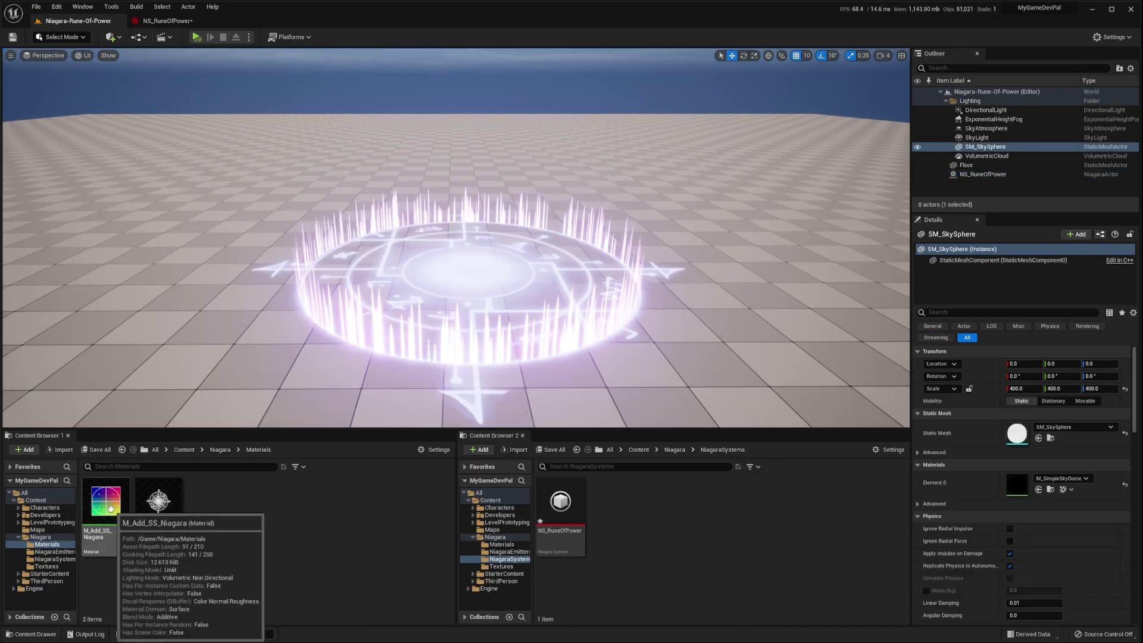
- Duplicate the M_Add_SS_Niagara material in the level editor's Materials folder as M_Add_DS_Niagara
right_click(113, 501)
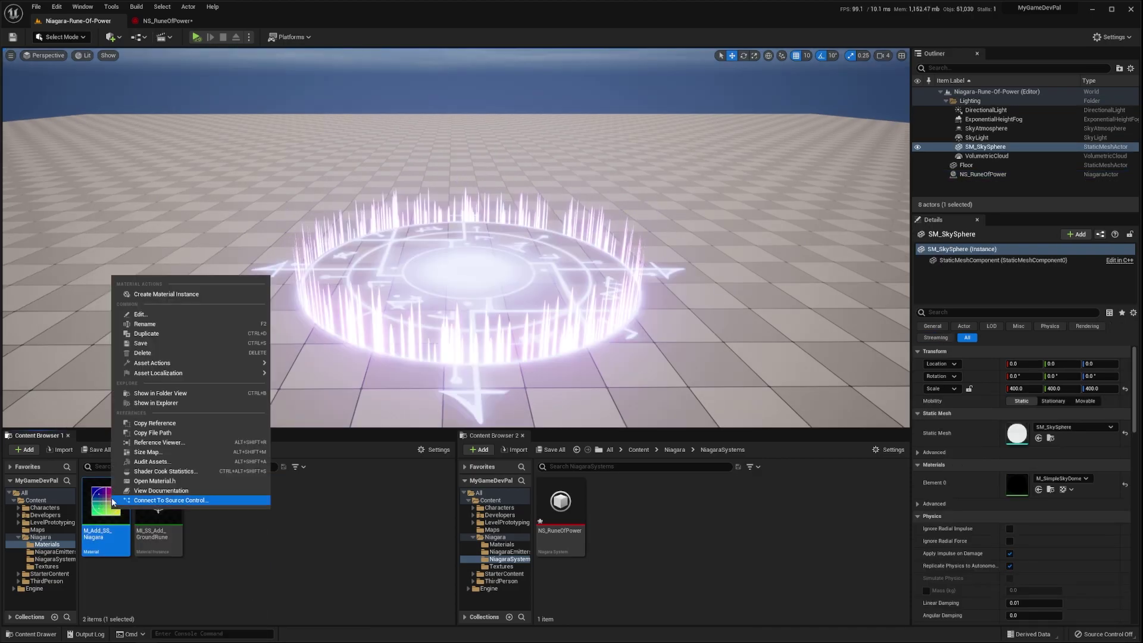
left_click(149, 334)
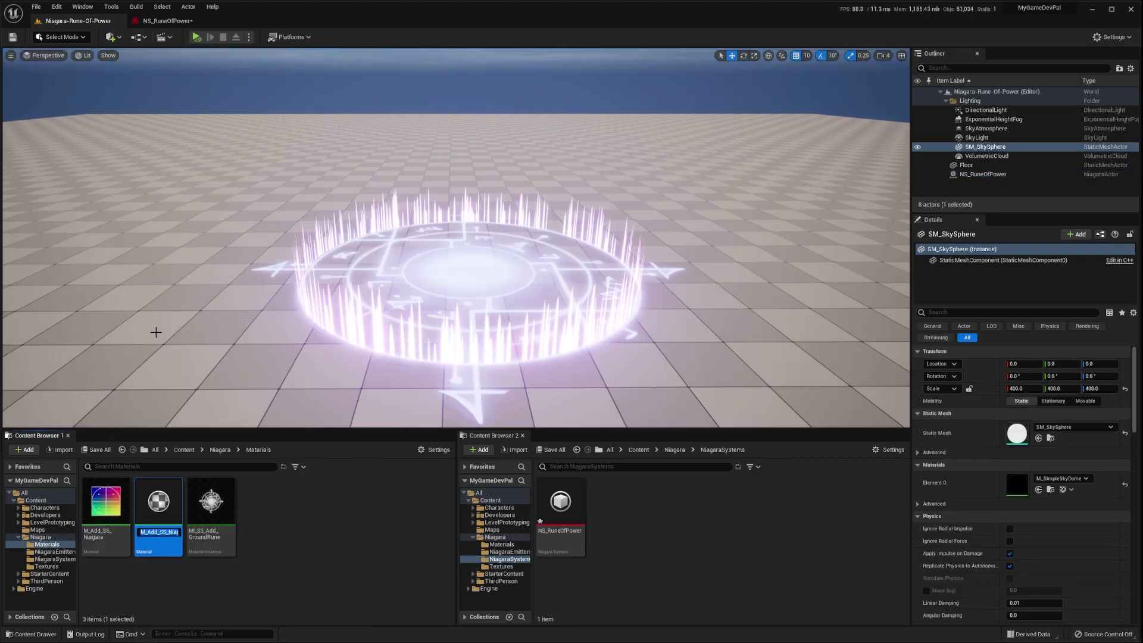
type("M_Add_DS_Niagara")
key("Return")
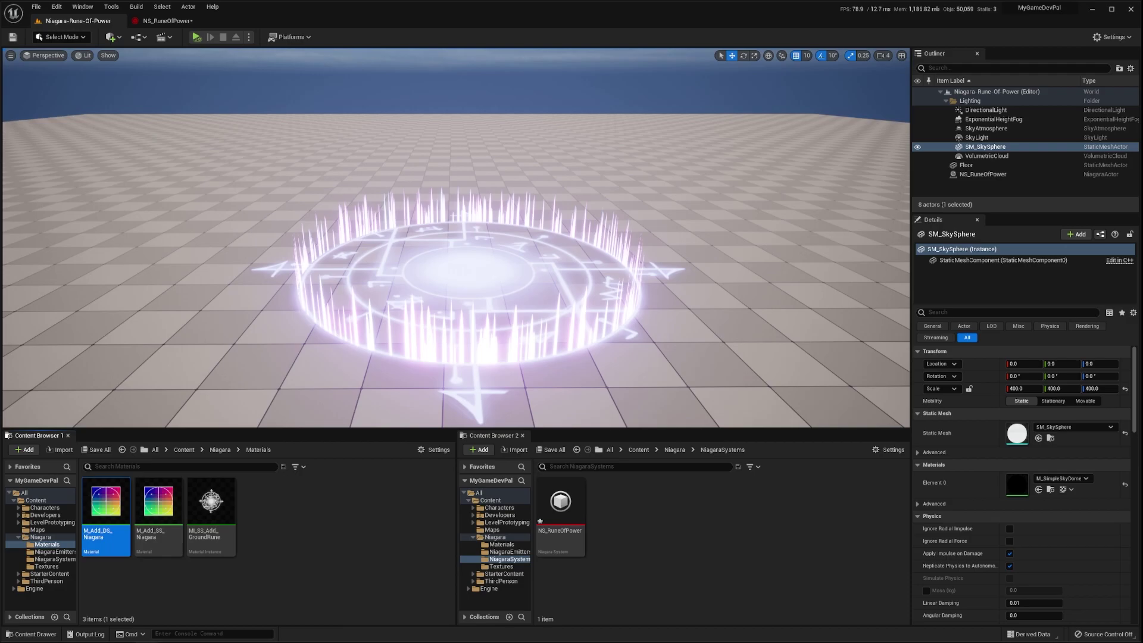
- Make the M_Add_DS_Niagara material Two Sided and save it
double_click(106, 512)
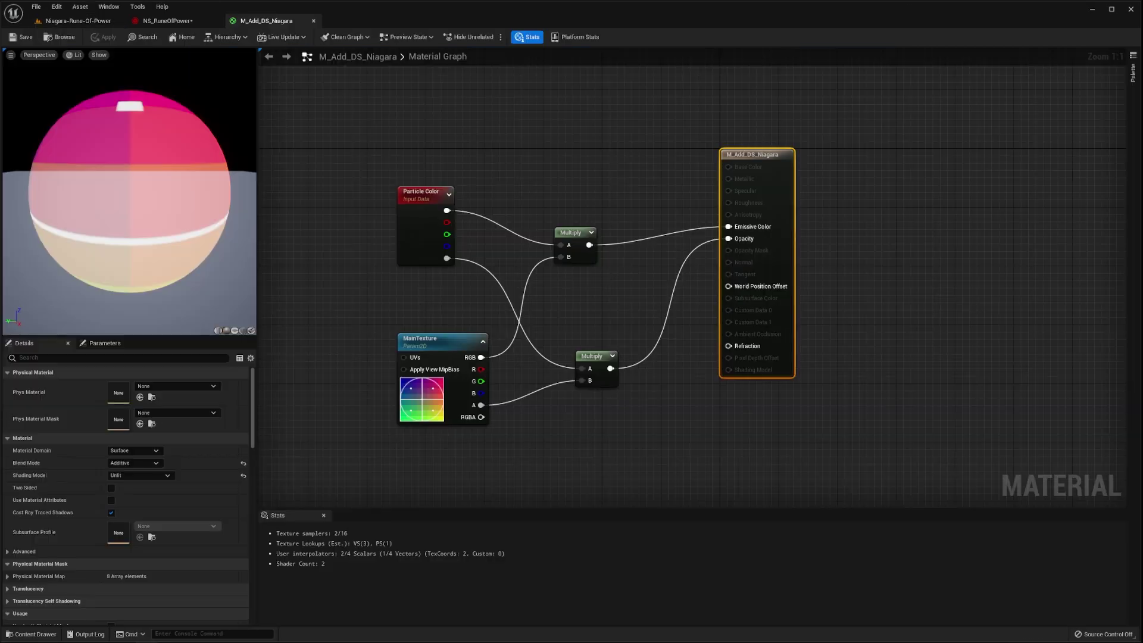
left_click(110, 487)
left_click(19, 38)
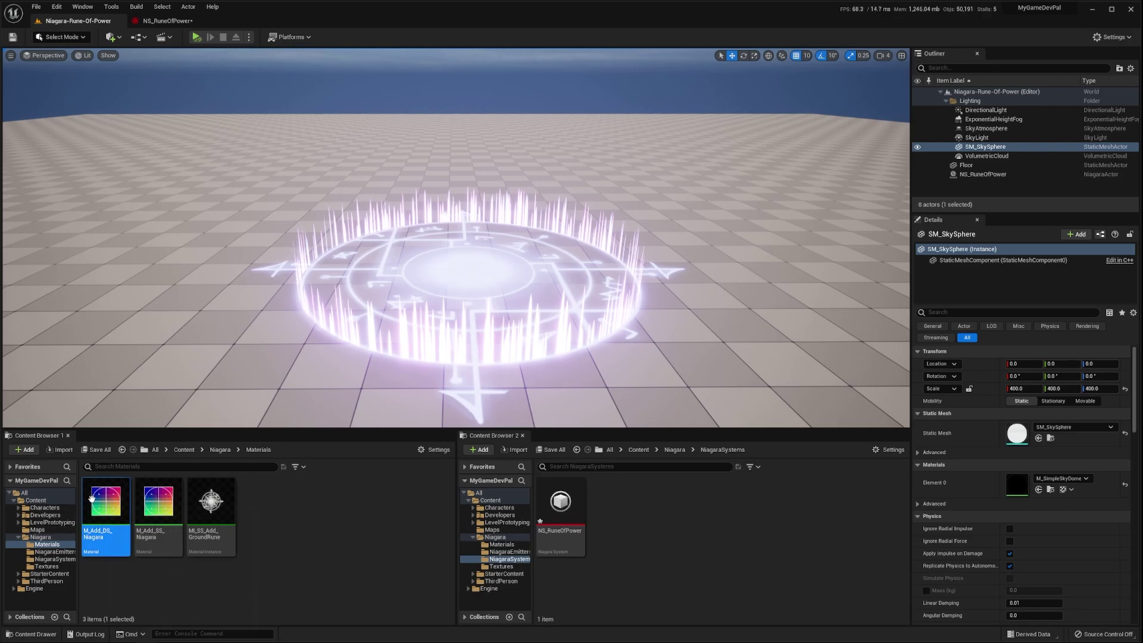
- Create a material instance of M_Add_DS_Niagara named MI_Add_DS_Niagara_Rune
right_click(91, 497)
left_click(155, 487)
type("MI_Add_DS_Niagara_Rune")
key("Return")
- Override MainTexture in MI_Add_DS_Niagara_Rune with the rune texture
double_click(158, 503)
left_click(820, 117)
left_click(988, 111)
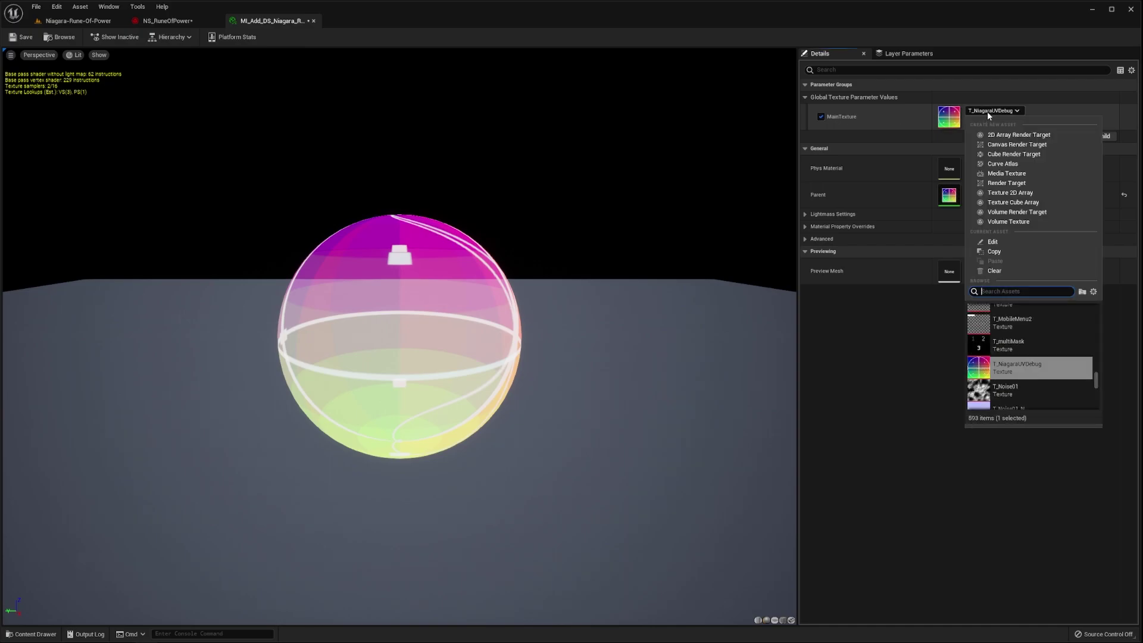
type("rune")
left_click(1044, 316)
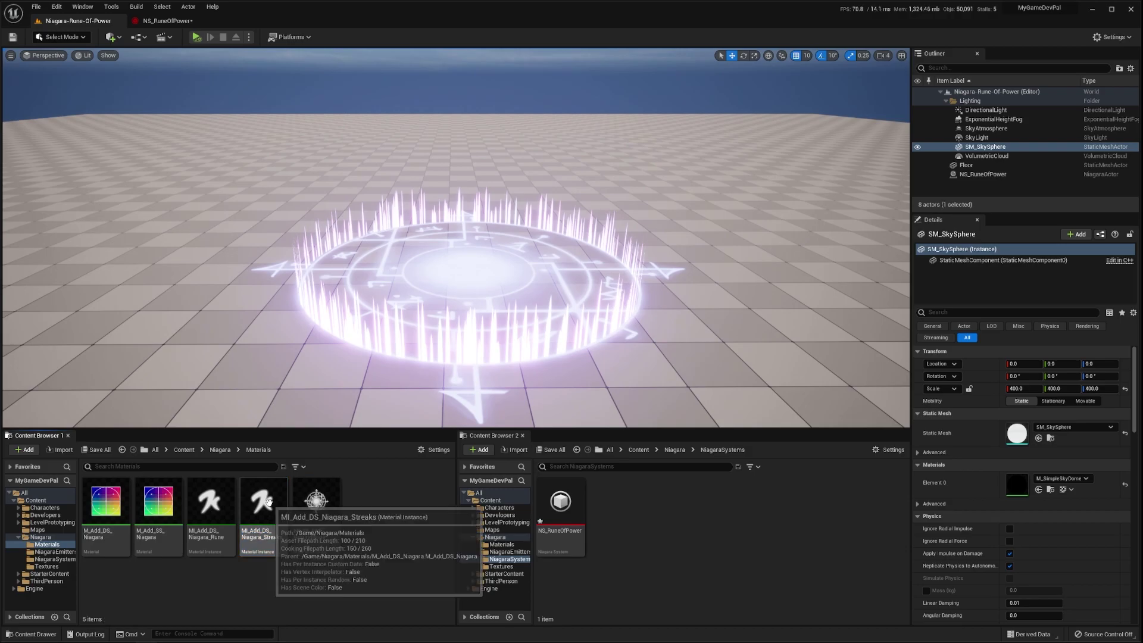
- Assign the streak texture as MainTexture in MI_Add_DS_Niagara_Streaks
double_click(268, 501)
left_click(982, 111)
type("streak")
left_click(1025, 324)
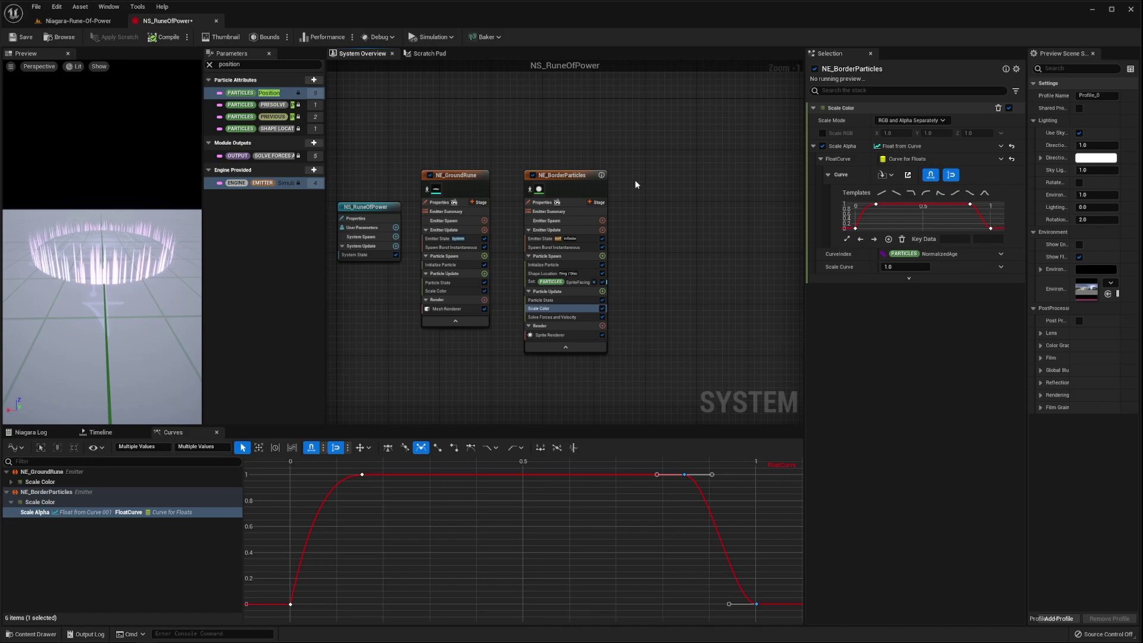
- Add an Empty emitter named NE_FloatingRuneParticles to NS_RuneOfPower and give its Emitter Update a Spawn Rate module
right_click(635, 184)
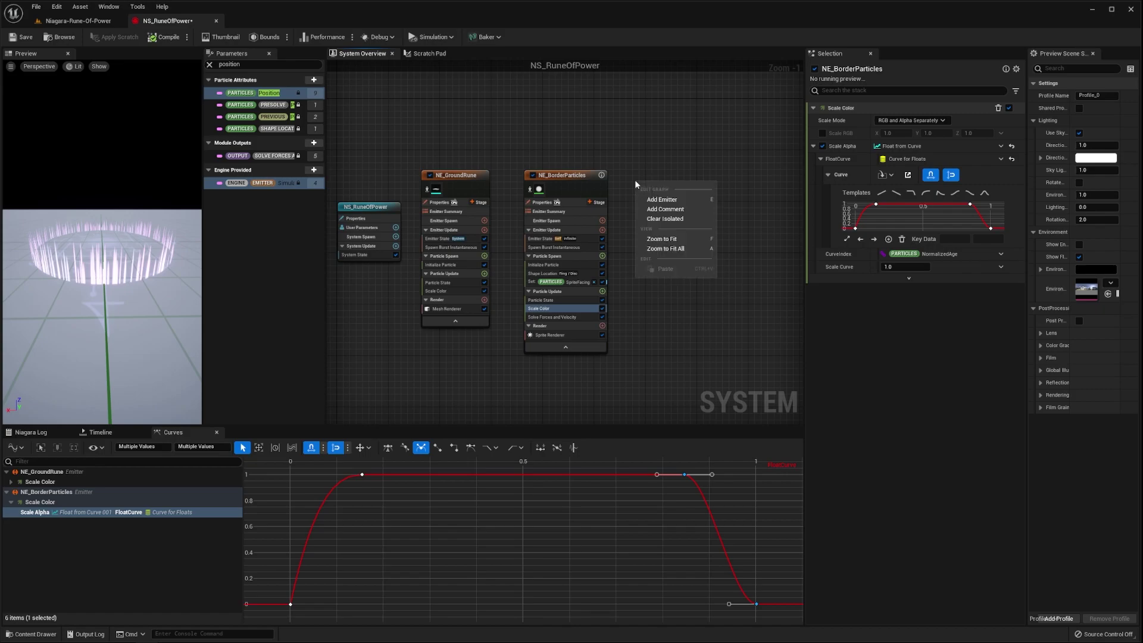
left_click(662, 199)
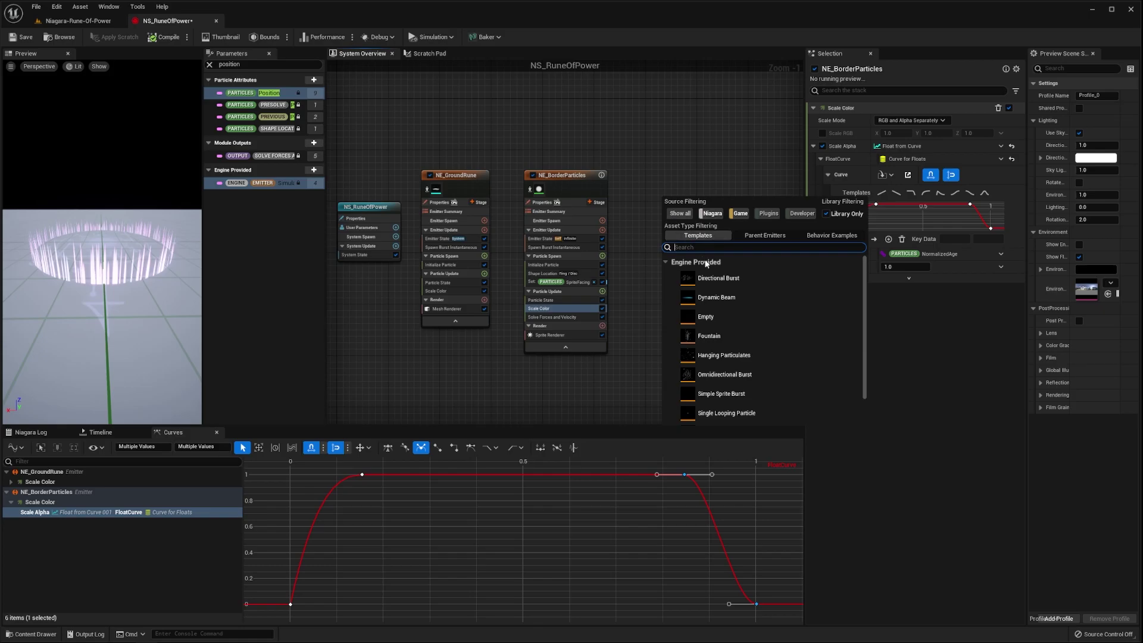
double_click(762, 316)
type("NE_FloatingRuneParticles")
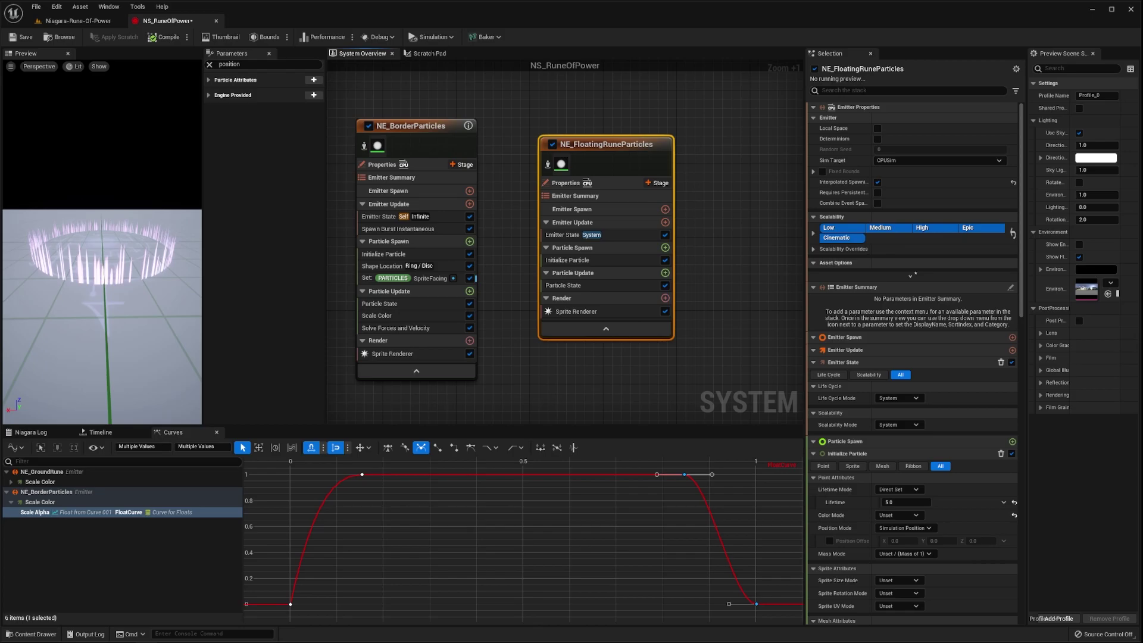
left_click(665, 222)
type("spawn")
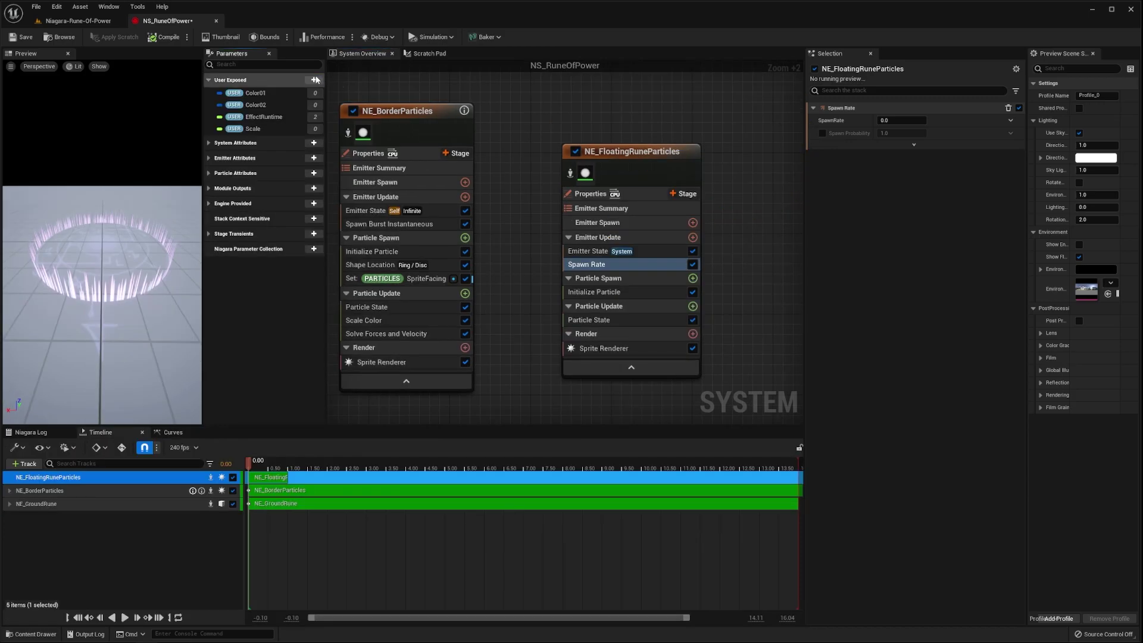
- Add a float user parameter named FloatingParticleSpawnRate and link it to the Spawn Rate of NE_FloatingRuneParticles
left_click(314, 79)
type("float")
left_click(324, 118)
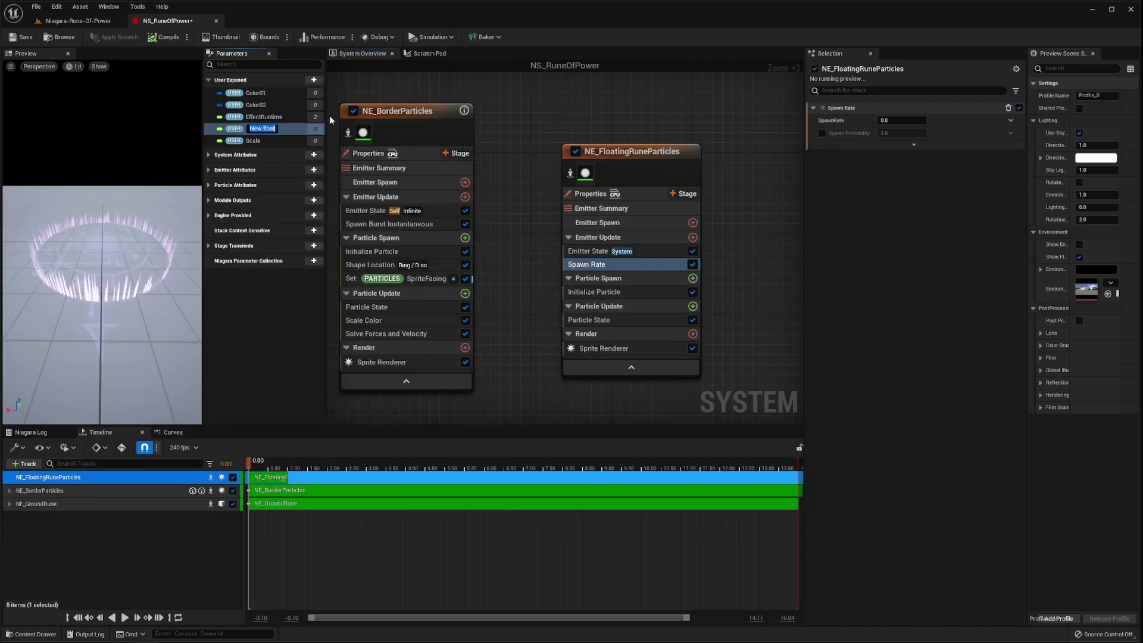
type("FloatingParticleSpawn")
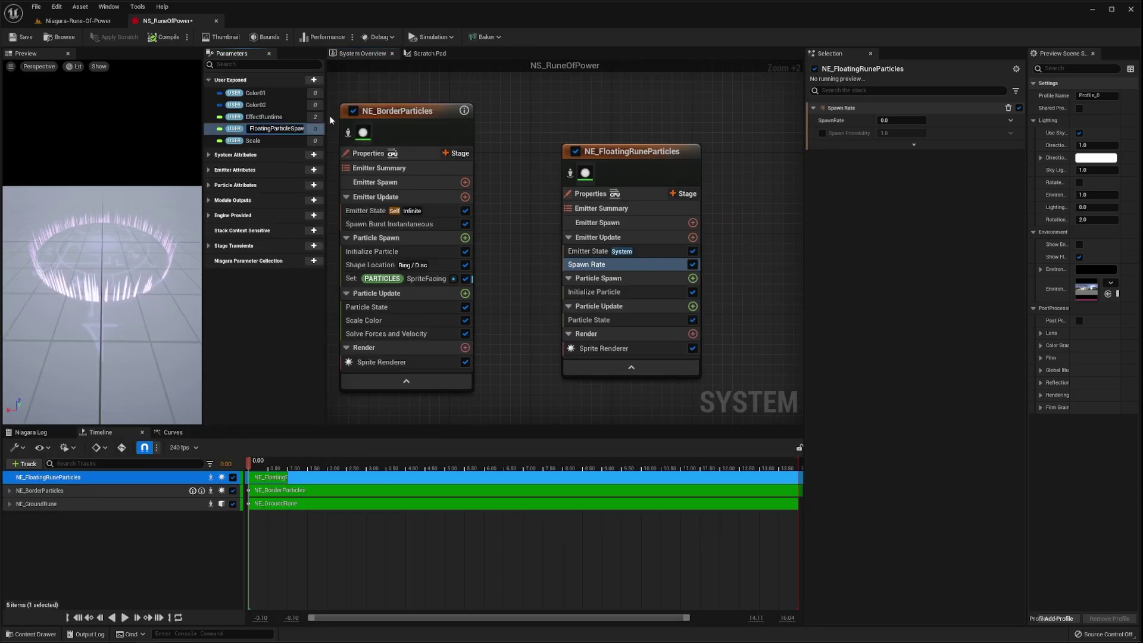
key("Return")
left_click_drag(918, 540, 929, 541)
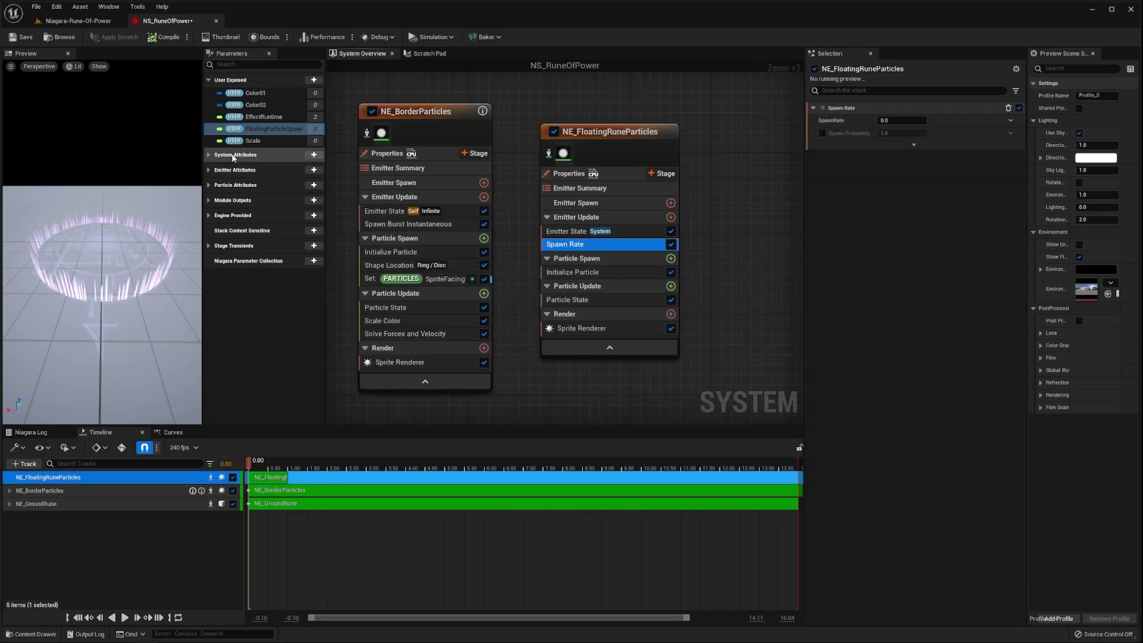
left_click_drag(268, 129, 905, 120)
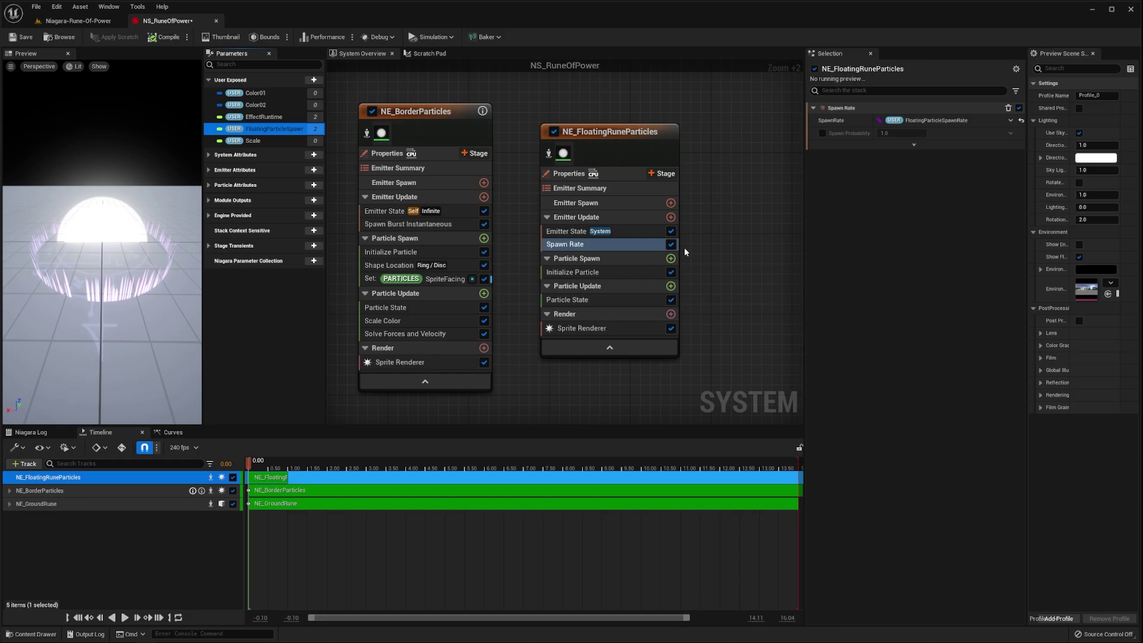
- Replace the Emitter State of NE_FloatingRuneParticles with the one from NE_BorderParticles, and copy over that emitter's Scale Color and Shape Location modules
left_click(630, 231)
key("Delete")
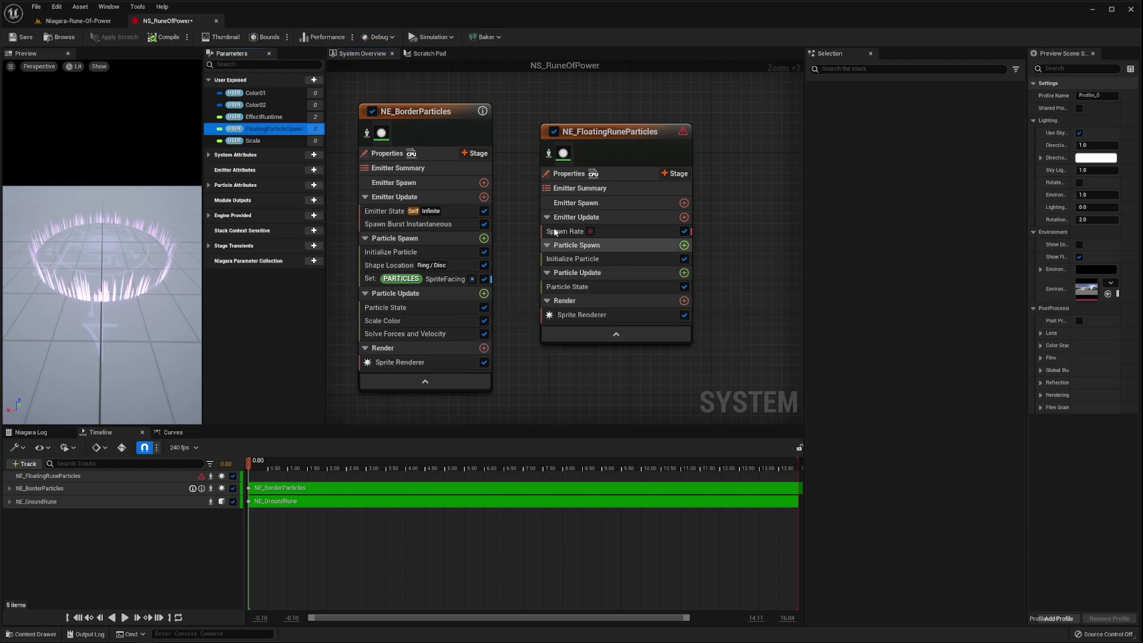
left_click(470, 212)
left_click_drag(475, 215, 591, 228)
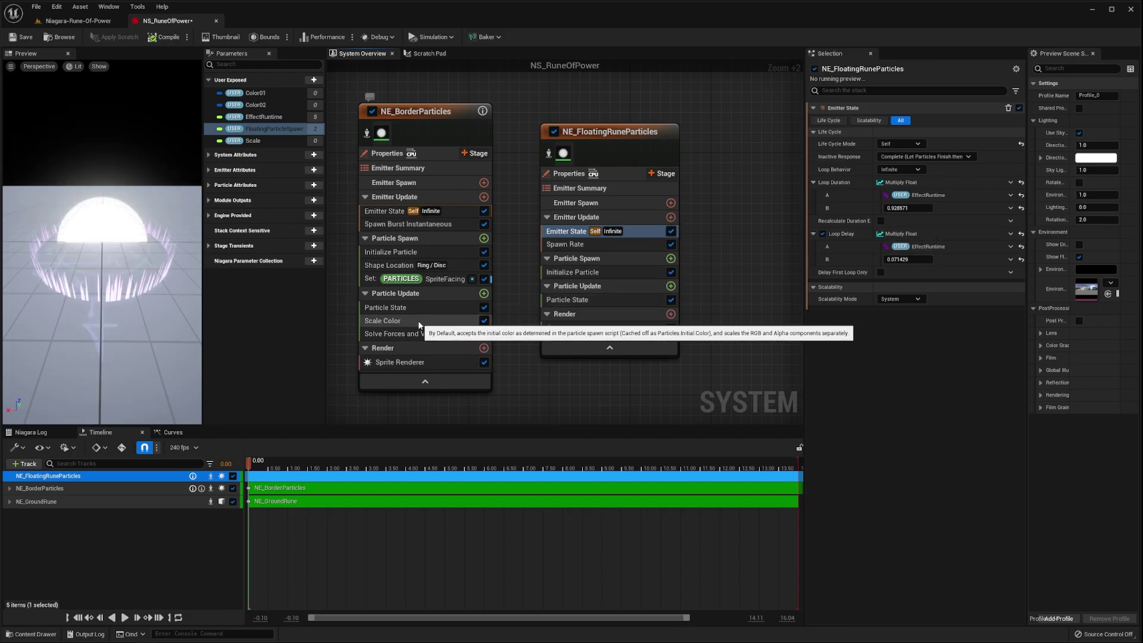
left_click_drag(422, 323, 595, 306)
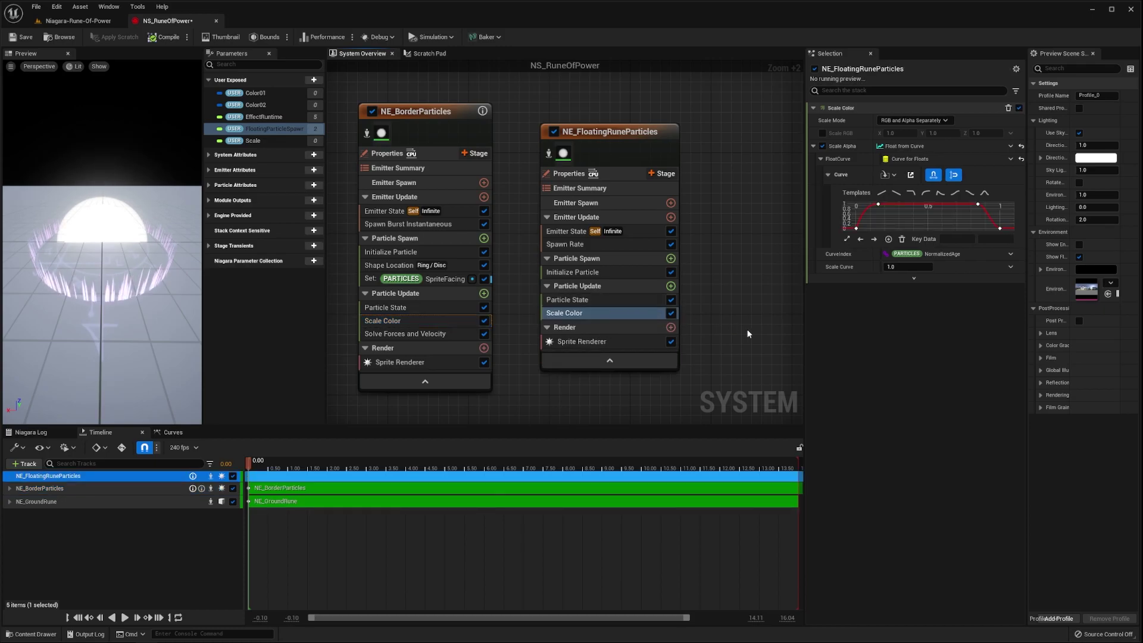
left_click_drag(397, 266, 565, 281)
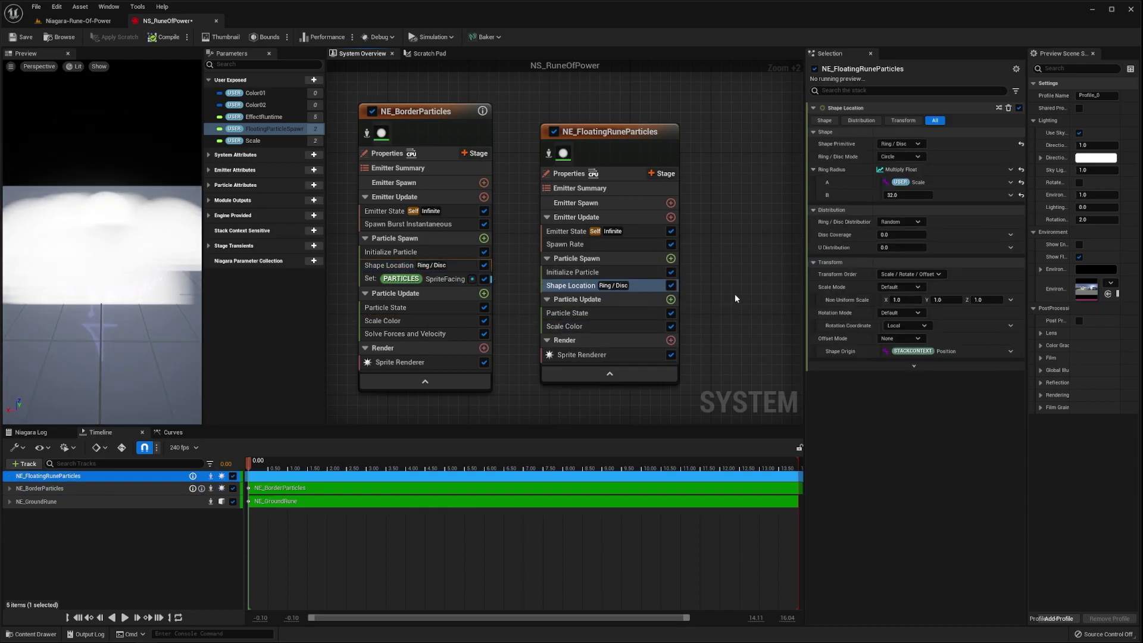
- Assign MI_Add_DS_Niagara_Rune as the Sprite Renderer material of NE_FloatingRuneParticles
left_click(634, 354)
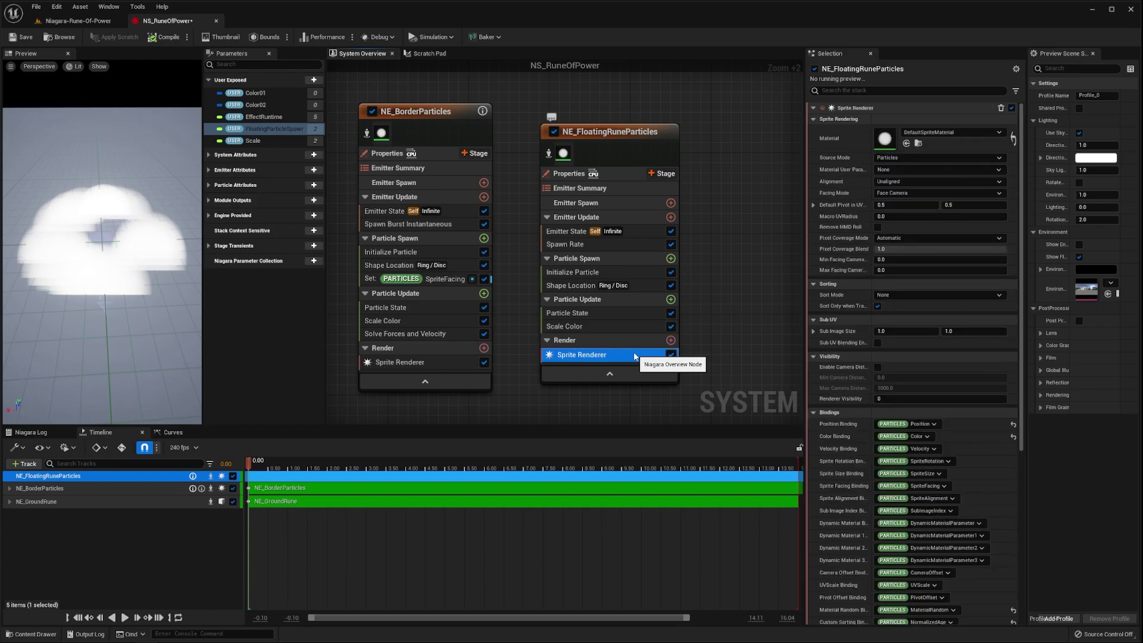
left_click(951, 132)
type("rune")
left_click(959, 257)
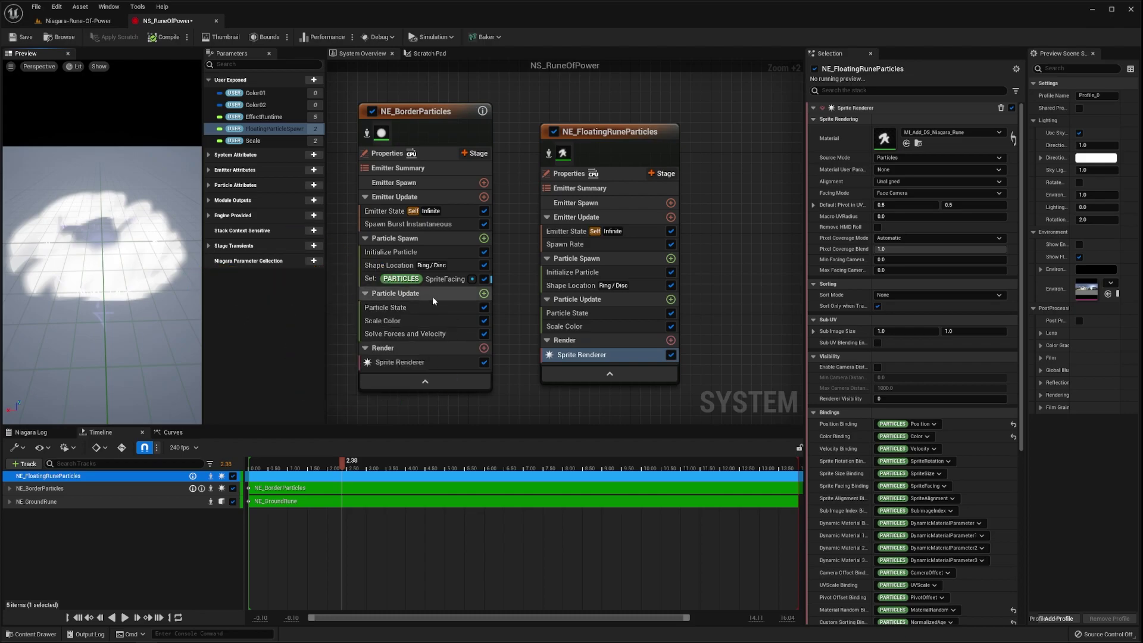
- Set Sprite Size Mode to Random Uniform in Initialize Particle and drive both the minimum and maximum size with Multiply Float
left_click(609, 271)
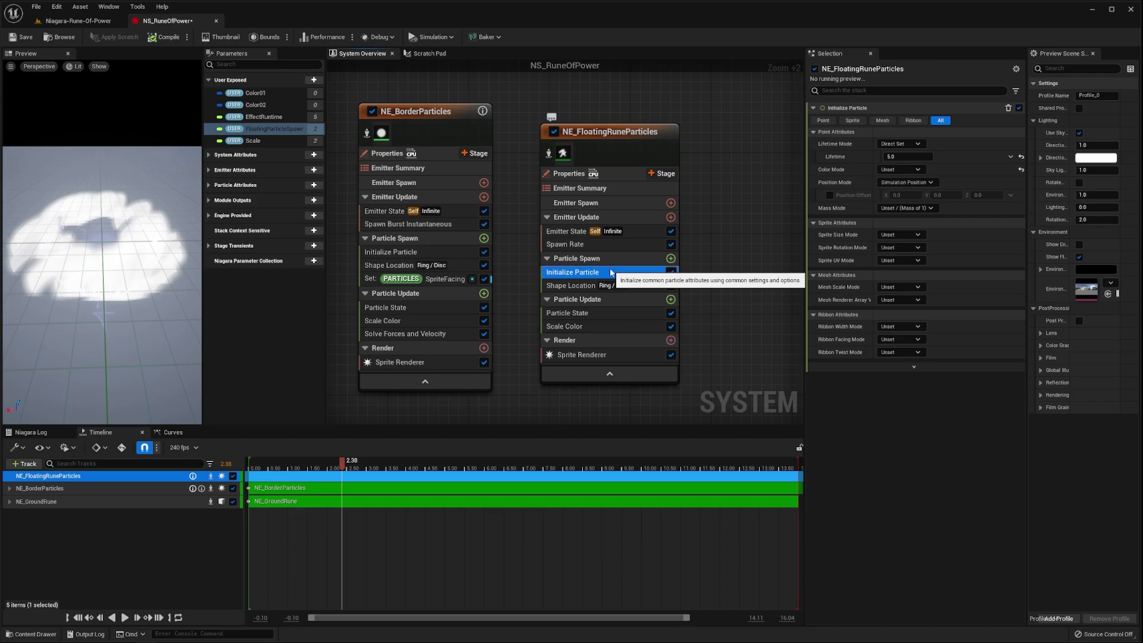
left_click(905, 234)
left_click(926, 267)
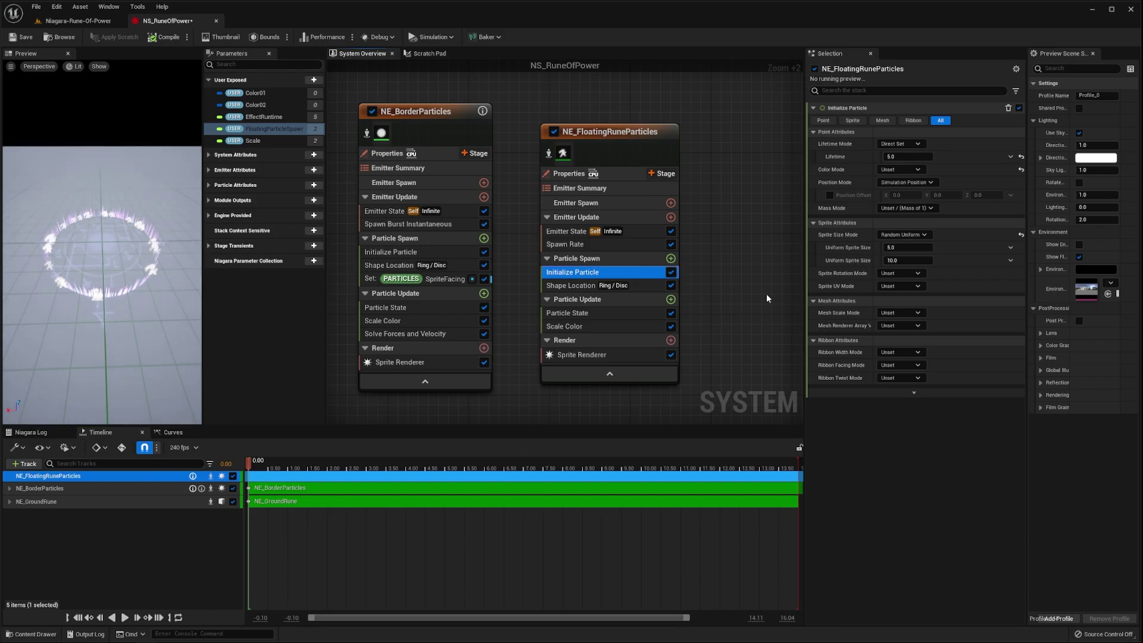
left_click(1010, 248)
type("multi")
key("Return")
left_click(1010, 286)
type("multi")
key("Return")
- Link the user Scale parameter to both sprite size multiplications, with factors of 0.5 for the minimum and 2.0 for the maximum
left_click_drag(253, 140, 917, 261)
left_click_drag(279, 143, 905, 300)
left_click(914, 272)
type("0.5")
key("Tab")
type("2.0")
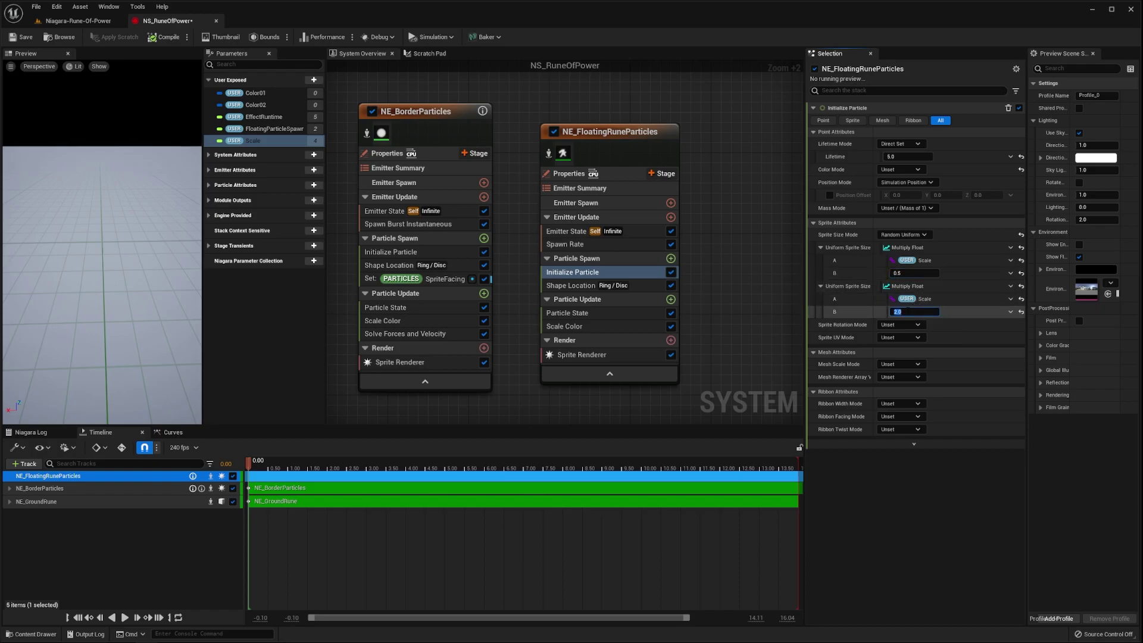
key("Return")
- Change the Color Mode of the floating rune particles and link the user parameter Color01 to their color
left_click(901, 169)
left_click(911, 199)
left_click_drag(253, 93, 958, 200)
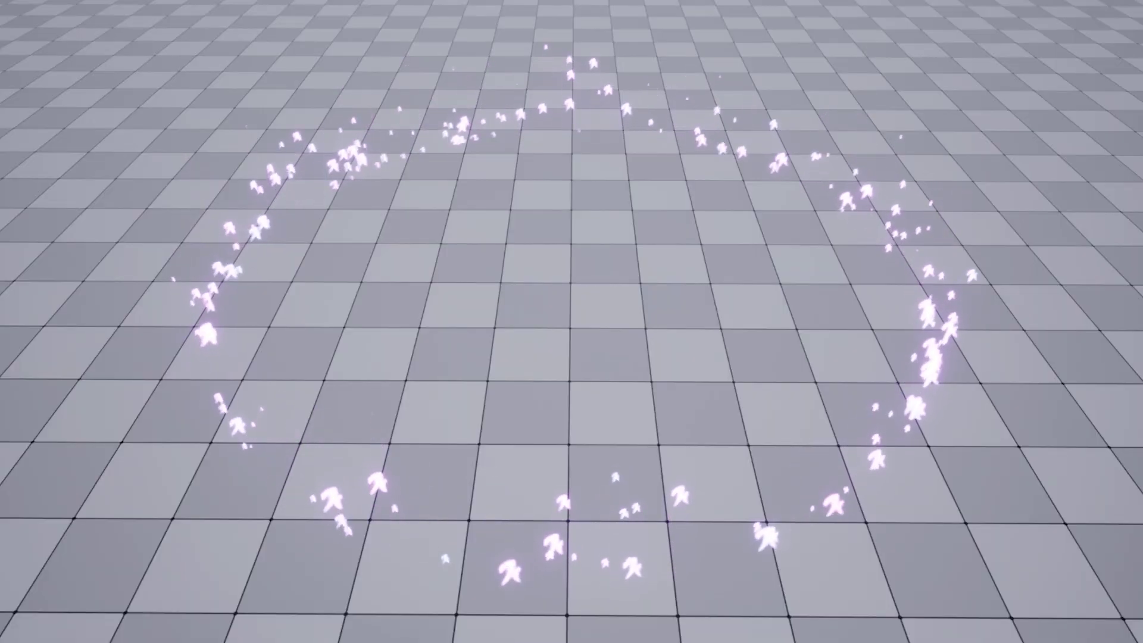